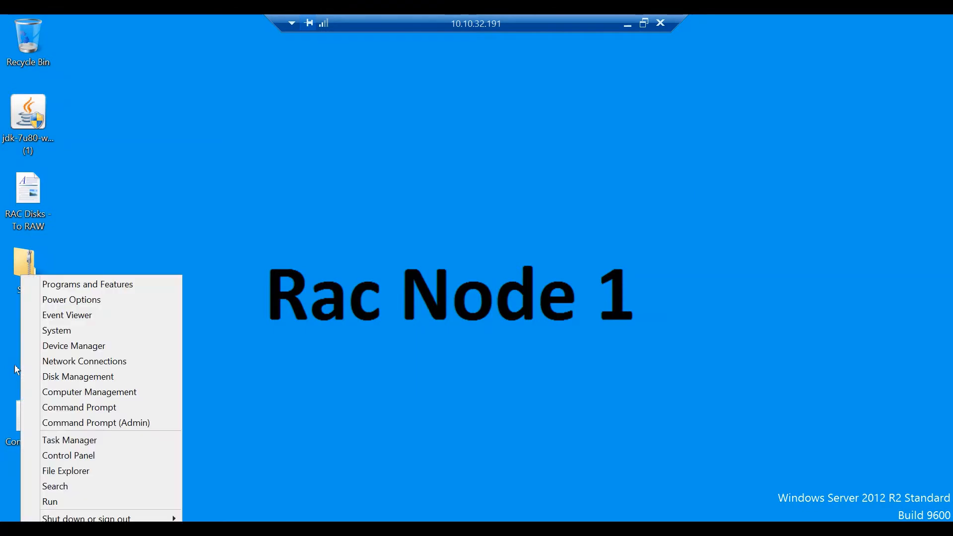
Step: Launch Disk Management on RAC Node 1 full screen and bring the offline Disk 1 online
key("Up")
key("Up")
key("Up")
key("Up")
key("Up")
key("Up")
key("Up")
key("Up")
key("Up")
key("Up")
key("Return")
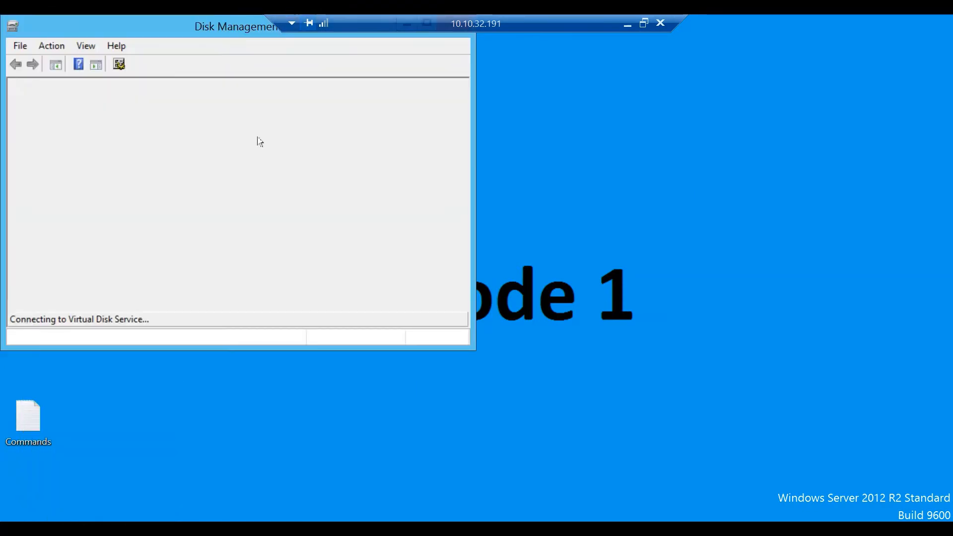
double_click(124, 28)
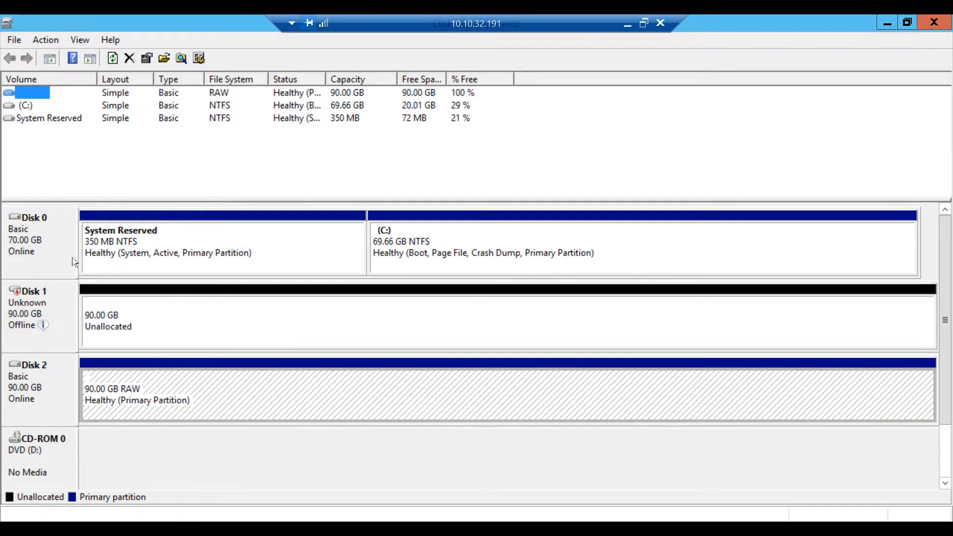
left_click(30, 267)
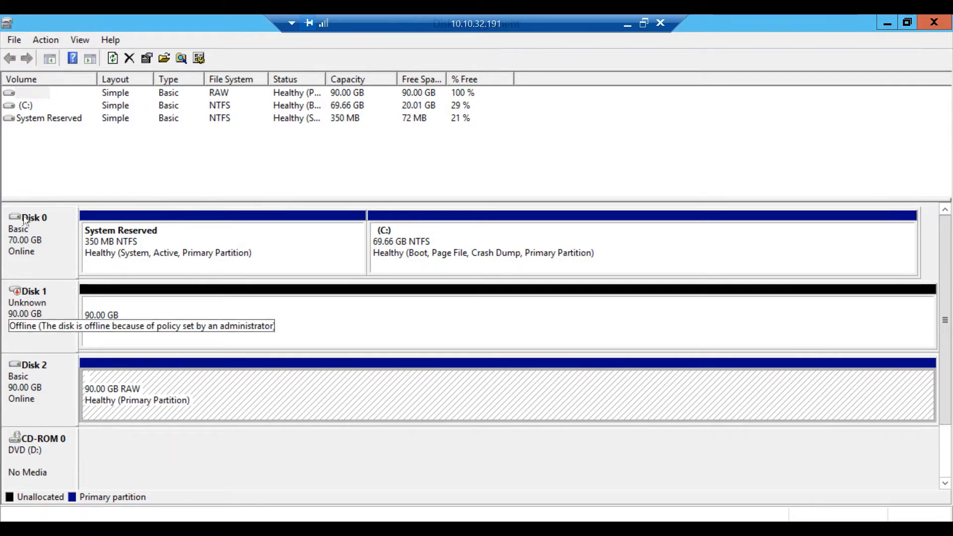
right_click(46, 310)
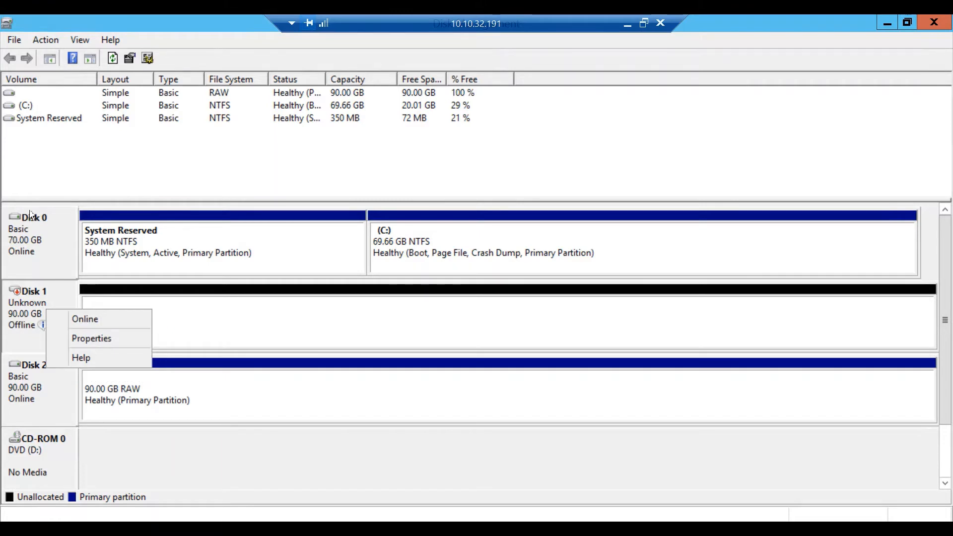
left_click(85, 318)
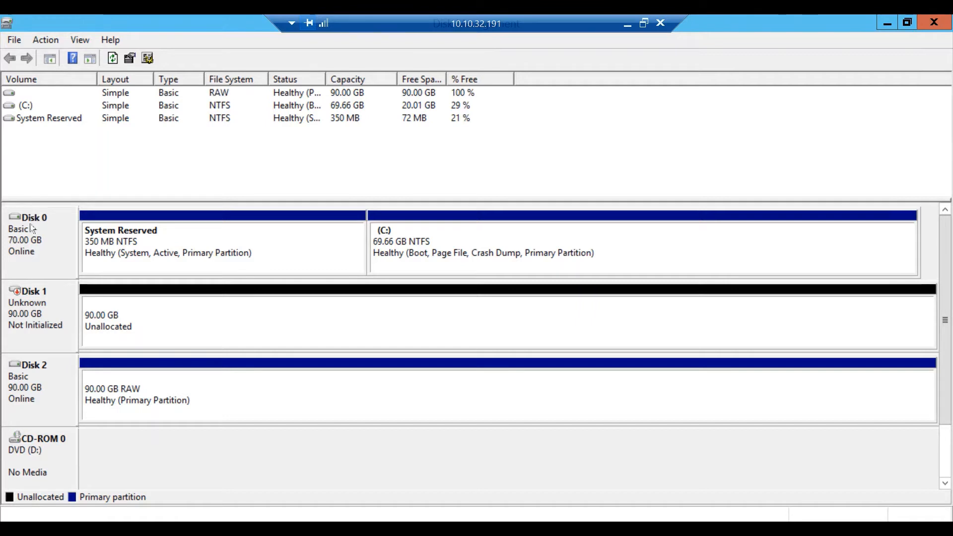
Step: Initialize Disk 1 with the MBR partition style
key("Right")
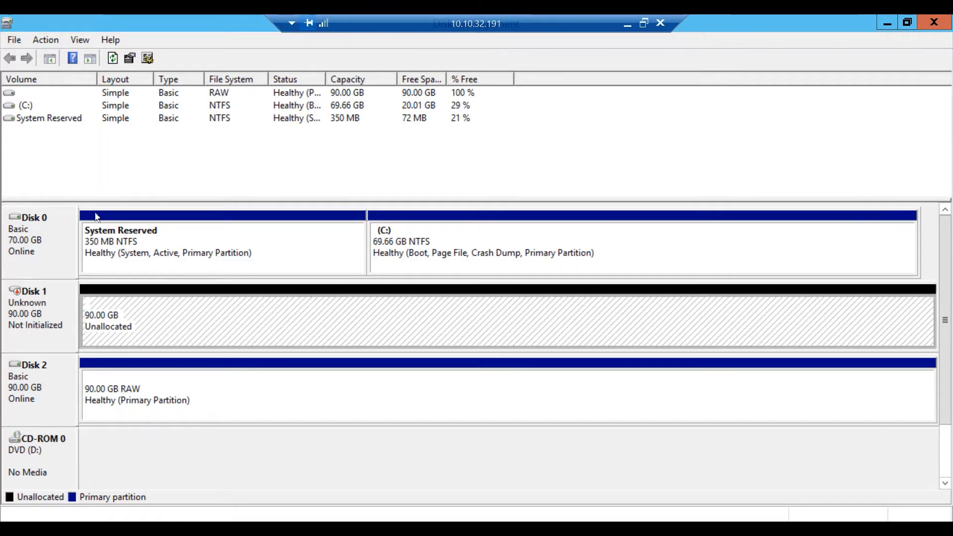
key("Left")
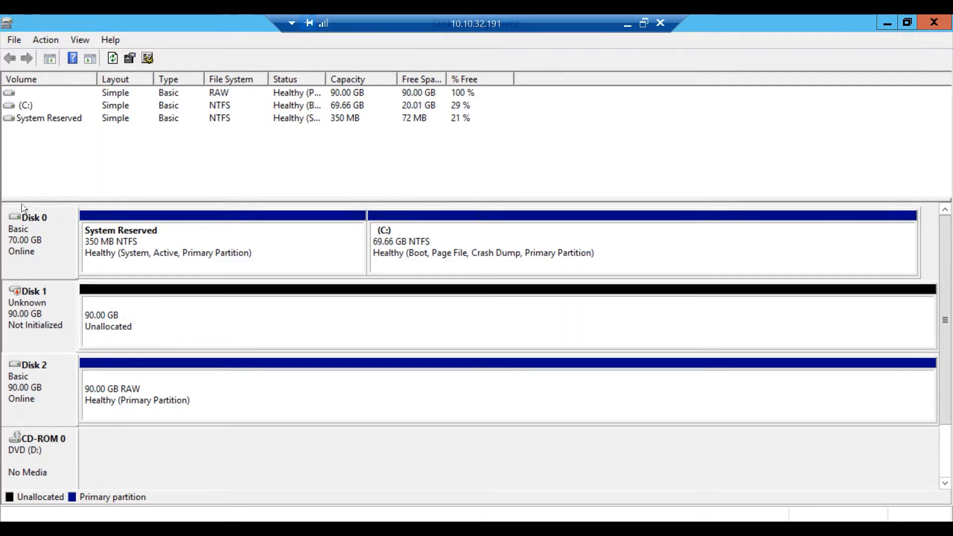
key("shift+F10")
key("Down")
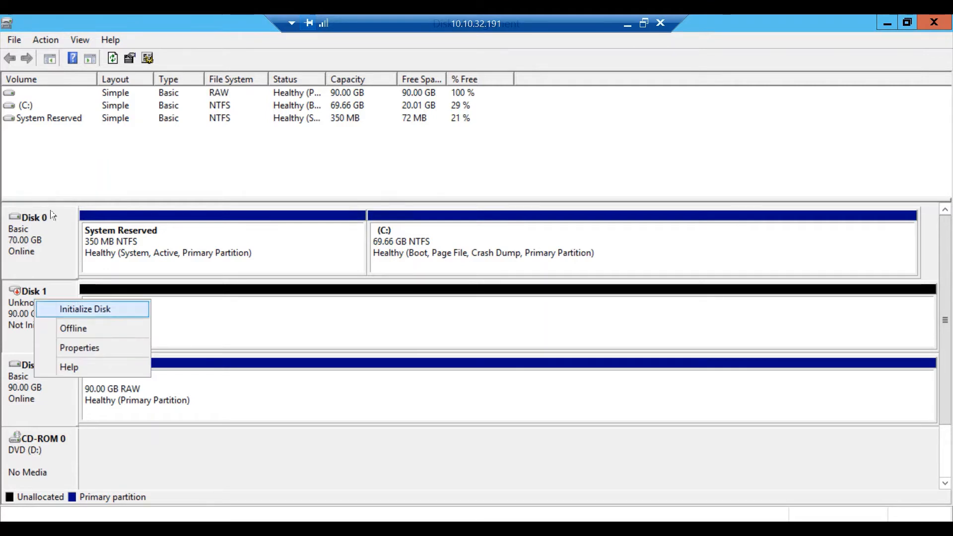
key("Return")
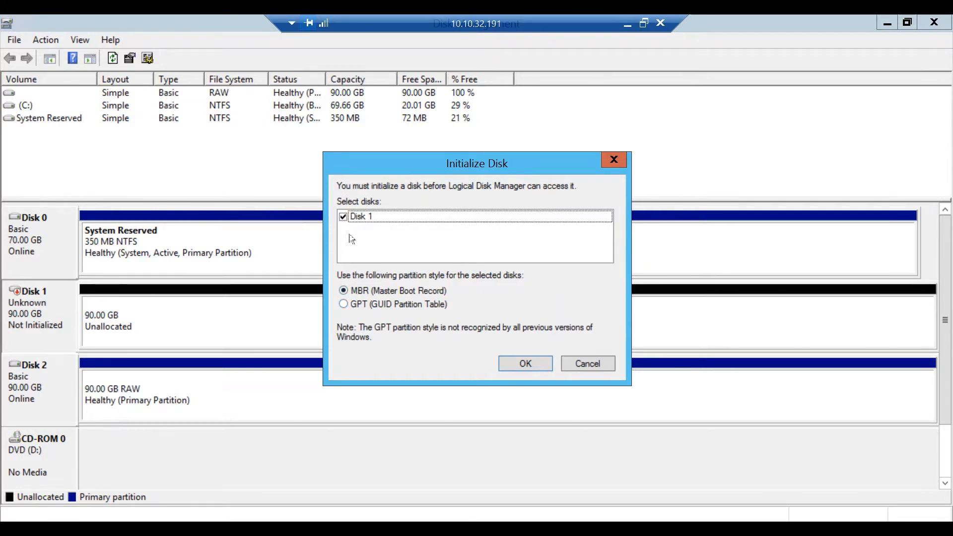
key("Return")
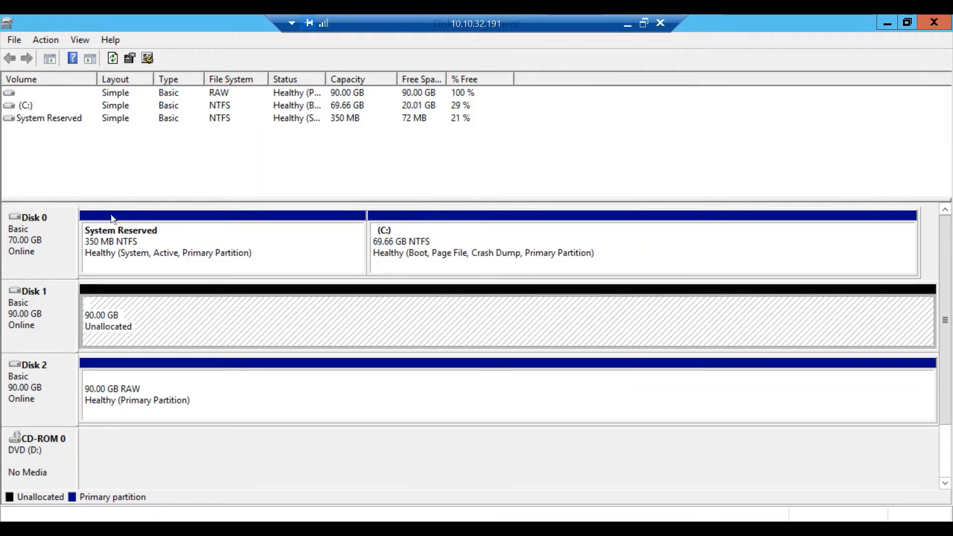
right_click(168, 317)
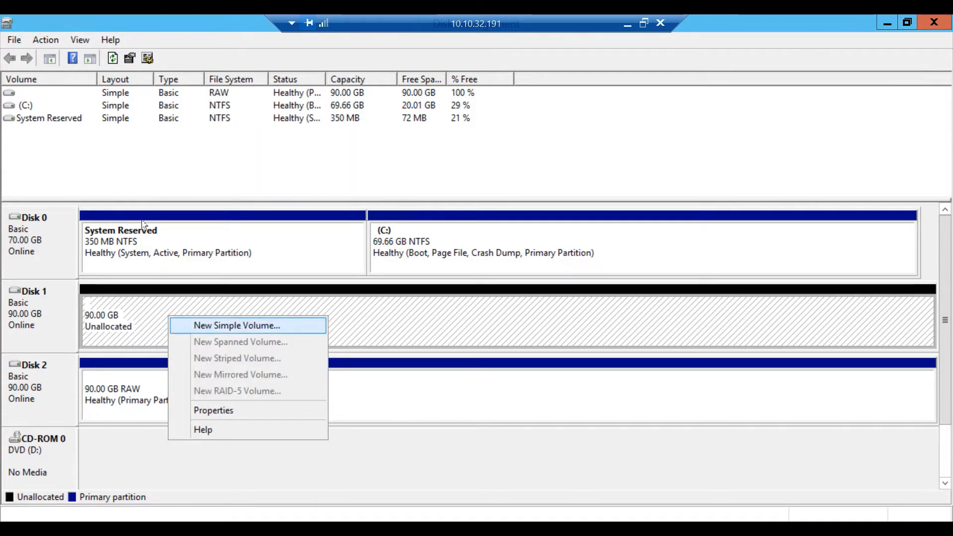
Step: Create a 92157 MB simple volume on Disk 1 with no drive letter and no formatting
key("Return")
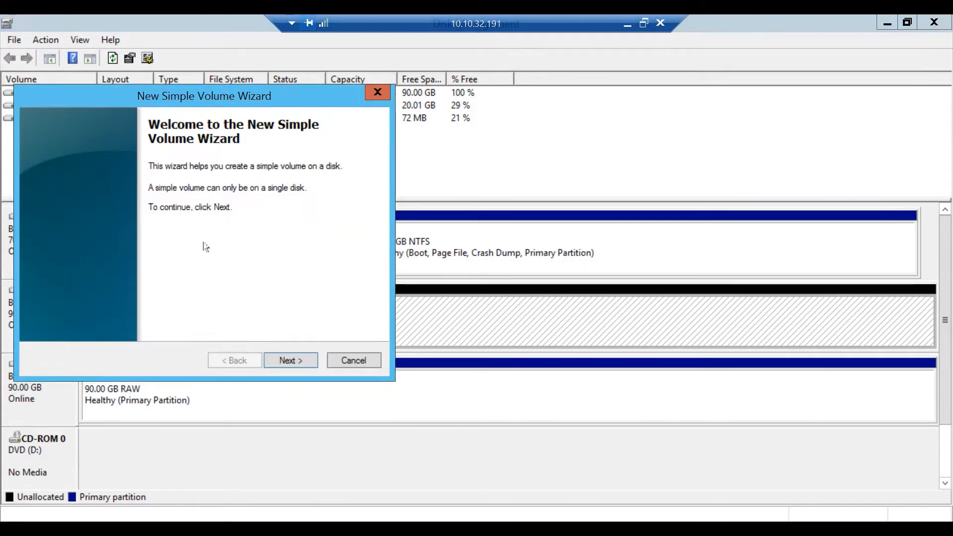
key("Return")
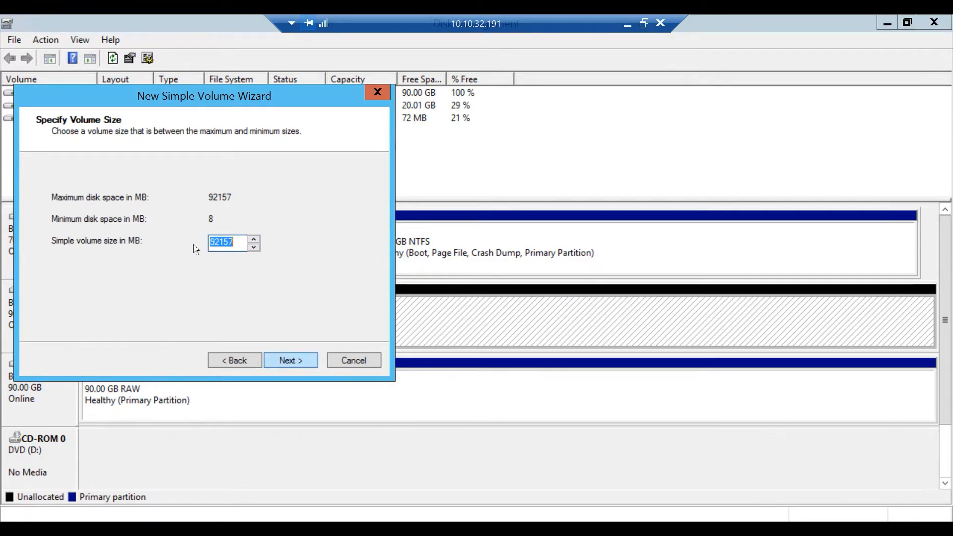
key("Return")
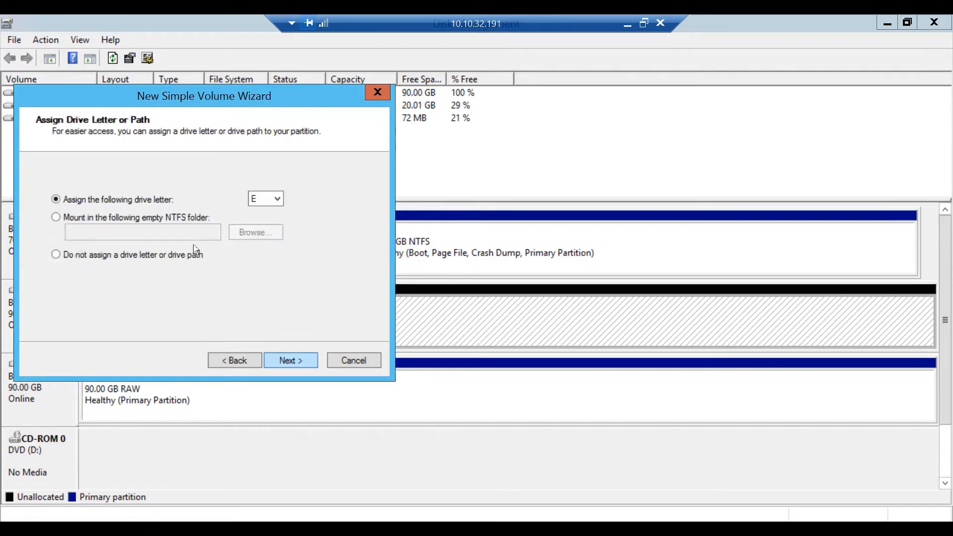
left_click(188, 255)
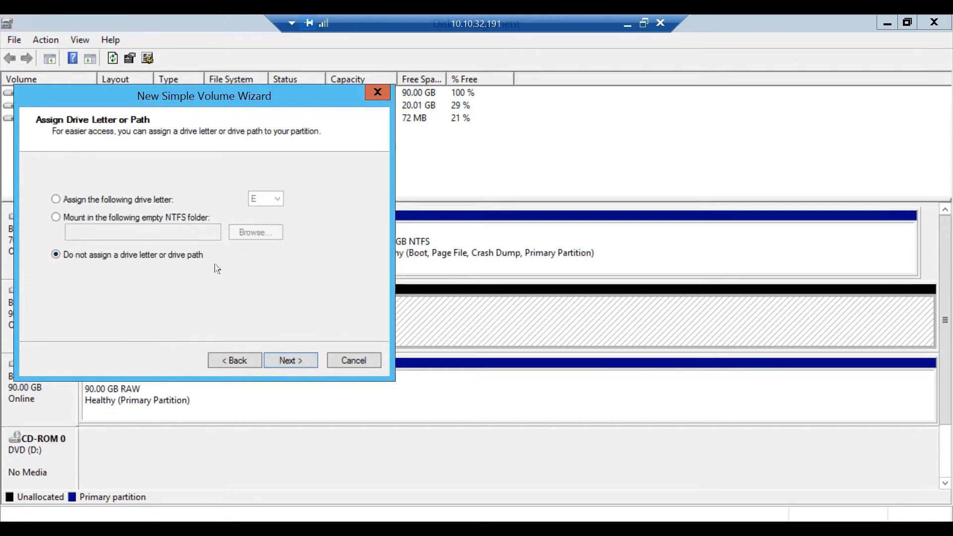
key("Return")
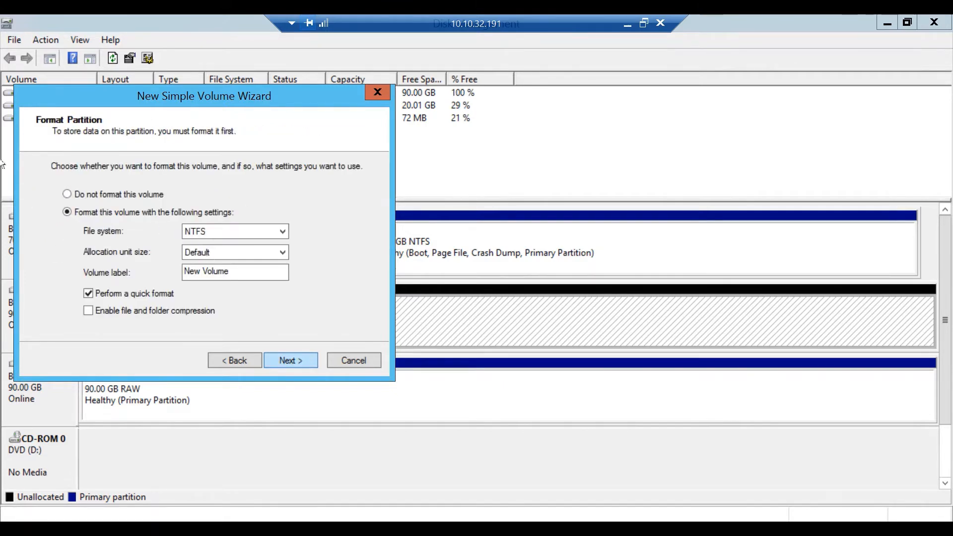
left_click(68, 194)
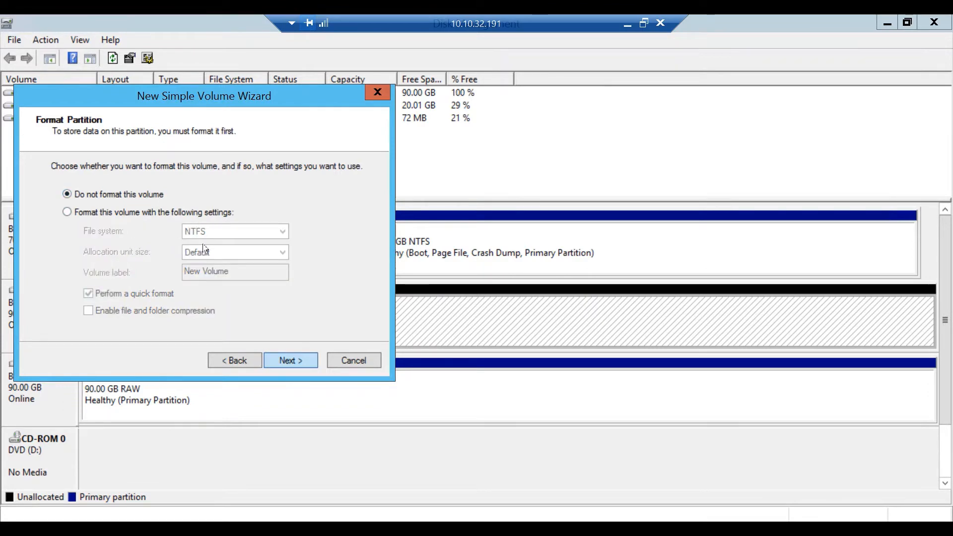
key("Return")
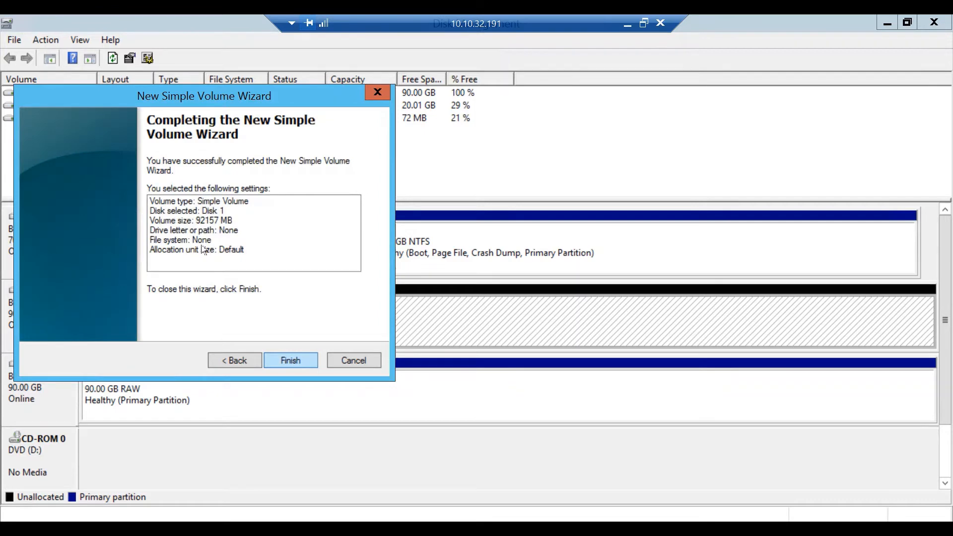
key("Return")
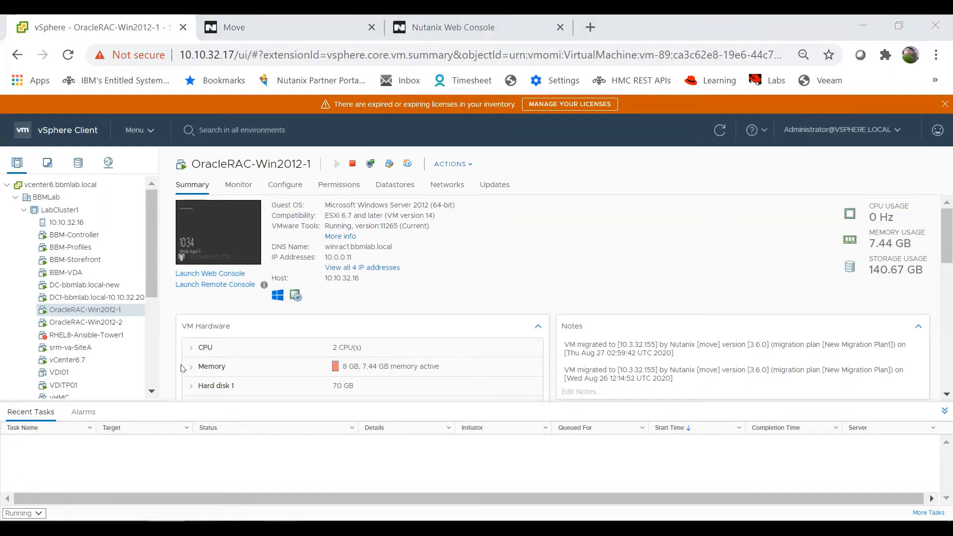
Step: Switch to the RAC Node 2 session and open Disk Management full screen
mouse_move(280, 529)
left_click(353, 480)
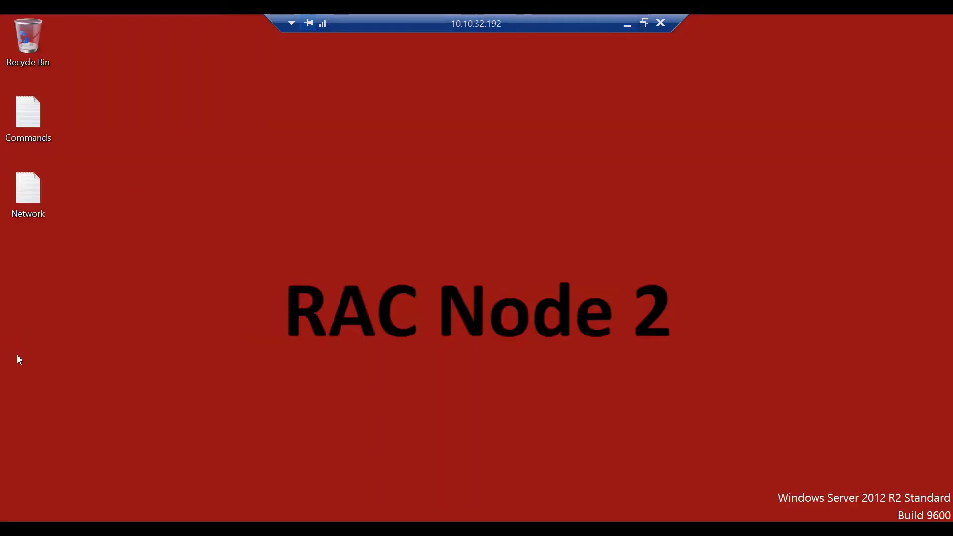
key("super+x")
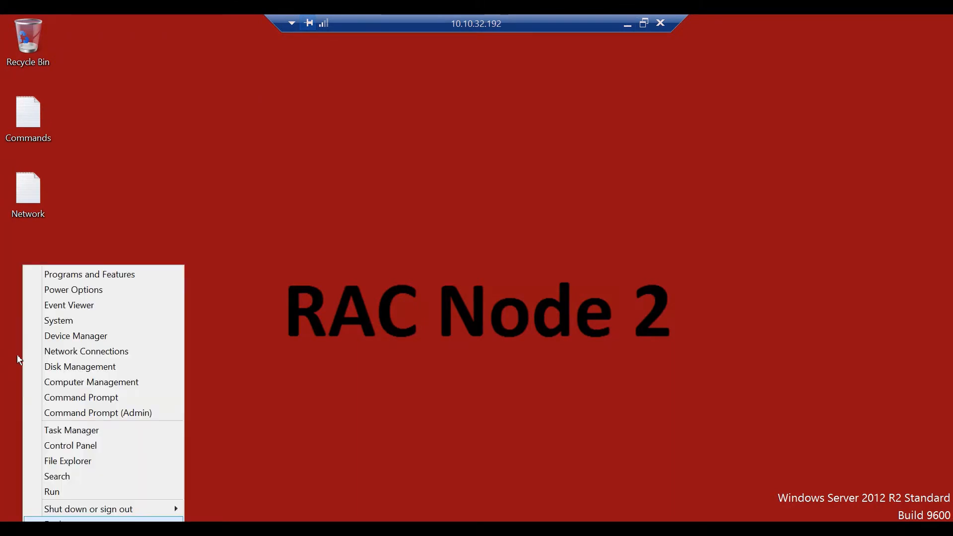
key("Up")
key("Up")
key("Up")
key("Up")
key("Up")
key("Up")
key("Up")
key("Up")
key("Up")
key("Up")
key("Up")
key("Return")
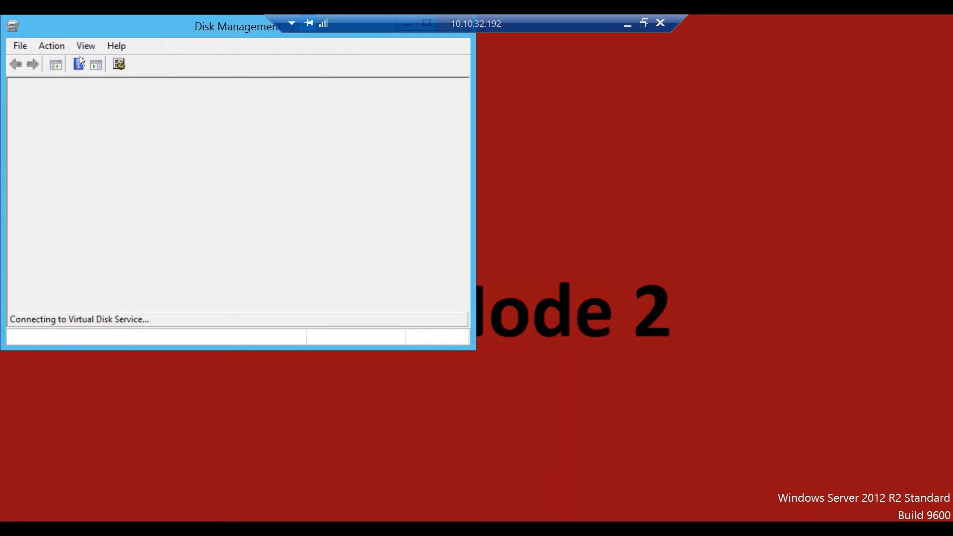
double_click(111, 25)
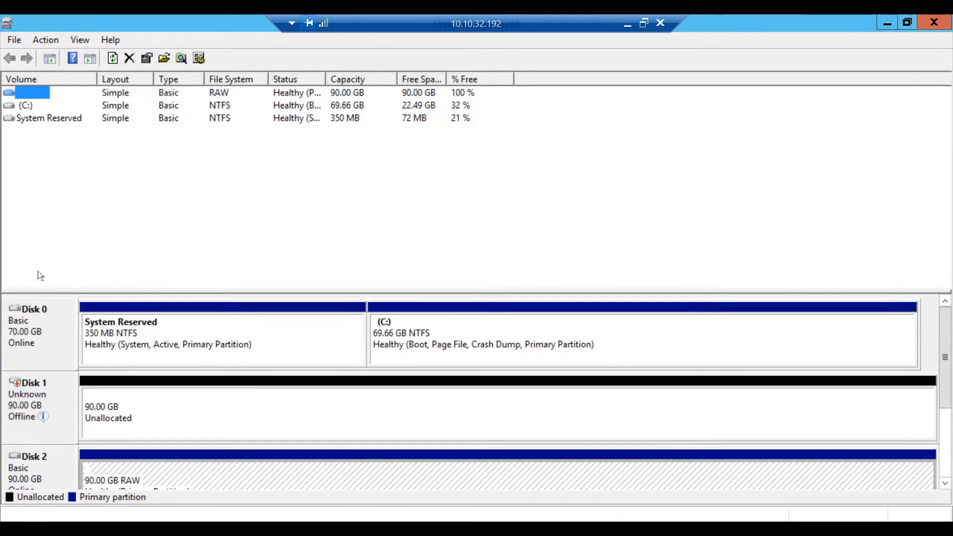
Step: Bring Disk 1 online on Node 2, retrying after the out-of-date view error
left_click(27, 276)
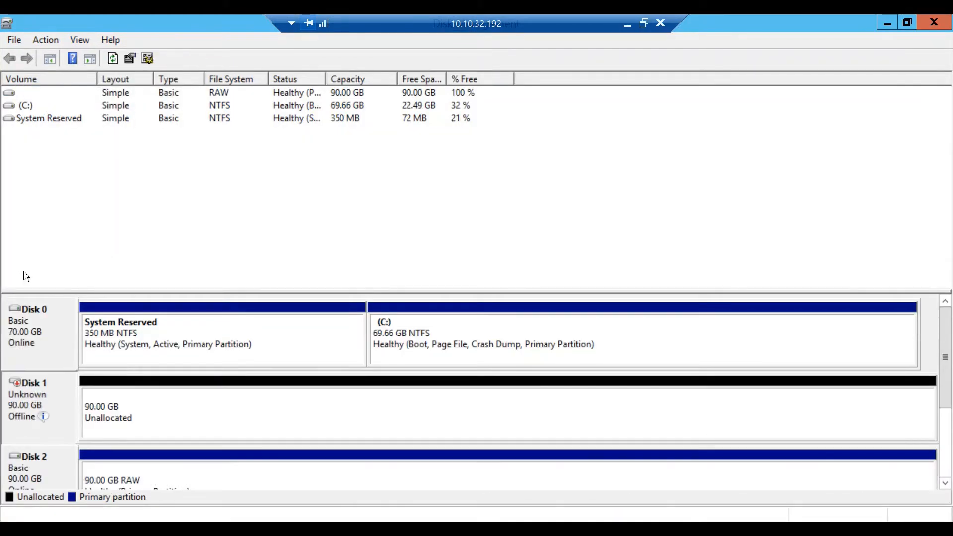
right_click(37, 402)
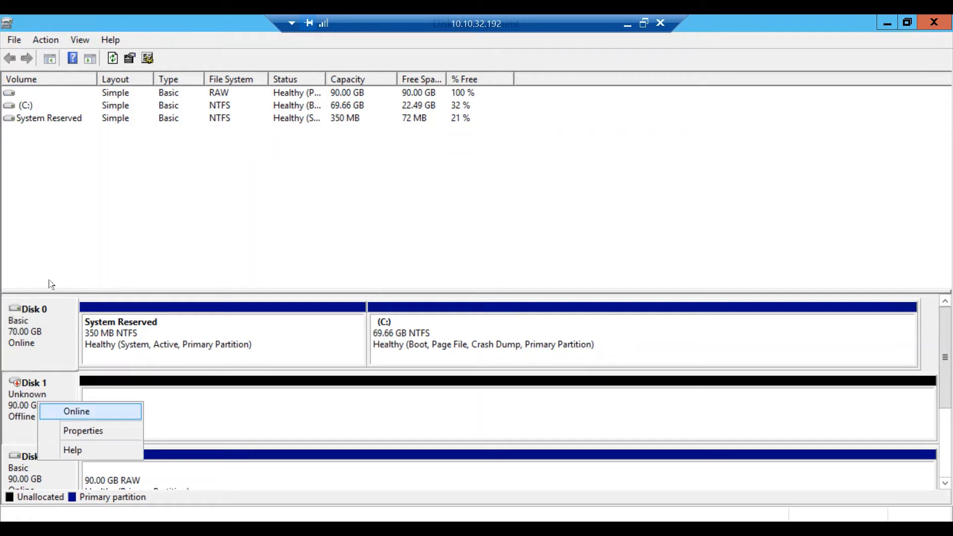
left_click(77, 411)
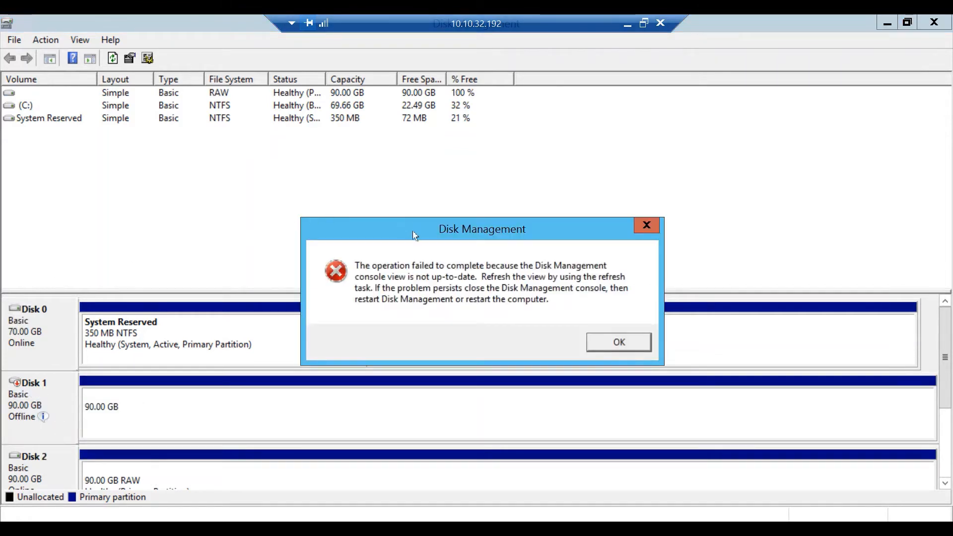
key("Return")
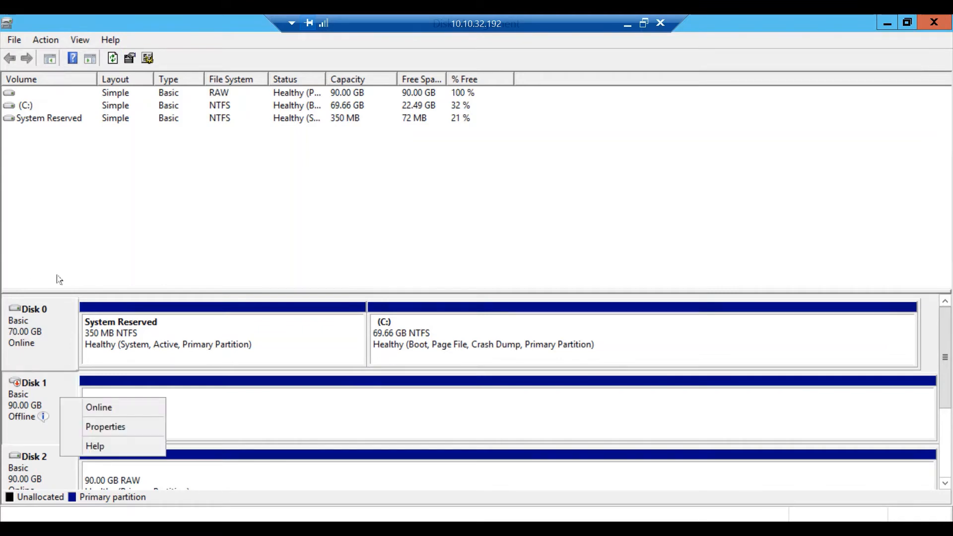
key("Down")
key("Return")
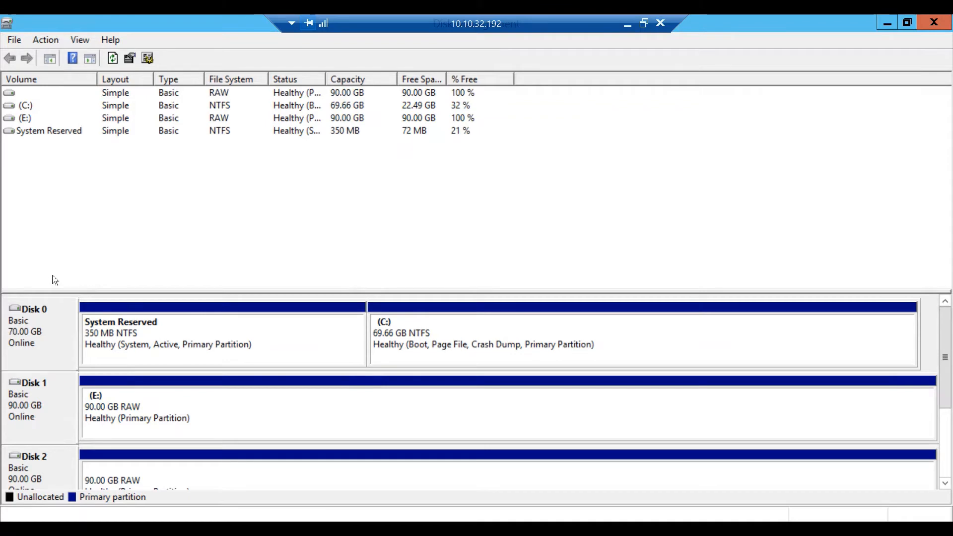
Step: Remove drive letter E: from Disk 1's 90 GB partition and dismiss the format prompt
right_click(216, 414)
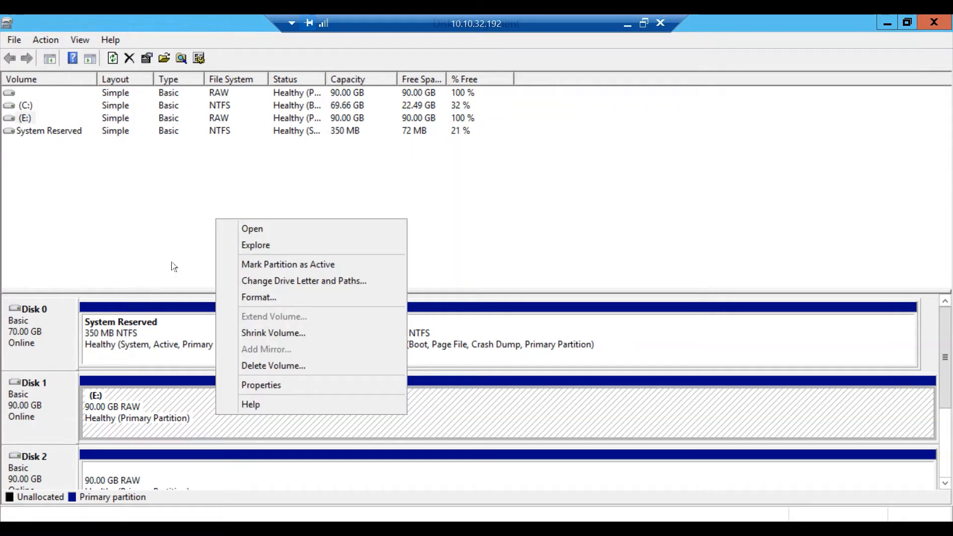
key("Up")
key("Up")
key("Up")
key("Up")
key("Up")
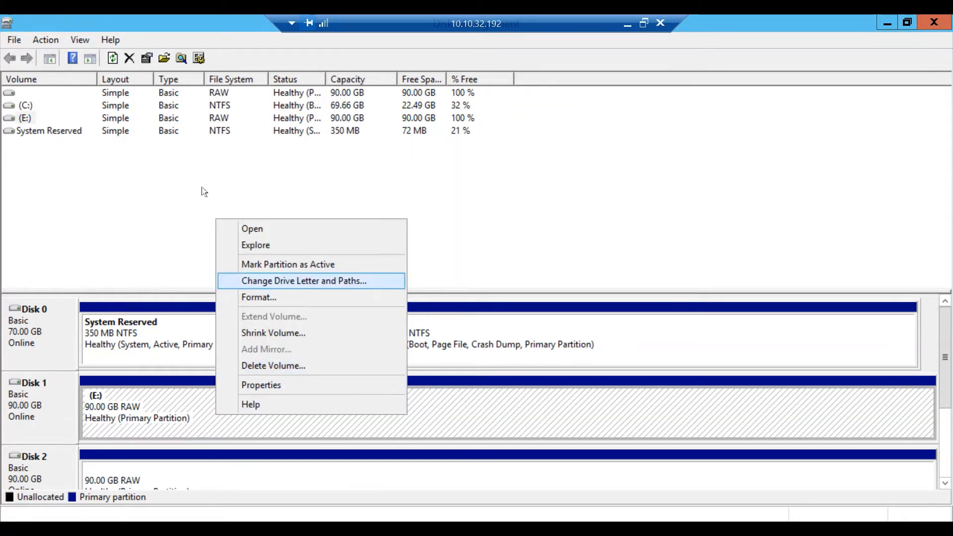
key("Return")
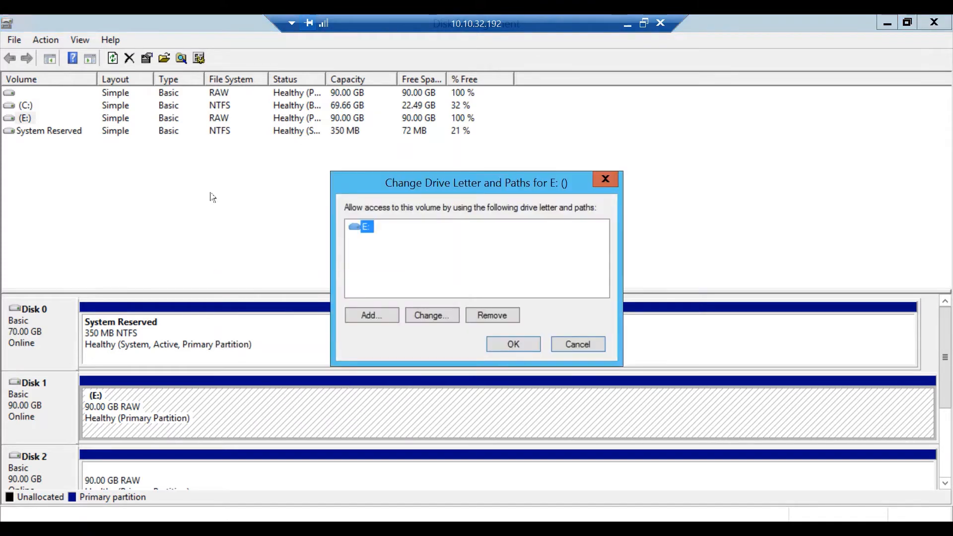
key("Tab")
key("Return")
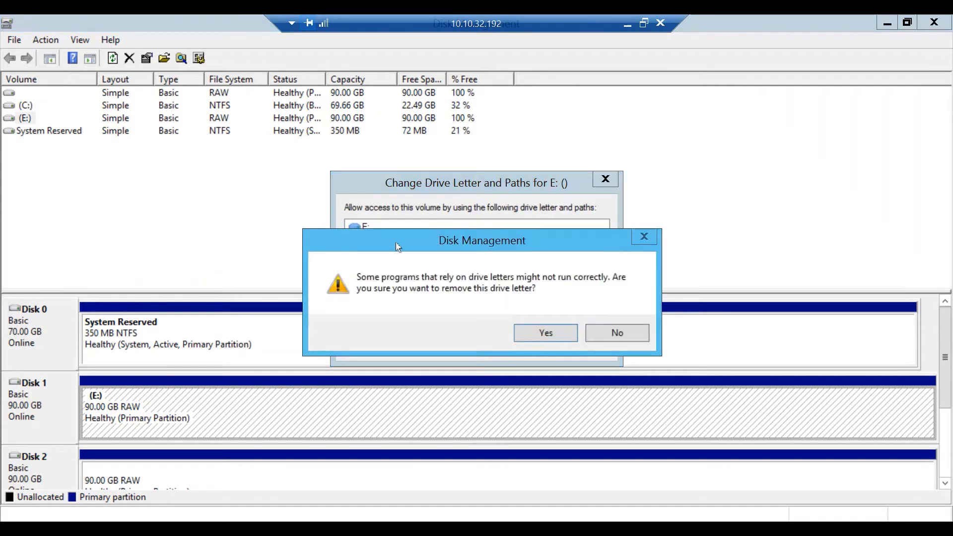
key("Return")
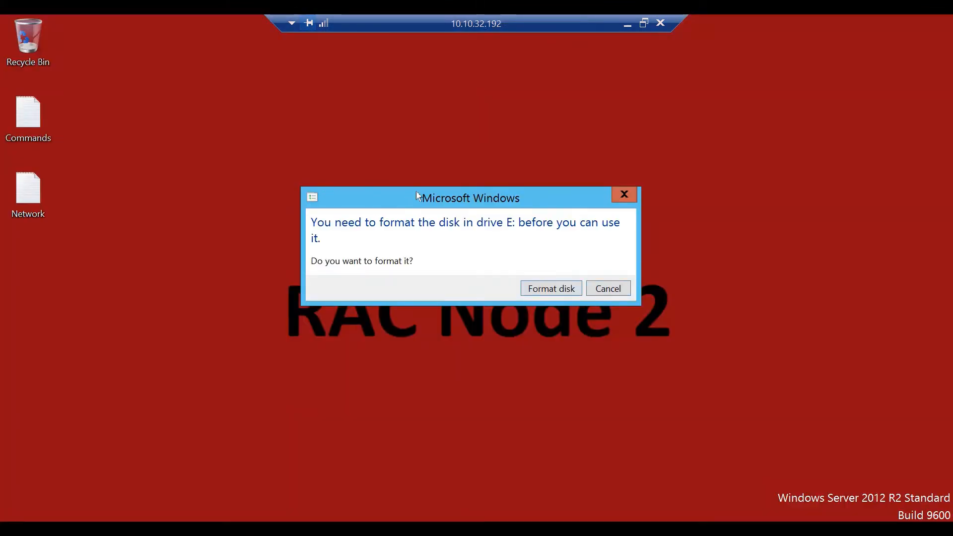
key("Escape")
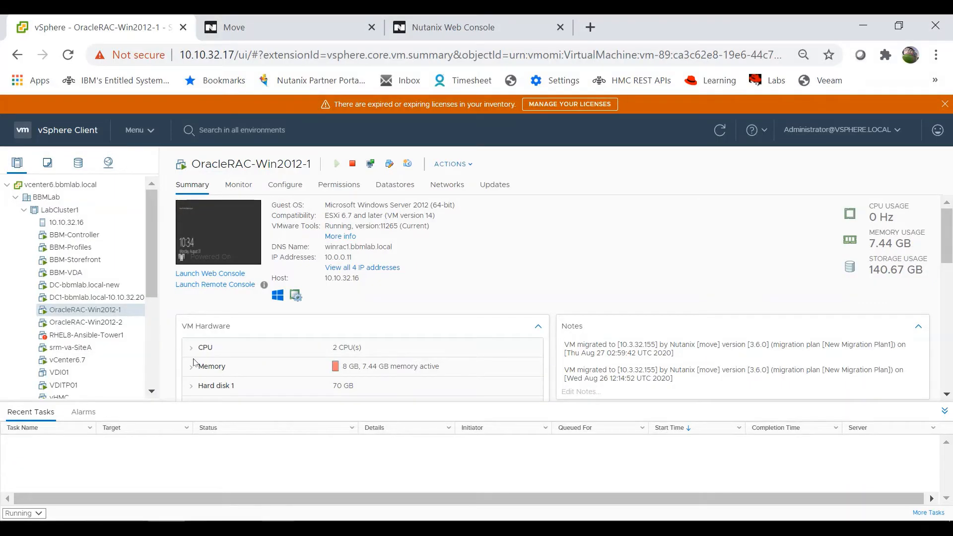
Step: On RAC Node 1, open Command Prompt with administrator rights
left_click(201, 467)
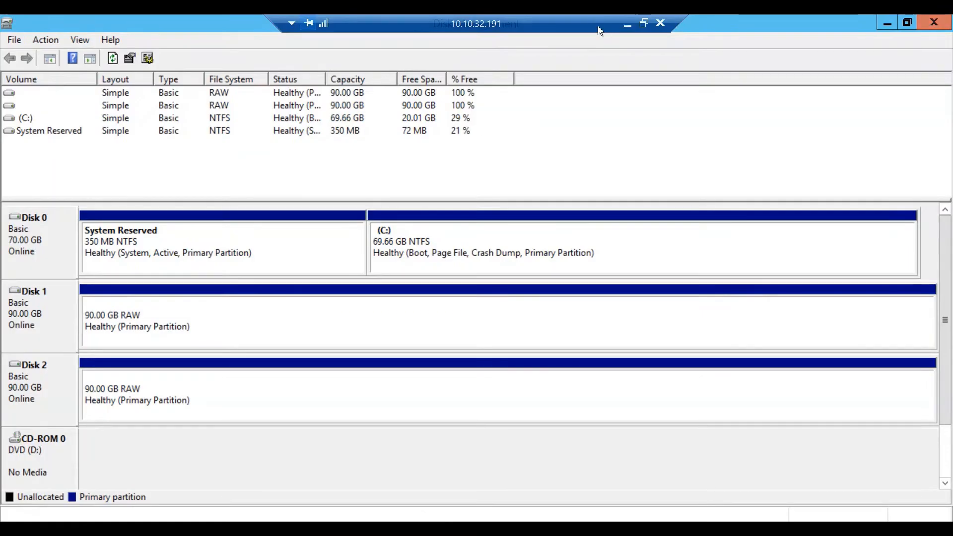
left_click(887, 23)
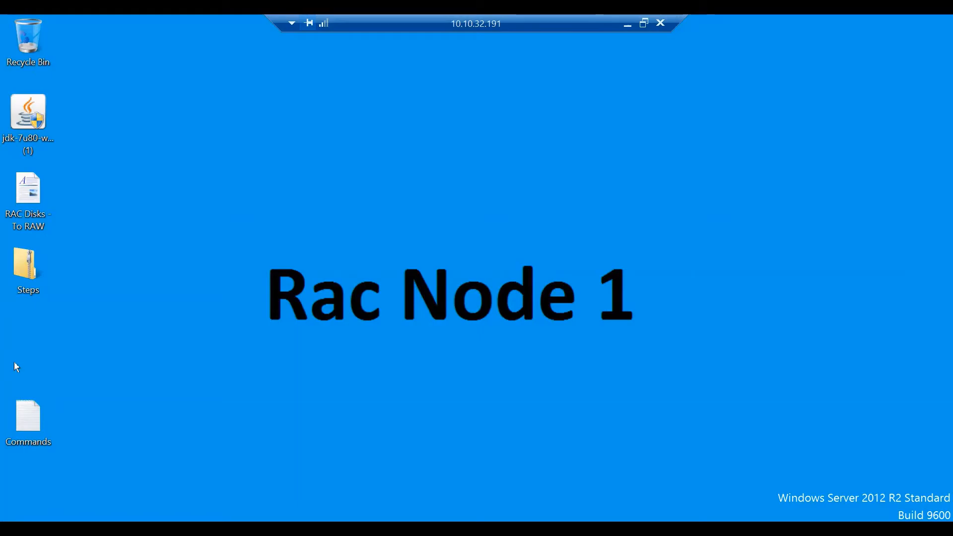
key("super")
key("super+s")
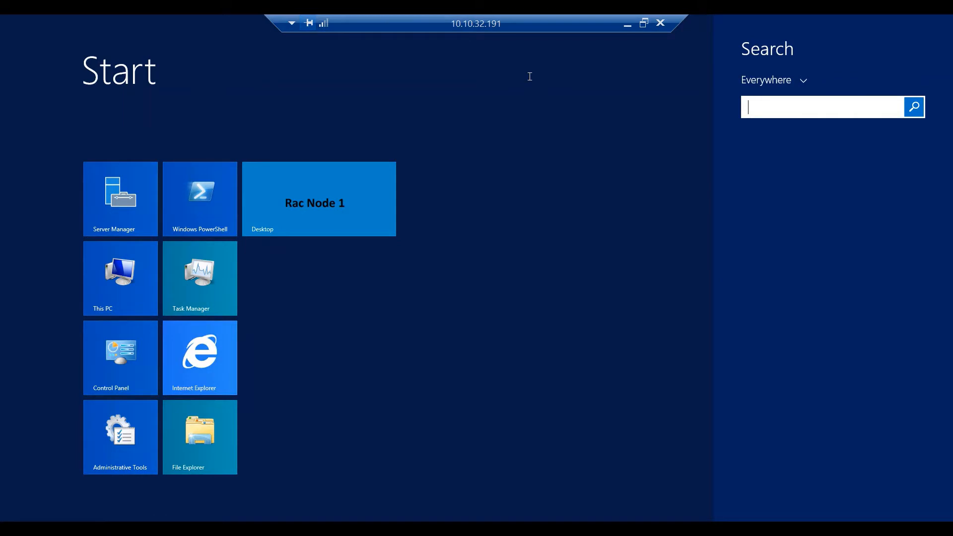
type("cmd")
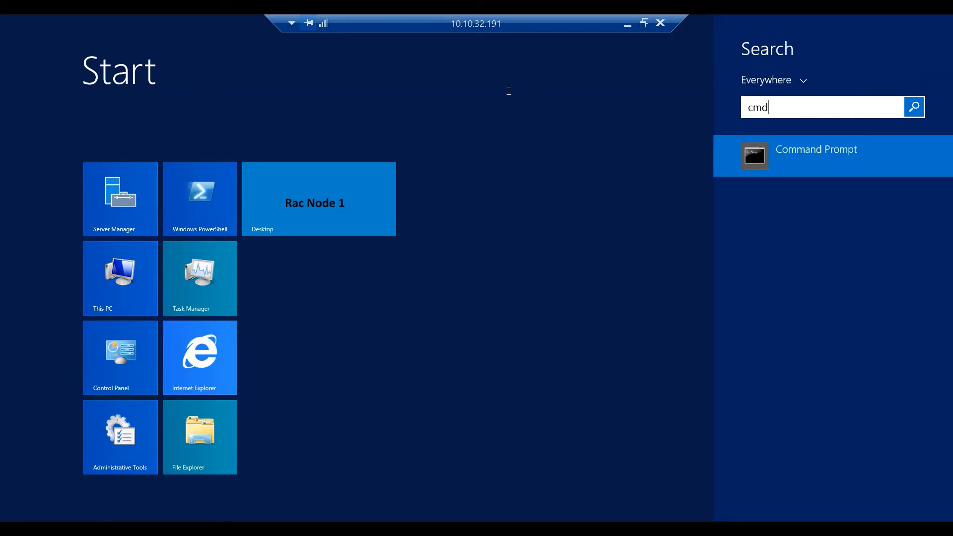
key("shift+F10")
key("Down")
key("Down")
key("Down")
key("Down")
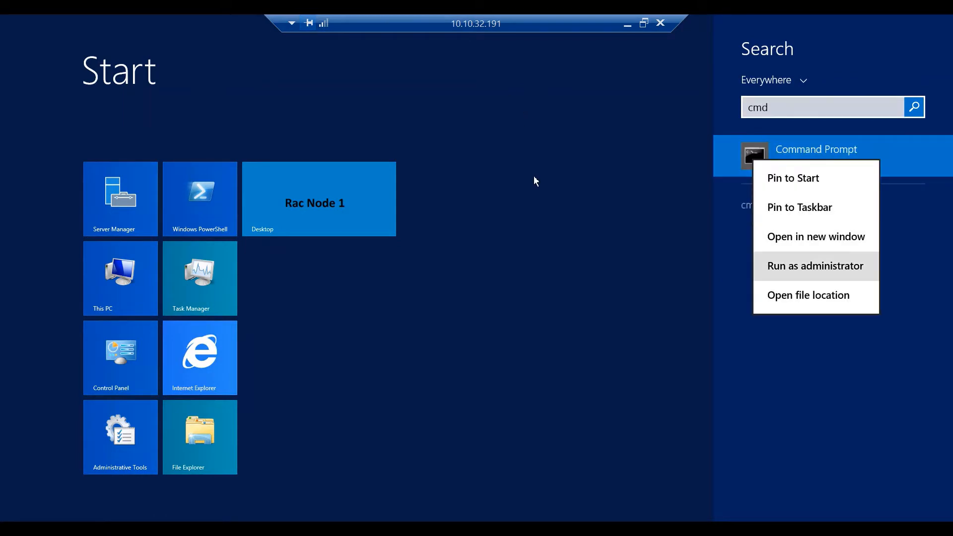
key("Return")
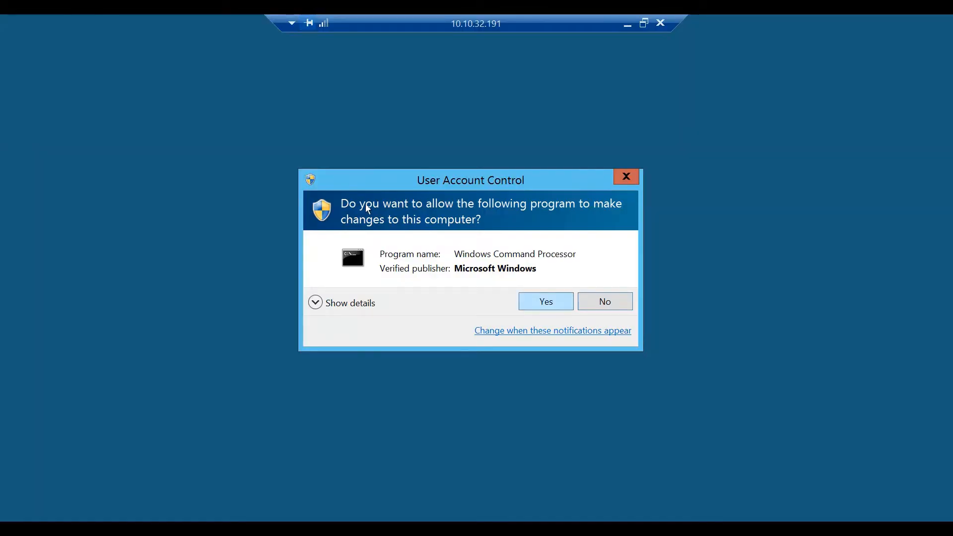
key("Return")
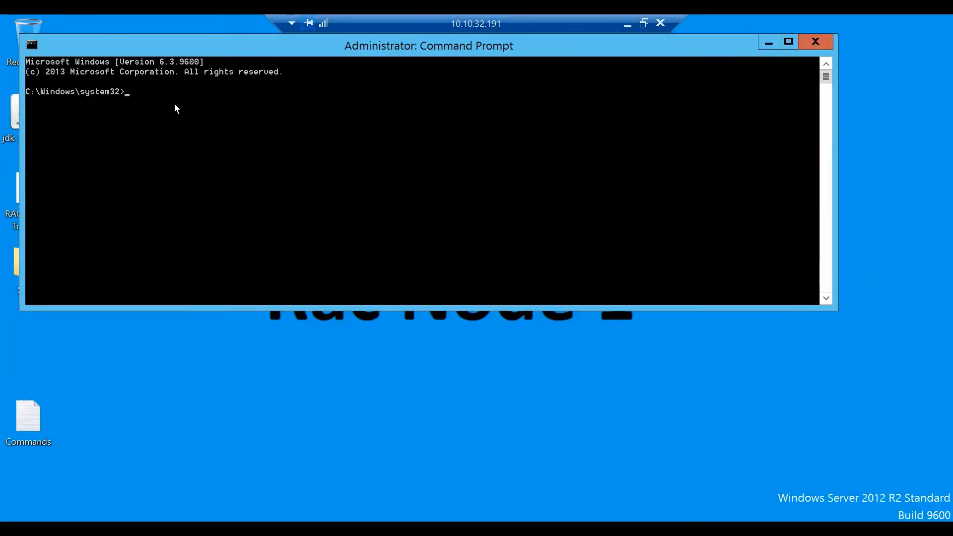
Step: Run asmtoolg and stamp Harddisk1 Partition1 as ASM disk ORCLDISKDATA0
type("asmt")
type("oolg")
key("Return")
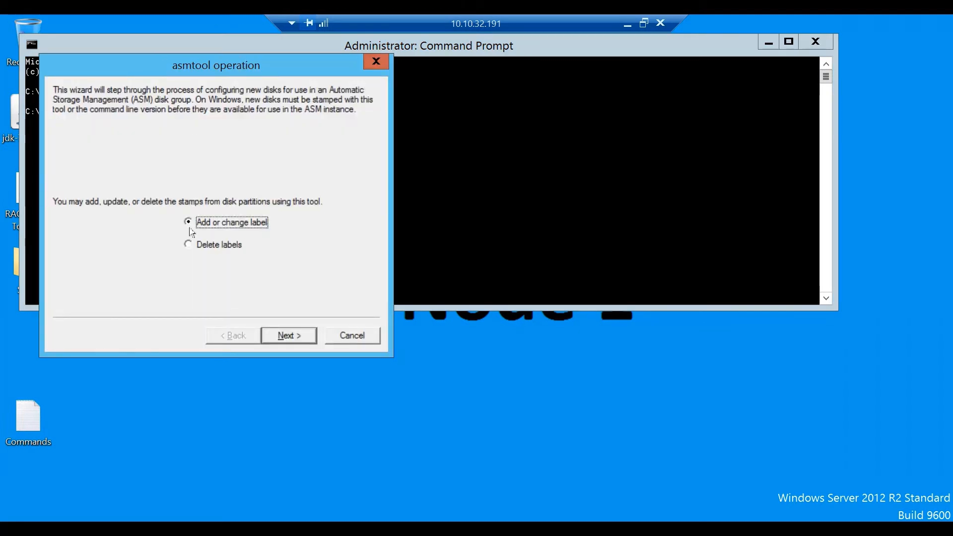
key("Return")
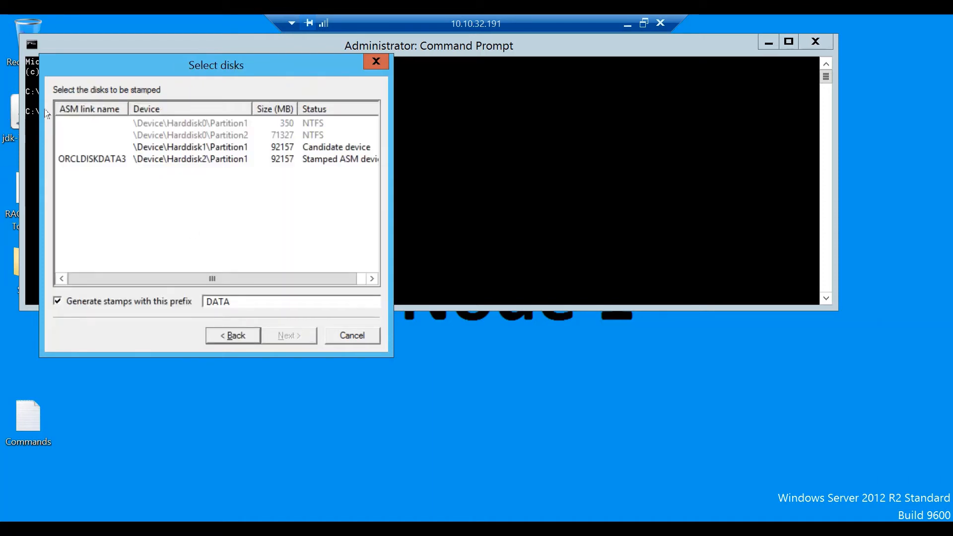
left_click(77, 147)
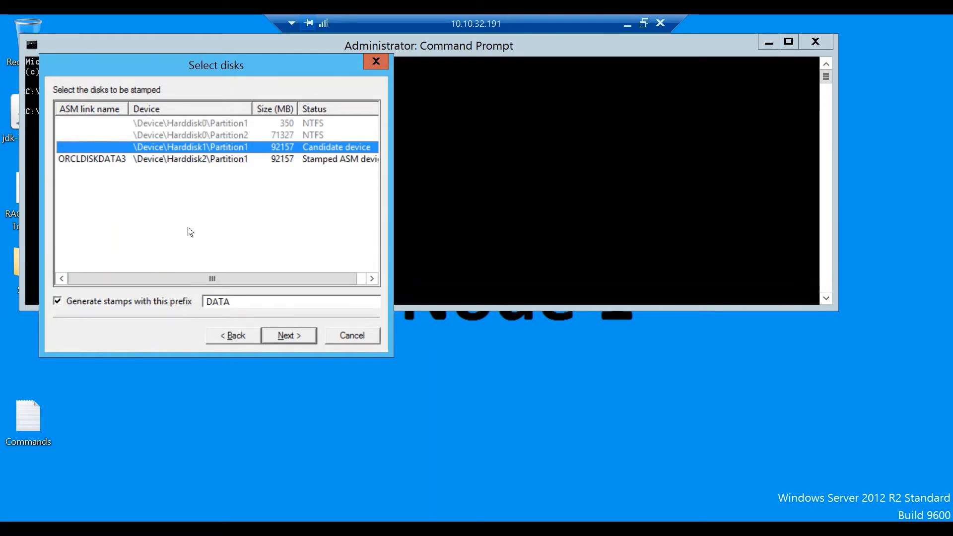
key("Return")
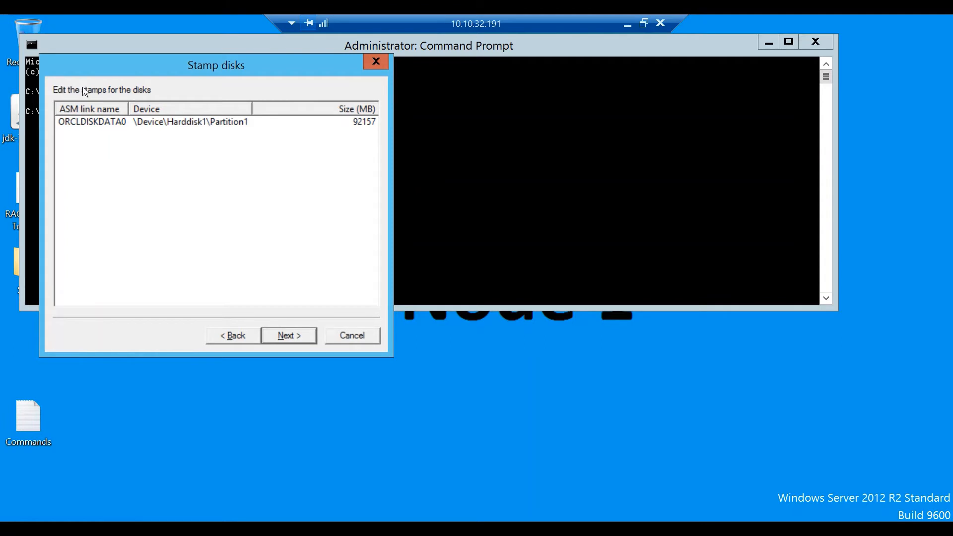
key("Return")
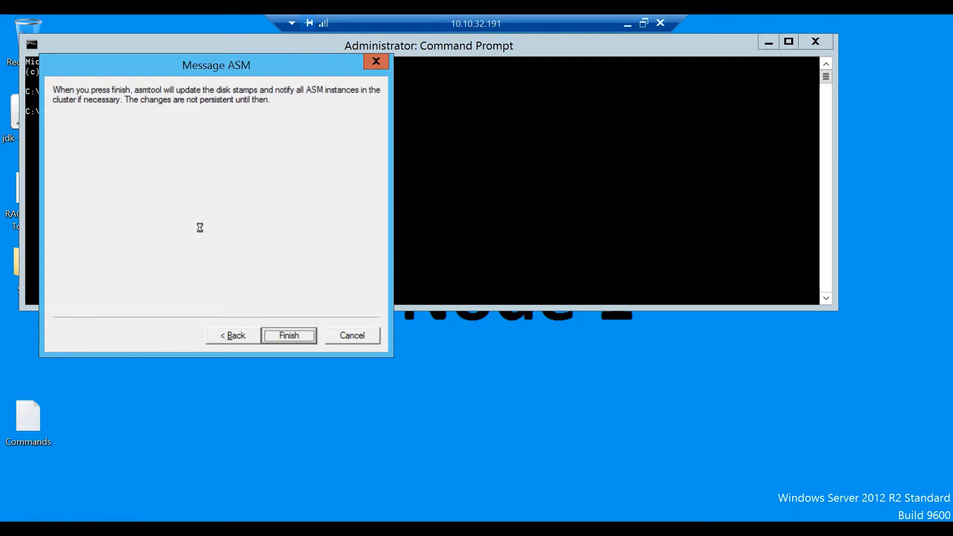
key("Return")
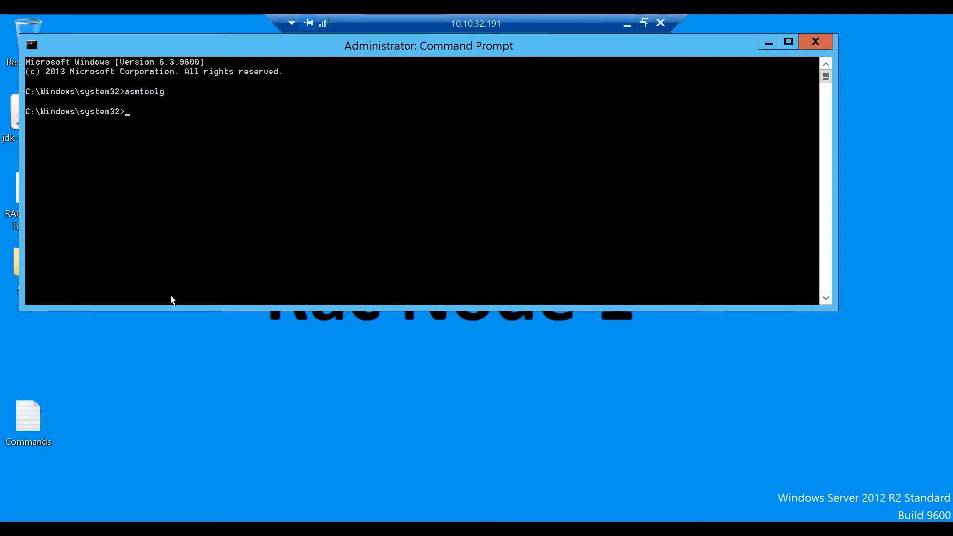
Step: Back in the Node 1 session, run asmca to open the ASM Configuration Assistant
left_click(226, 529)
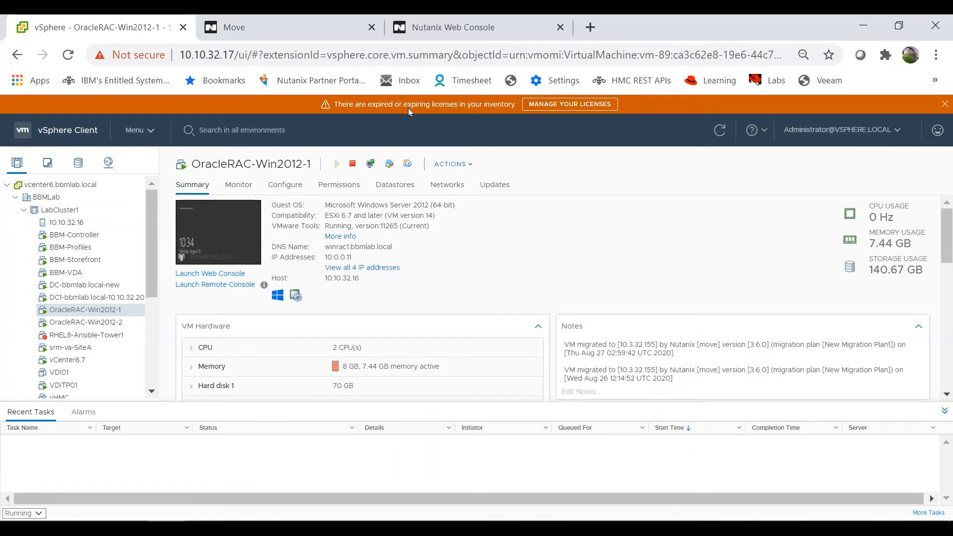
left_click(201, 467)
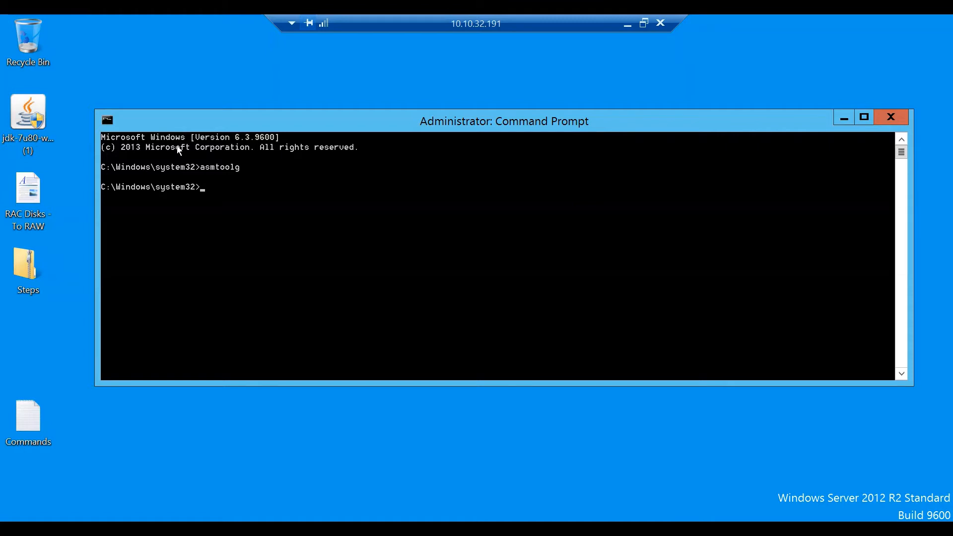
type("asmca")
key("Return")
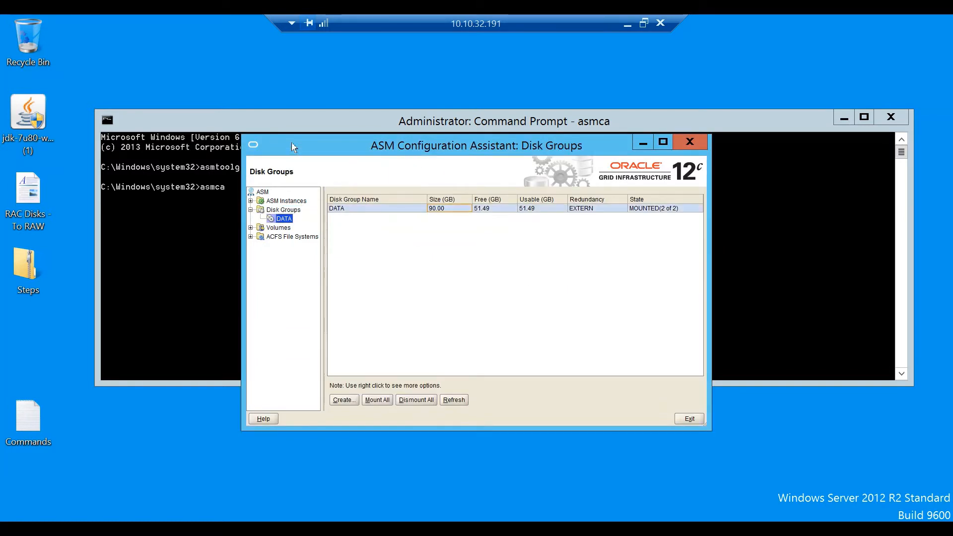
Step: Add disk \\.\ORCLDISKDATA0 to disk group DATA
key("shift+F10")
key("Down")
key("Down")
key("Return")
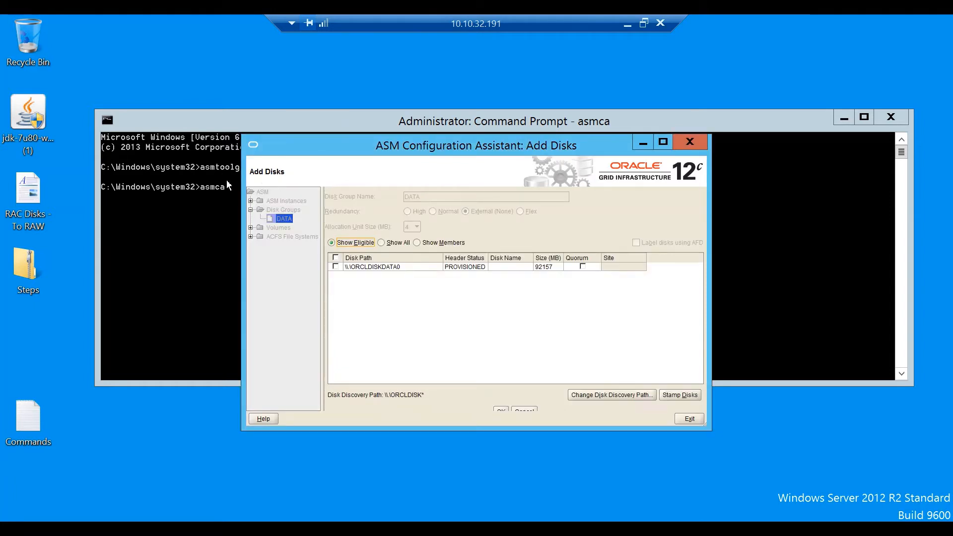
left_click(336, 267)
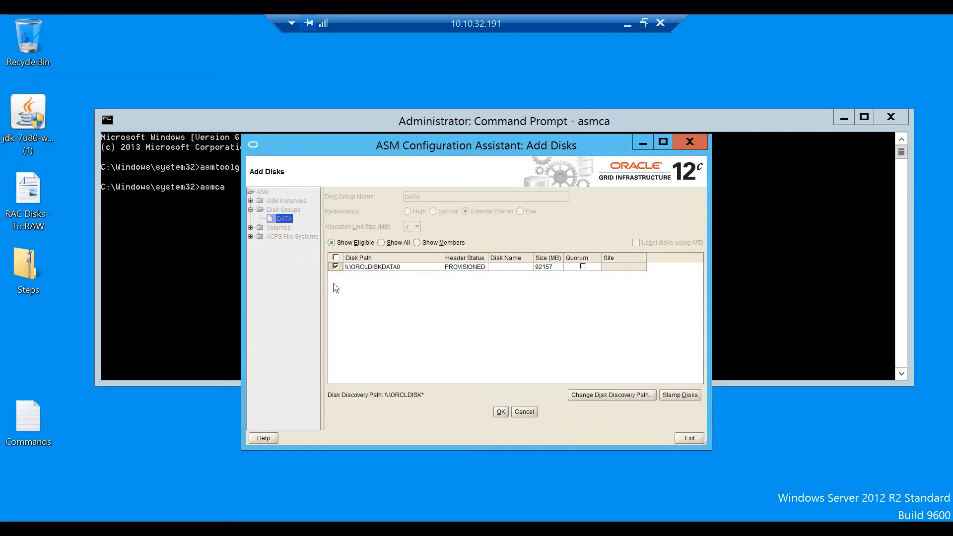
key("Return")
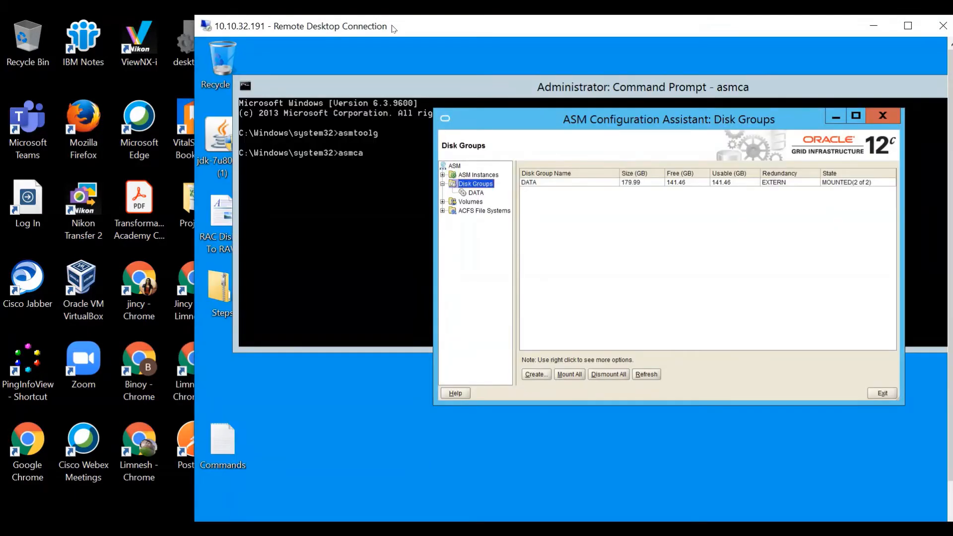
Step: Restore the remote session to full screen and exit the ASM Configuration Assistant, confirming Yes
double_click(391, 26)
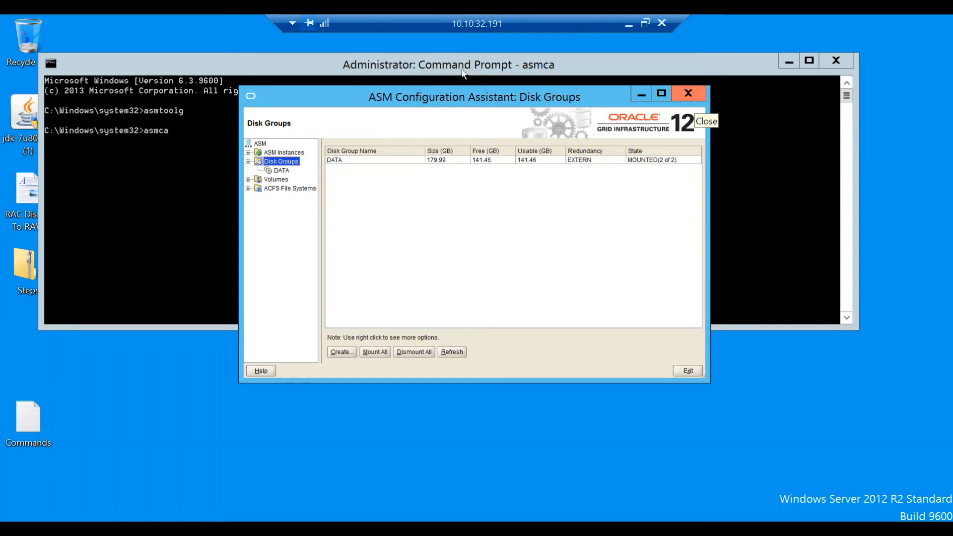
left_click(688, 93)
left_click(491, 260)
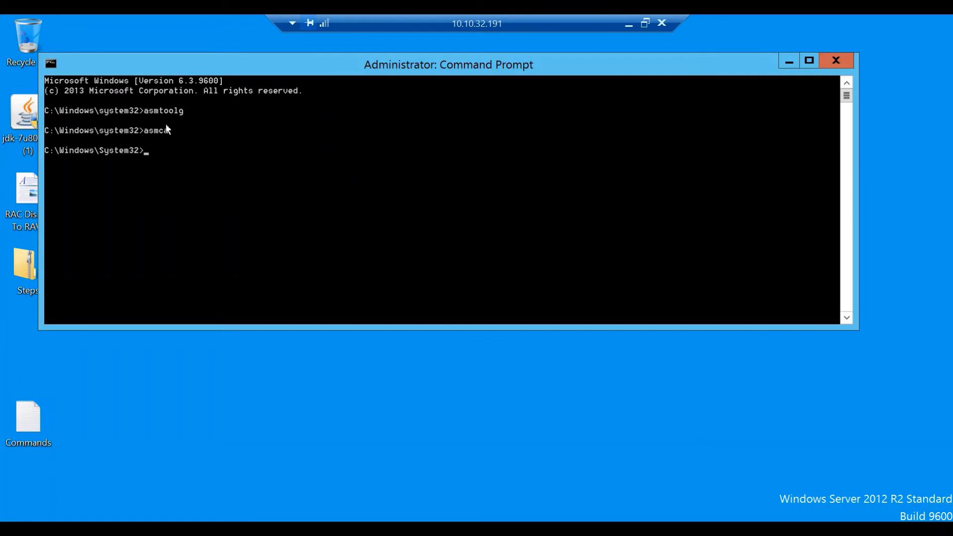
Step: Set ORACLE_SID to +ASM1 and start SQL*Plus connected AS SYSASM
type("set ORACLE_SID=+ASM1")
key("Return")
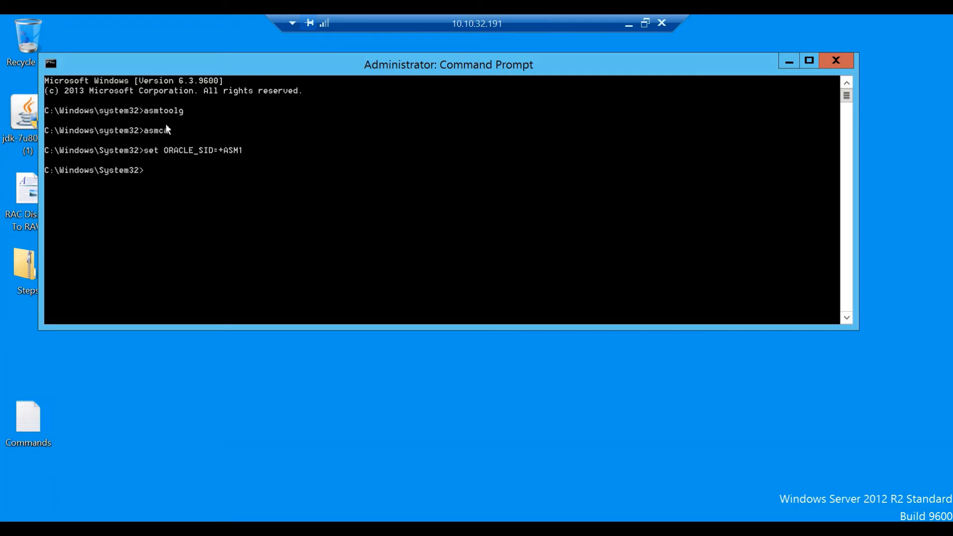
type("SQLPLUS / AS SYSASM")
key("Return")
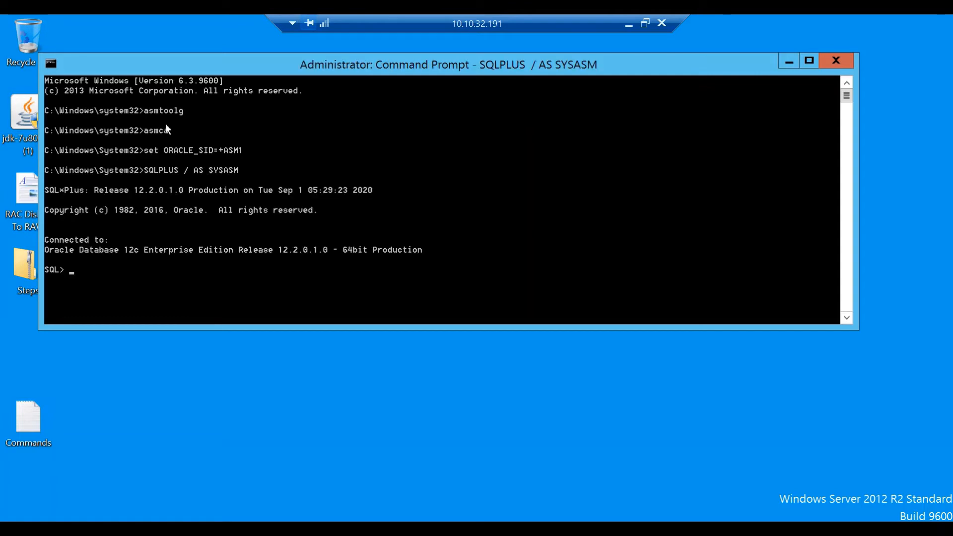
Step: Paste and run the V$ASM_DISK name, header_status, path query from the Commands notes, then copy the drop-disk line
double_click(28, 422)
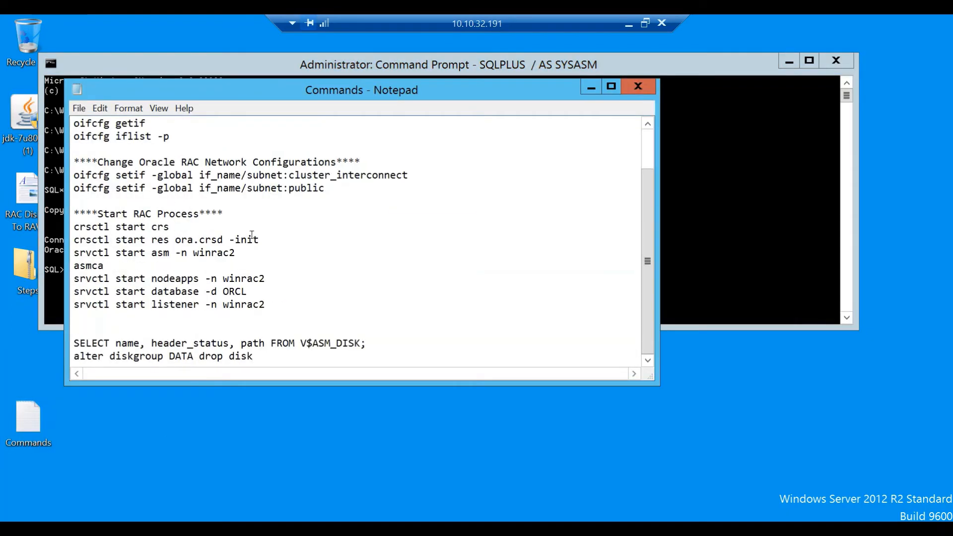
left_click_drag(368, 343, 74, 343)
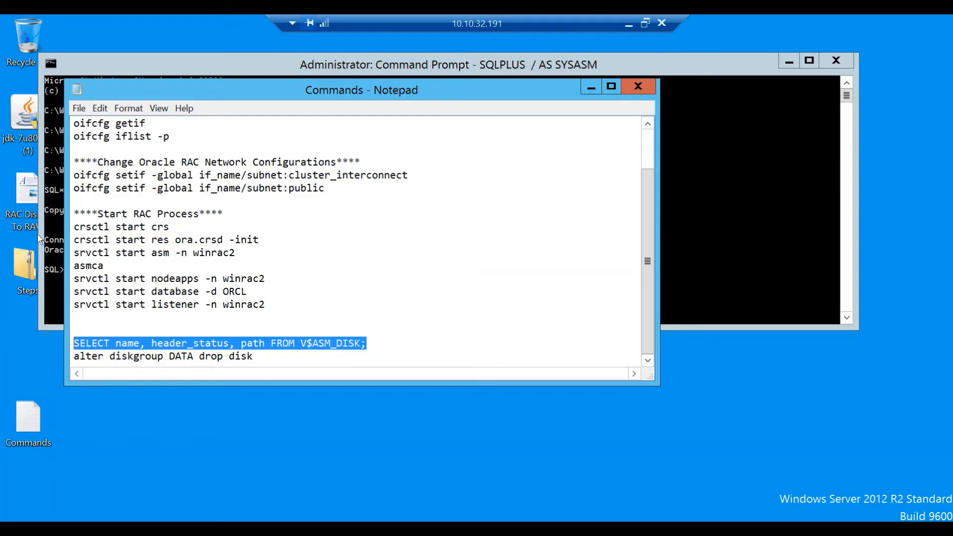
key("alt+Tab")
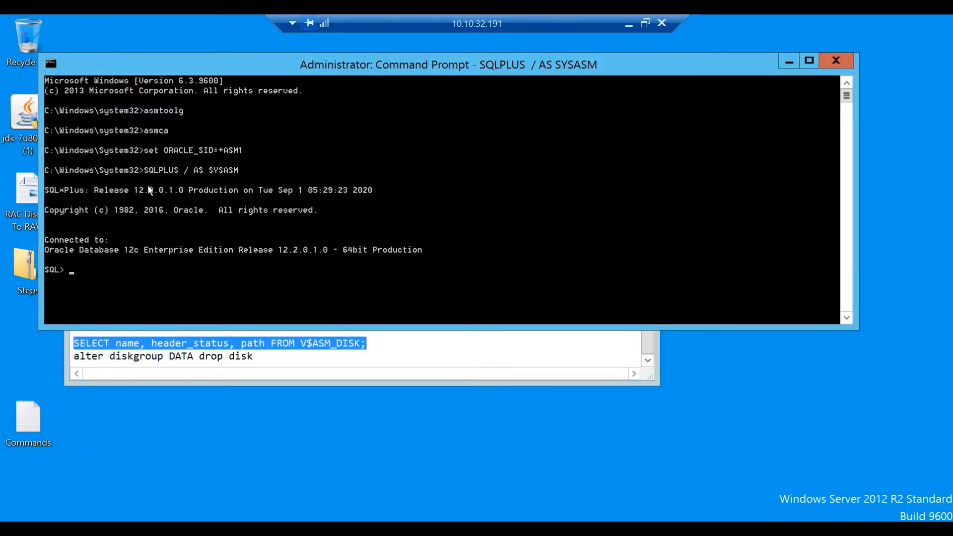
right_click(226, 271)
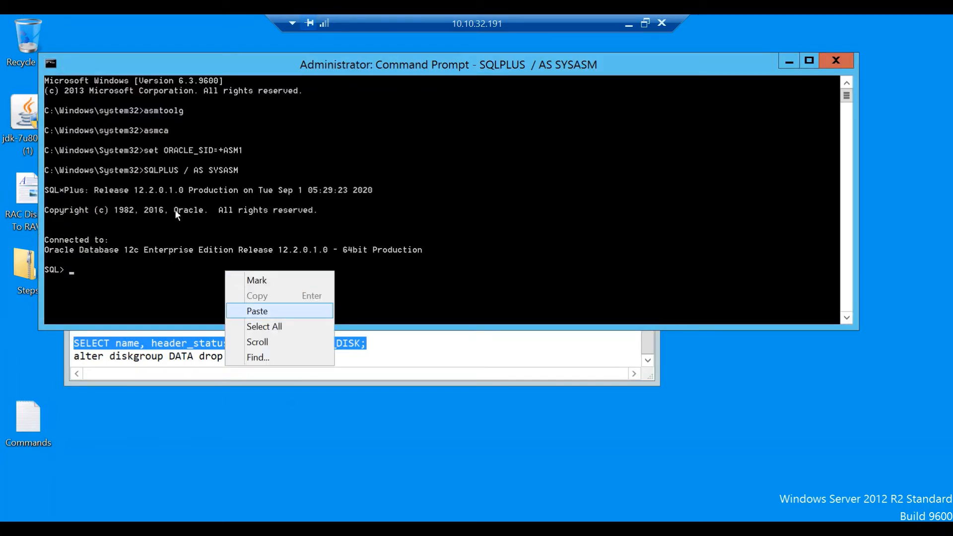
key("Return")
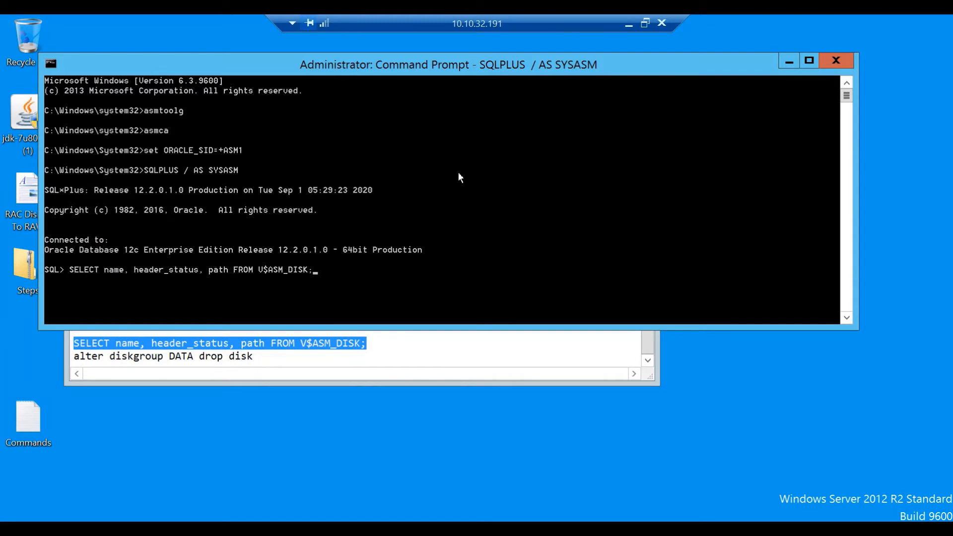
key("Return")
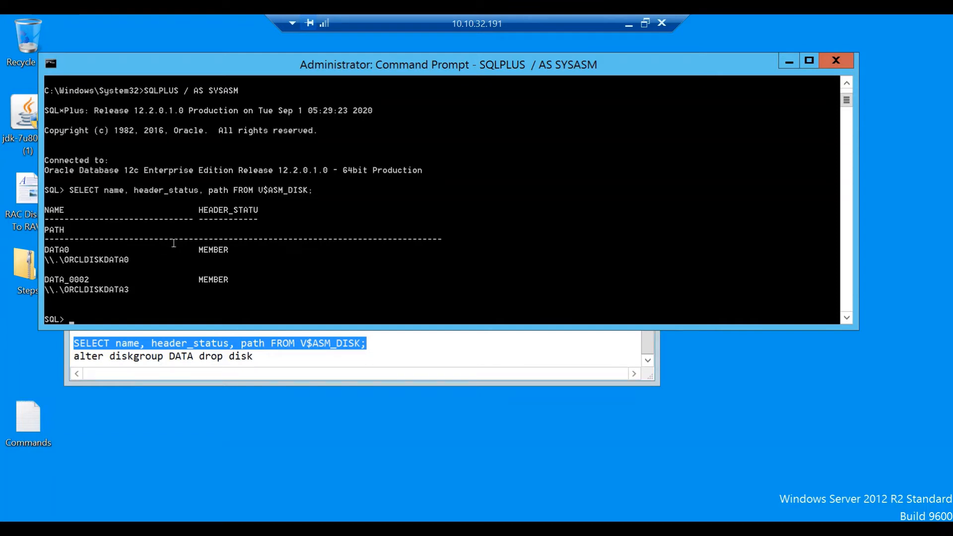
left_click_drag(259, 358, 110, 357)
left_click_drag(53, 244, 37, 245)
key("super+c")
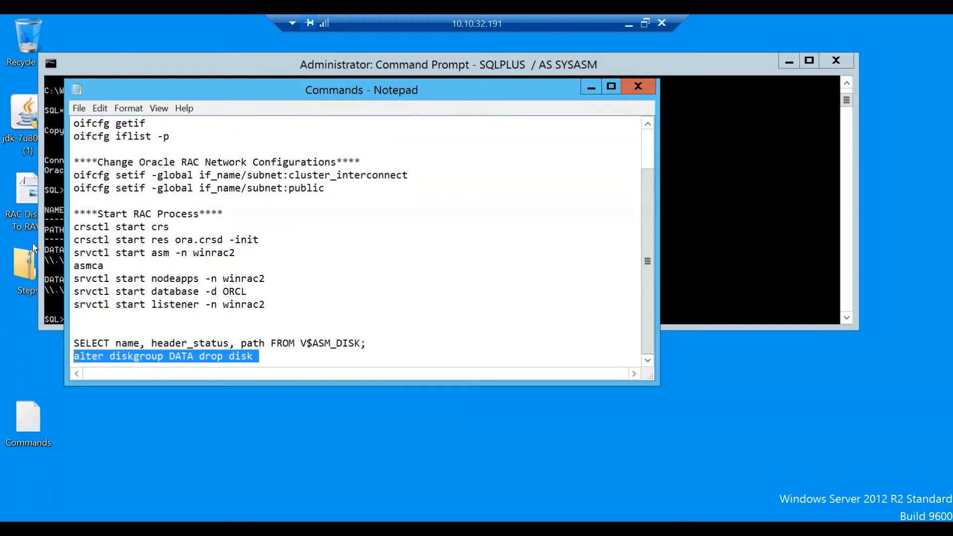
Step: Run 'alter diskgroup DATA drop disk DATA_0002;' in SQL*Plus
left_click(54, 206)
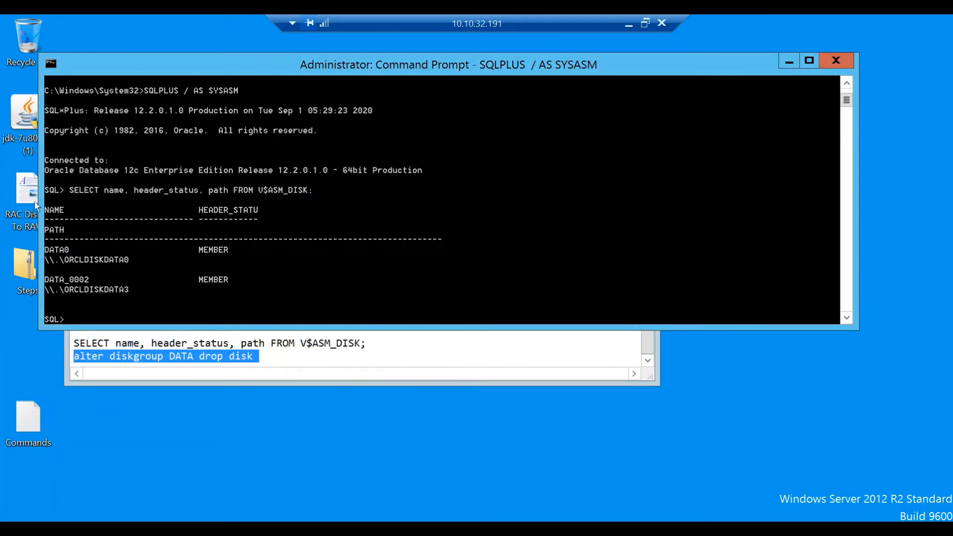
right_click(73, 200)
left_click(95, 226)
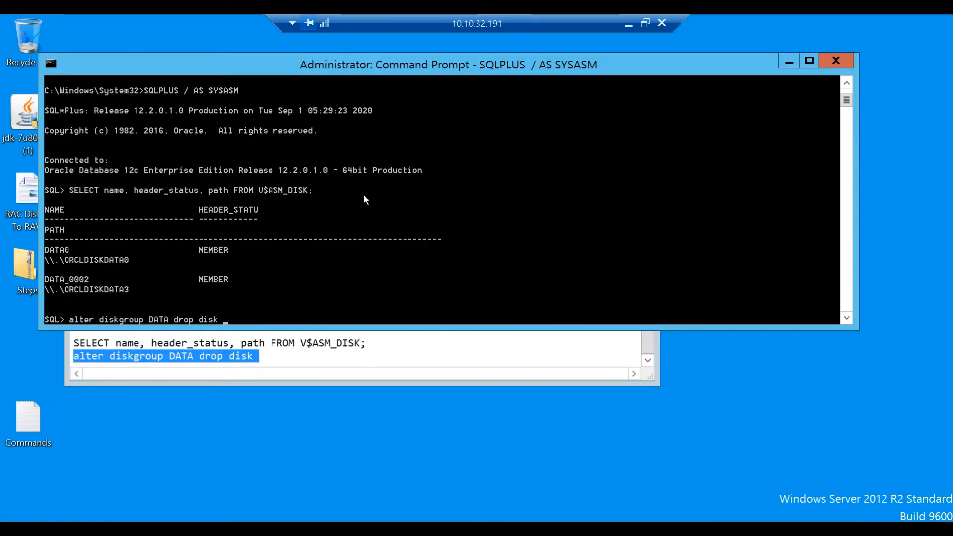
type("DATA")
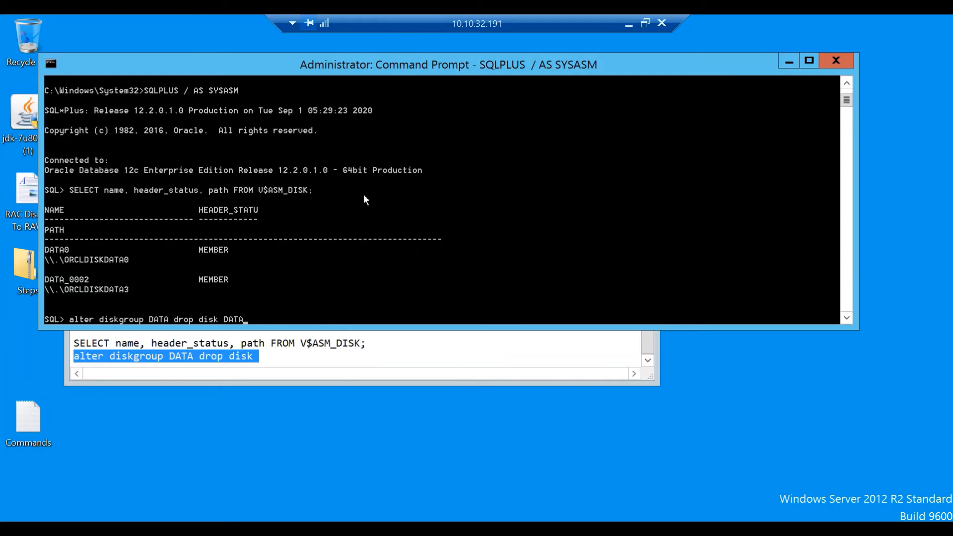
type("0002;")
key("Return")
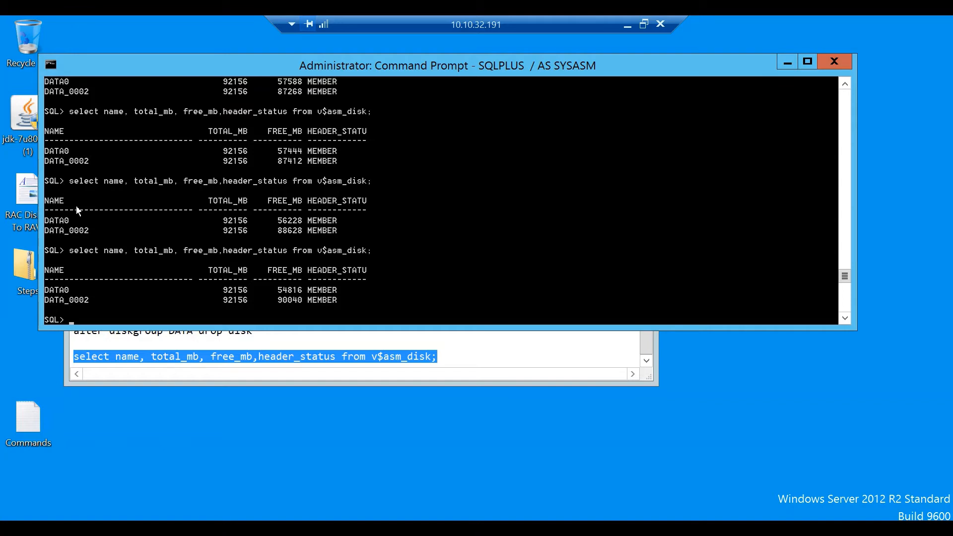
Step: Rerun the v$asm_disk query until DATA_0002 shows FORMER, then exit SQL*Plus
right_click(180, 191)
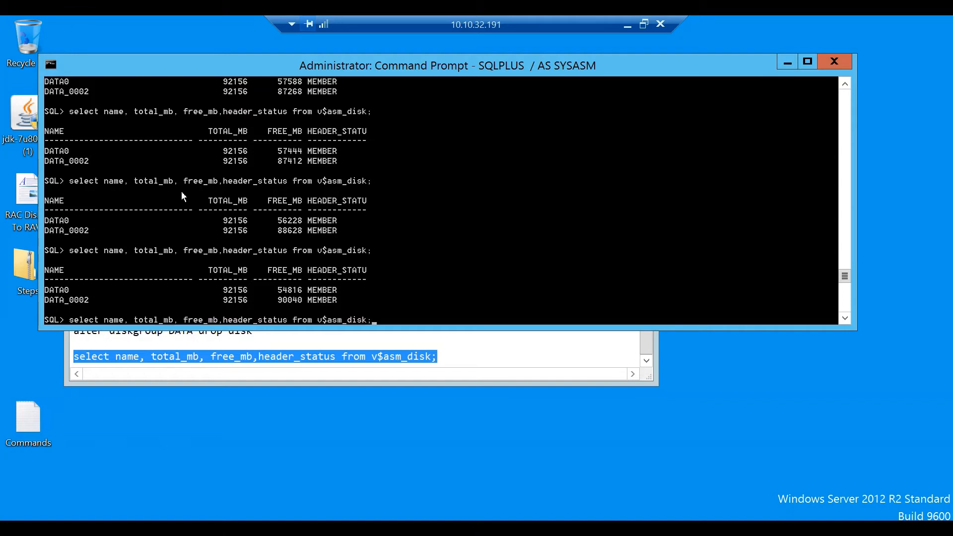
key("Return")
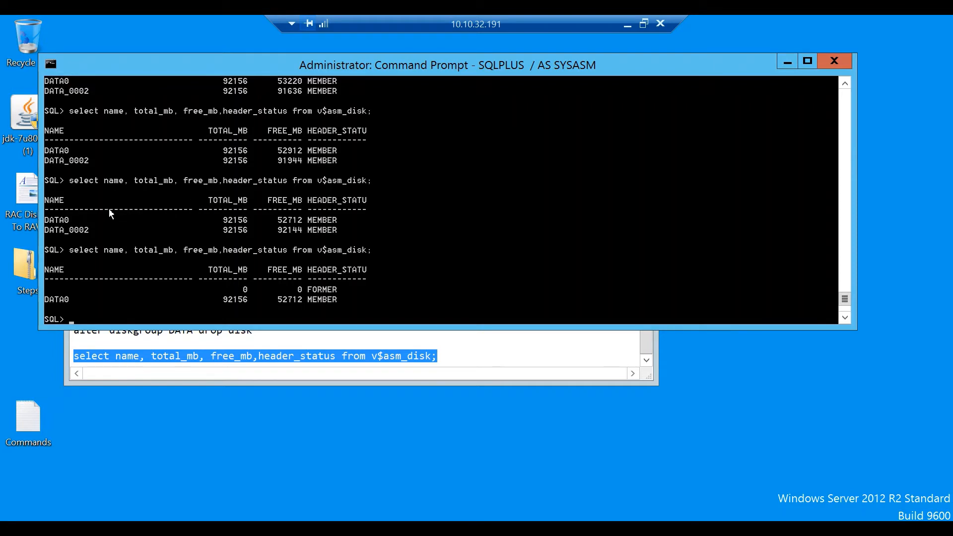
type("EXIRT")
key("BackSpace")
key("BackSpace")
type("T")
key("Return")
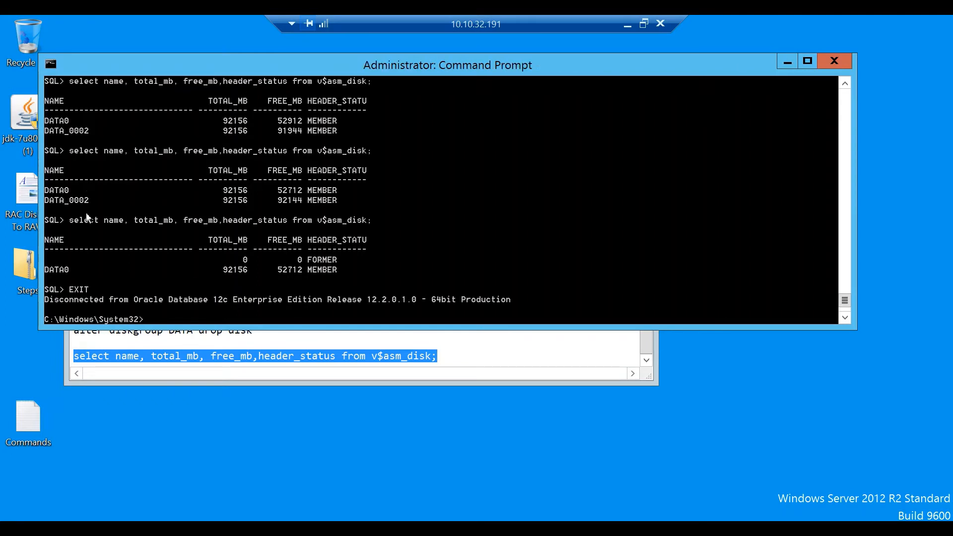
Step: Launch ASMCA to confirm disk group DATA is mounted at 90 GB, then bring up the Win+X menu
type("ASMCA")
key("Return")
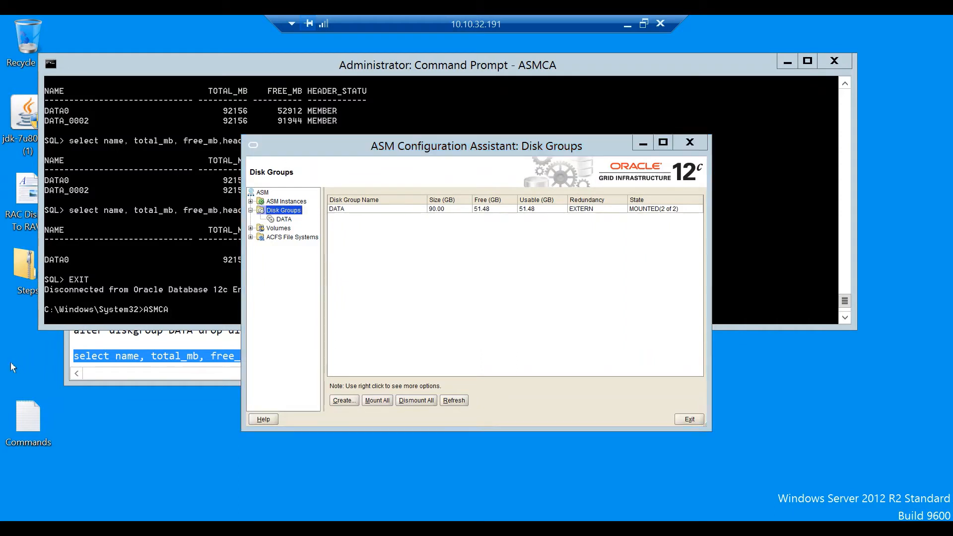
key("super+x")
key("Up")
key("Up")
key("Up")
key("Up")
key("Up")
key("Up")
key("Up")
key("Up")
key("Up")
key("Up")
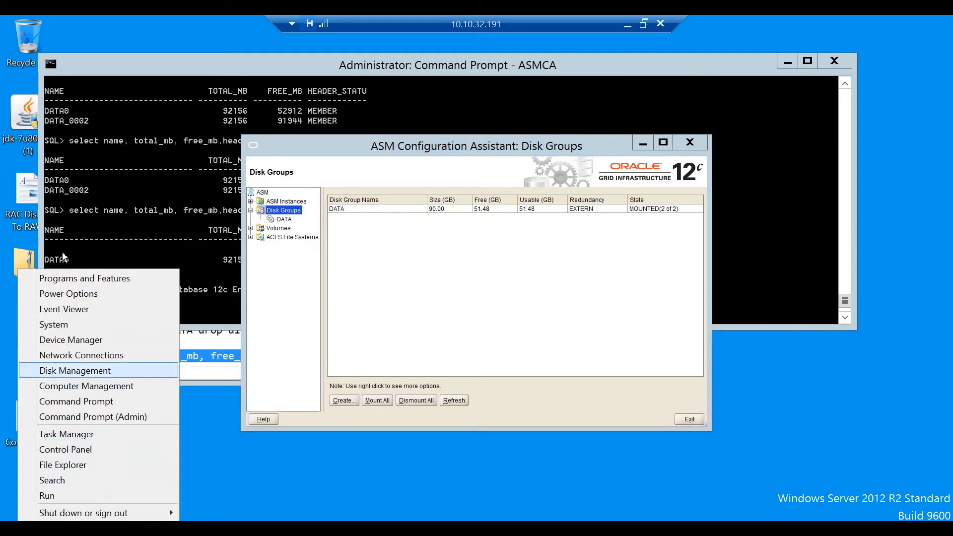
Step: Open Disk Management maximized and take Disk 2 (90 GB) offline
key("Return")
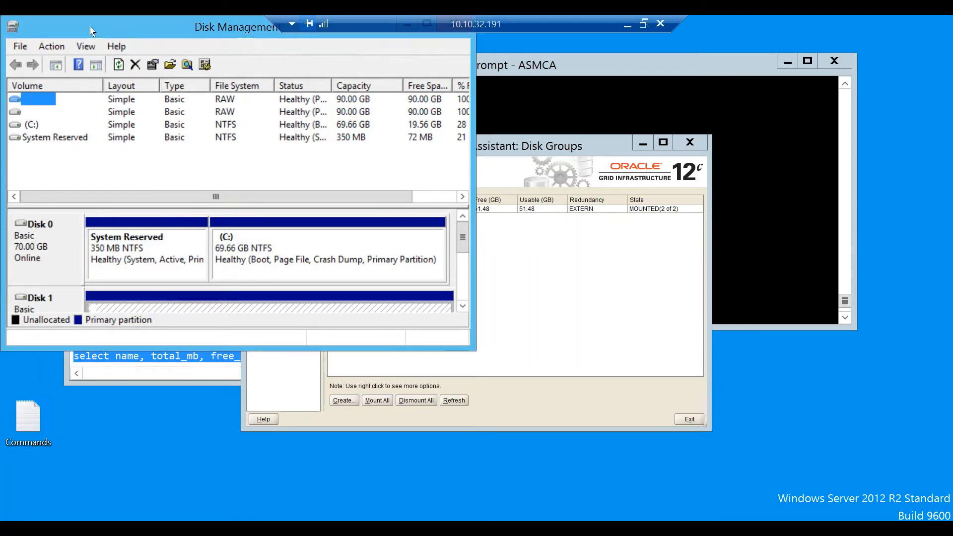
double_click(91, 31)
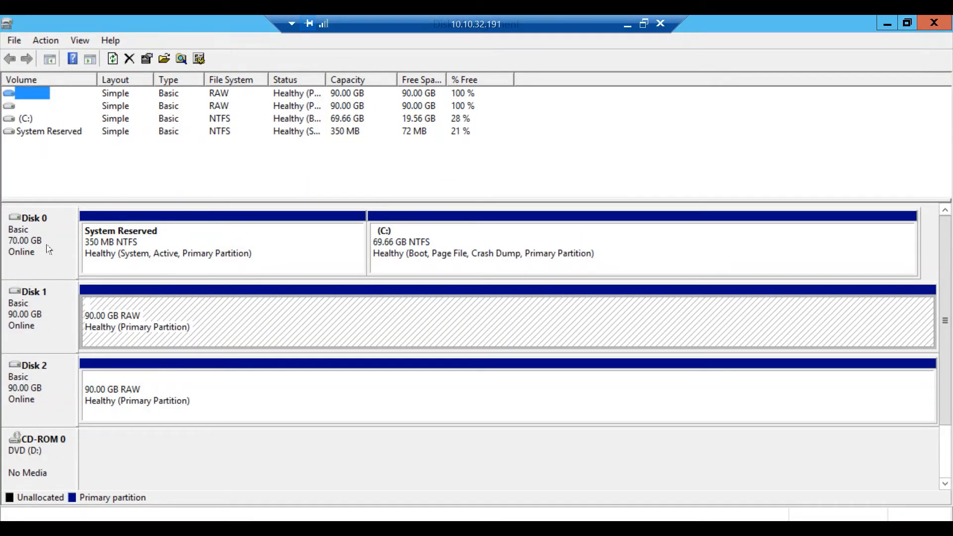
left_click(27, 268)
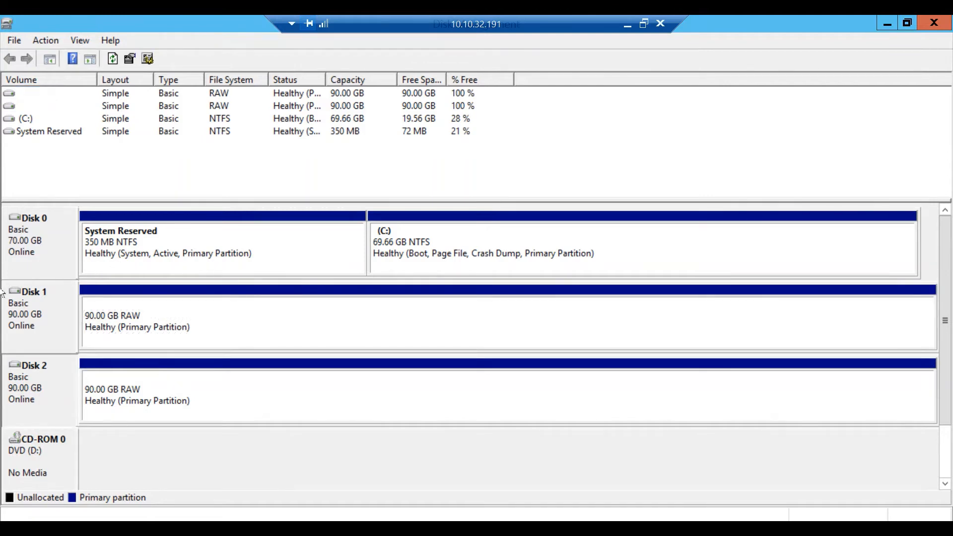
right_click(27, 271)
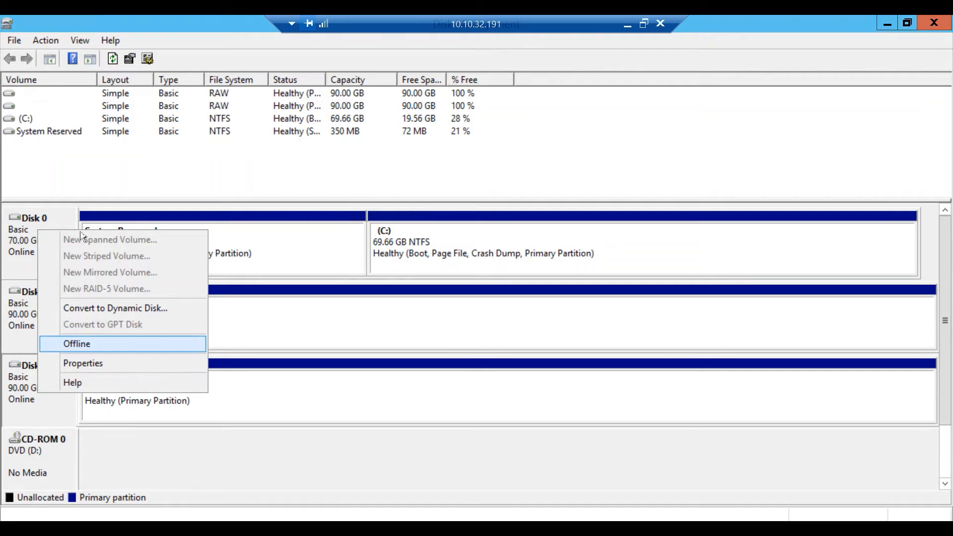
key("Return")
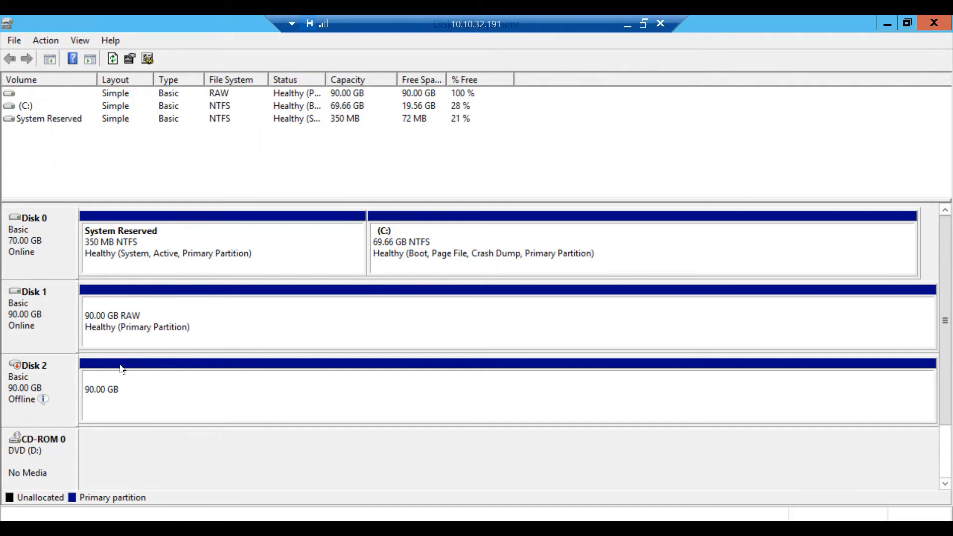
key("alt+Tab")
key("alt+Tab")
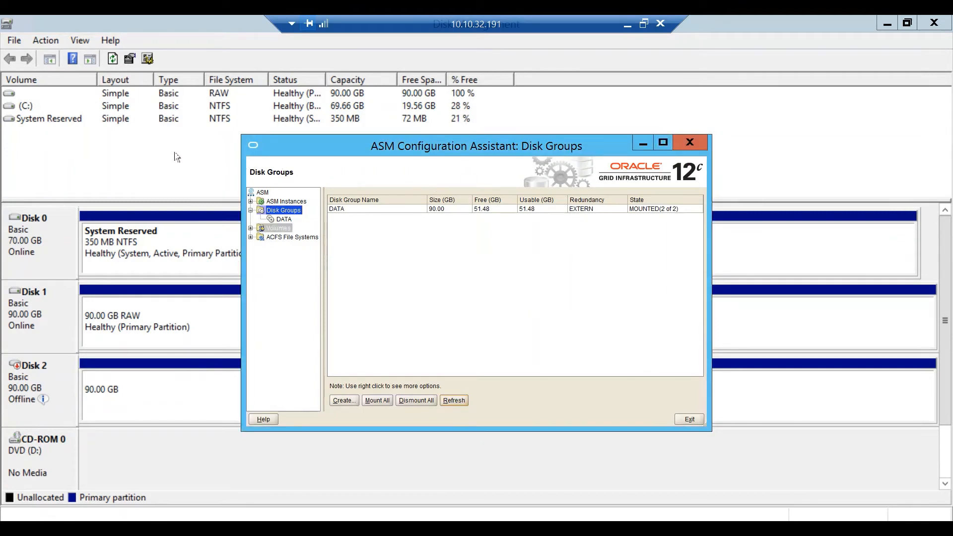
left_click(282, 201)
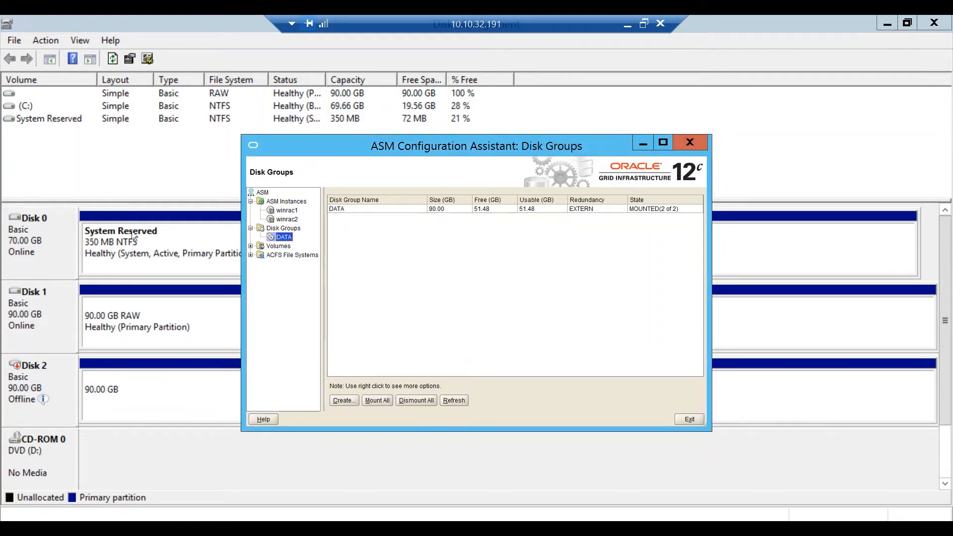
left_click(30, 255)
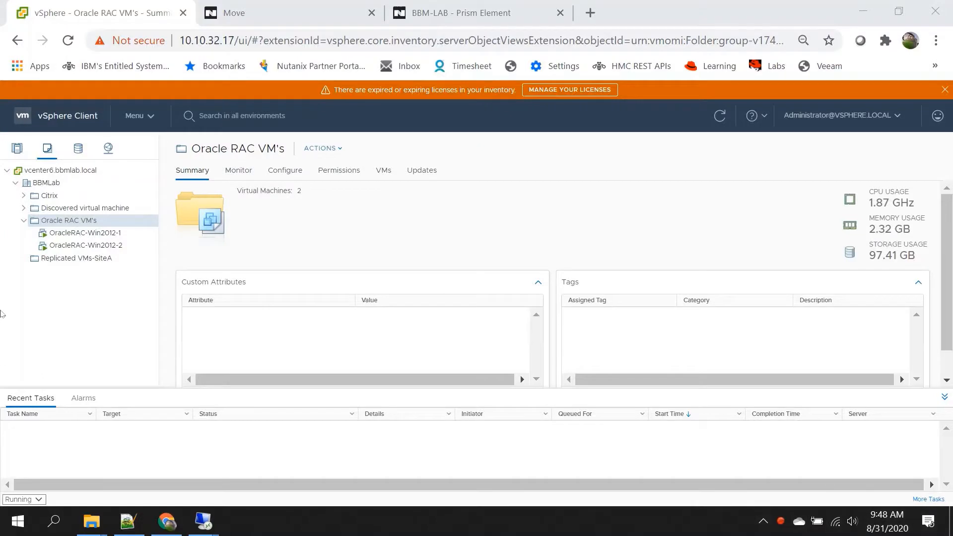
Step: View the OracleRAC-Win2012-1 and OracleRAC-Win2012-2 summaries in vSphere, then go to the BBM-LAB Prism Element dashboard
left_click(58, 234)
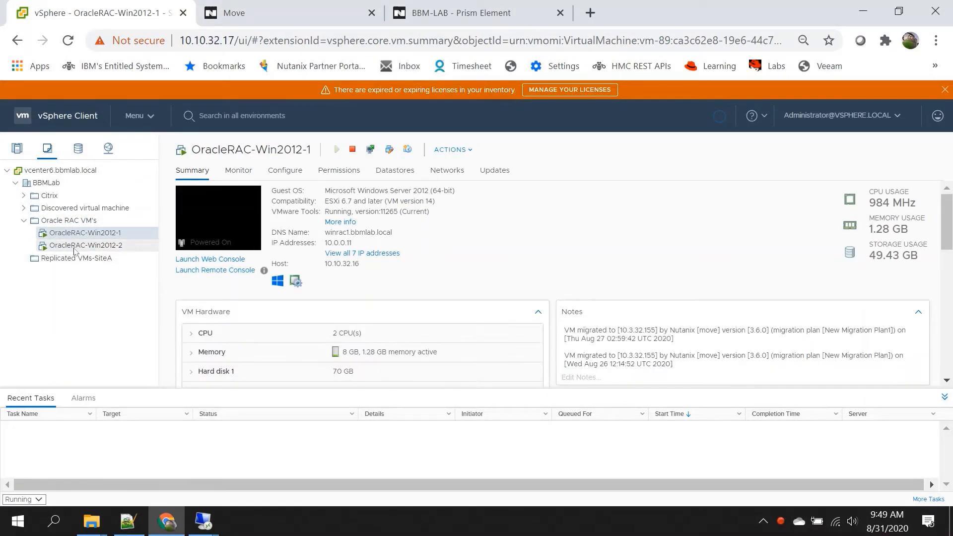
left_click(74, 249)
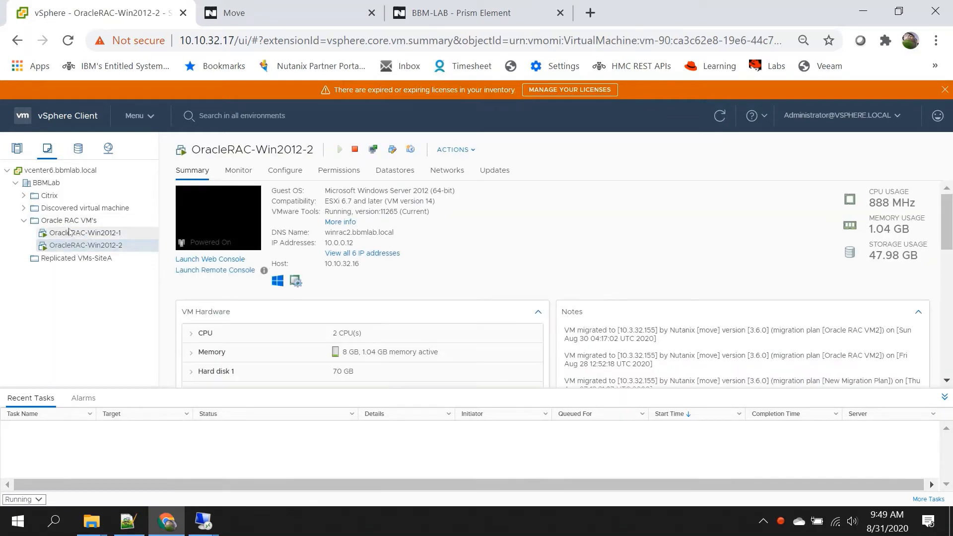
left_click(449, 19)
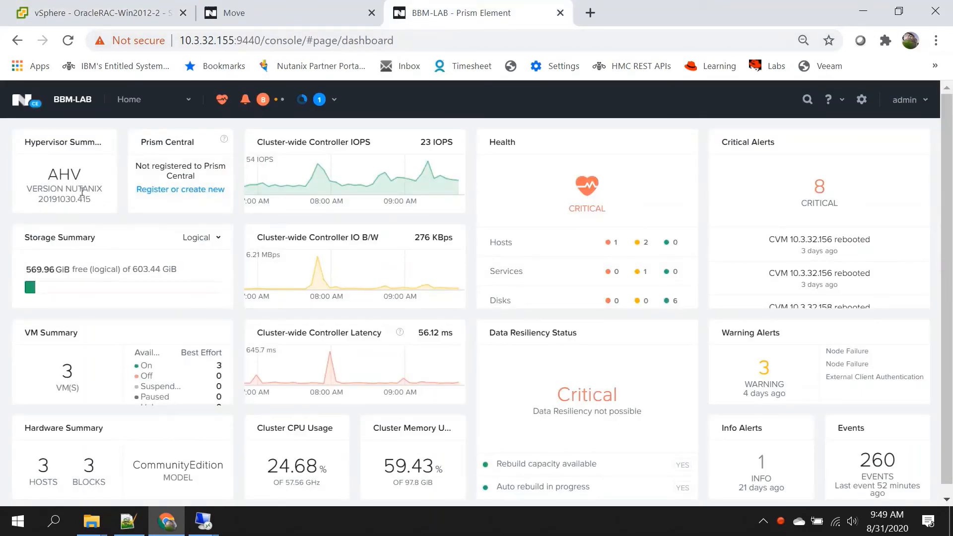
Step: Check Prism's VM list and the Move dashboard, then return to OracleRAC-Win2012-2's vSphere summary
left_click(187, 100)
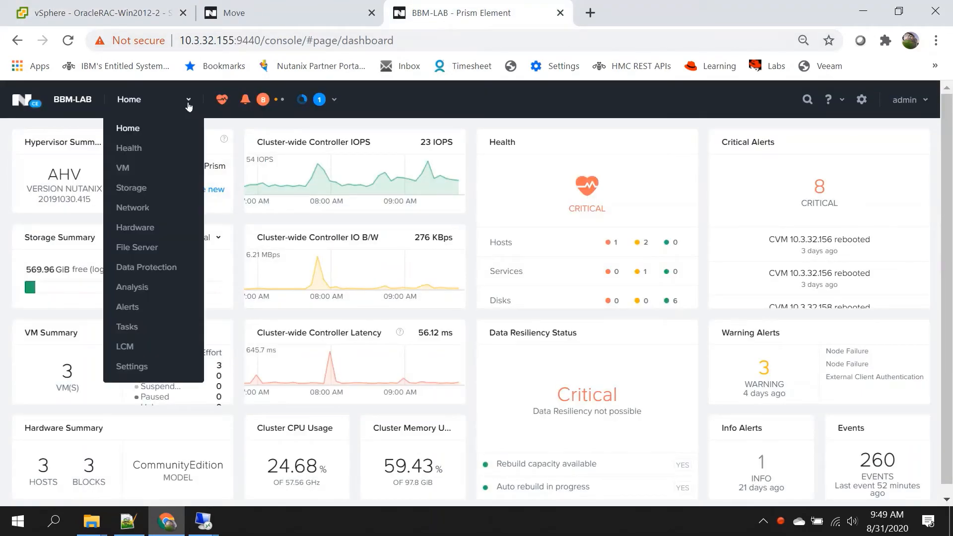
left_click(136, 169)
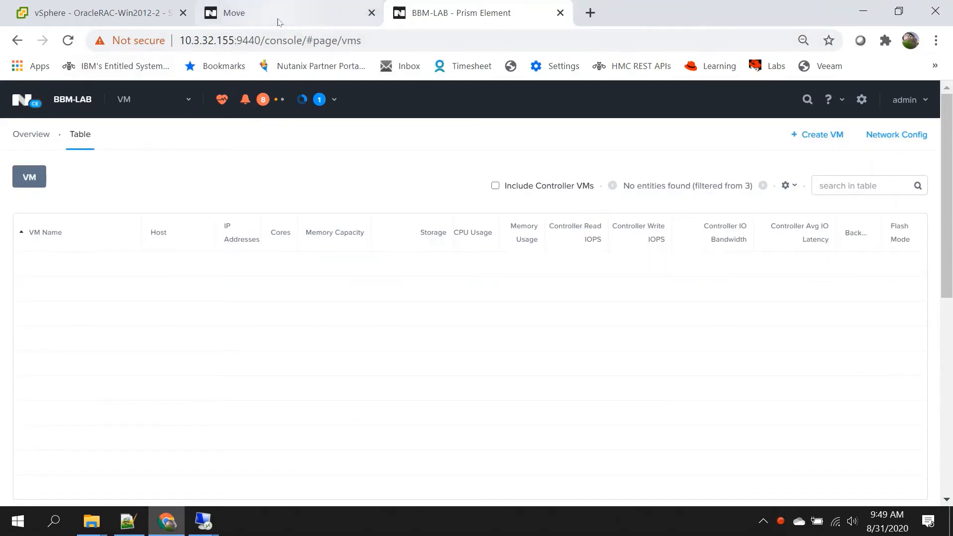
left_click(281, 20)
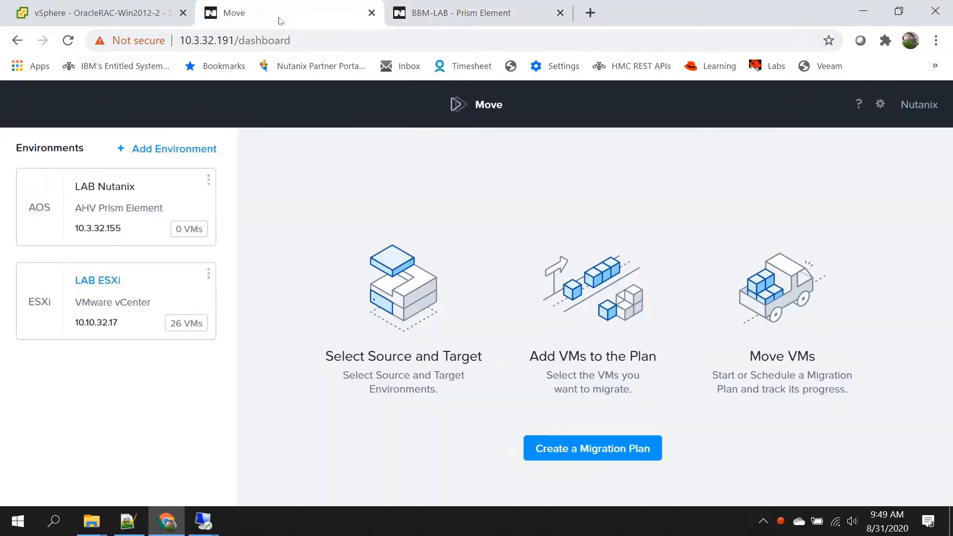
left_click(86, 18)
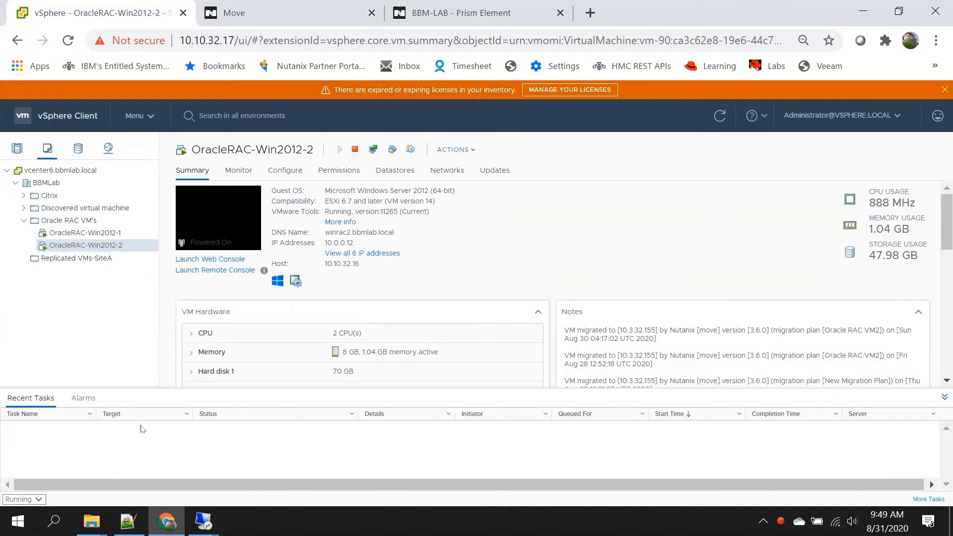
Step: On RAC Node 1, open Command Prompt as administrator
mouse_move(204, 521)
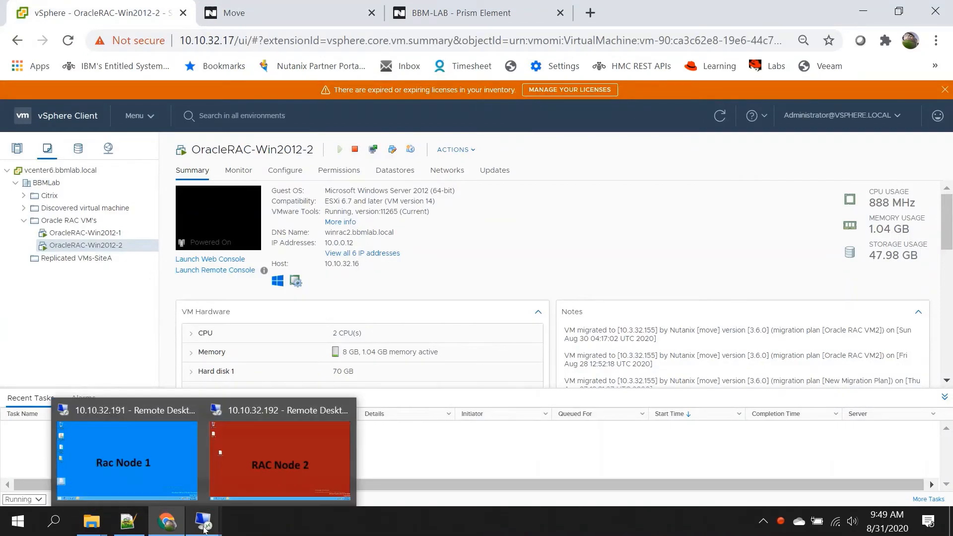
left_click(158, 469)
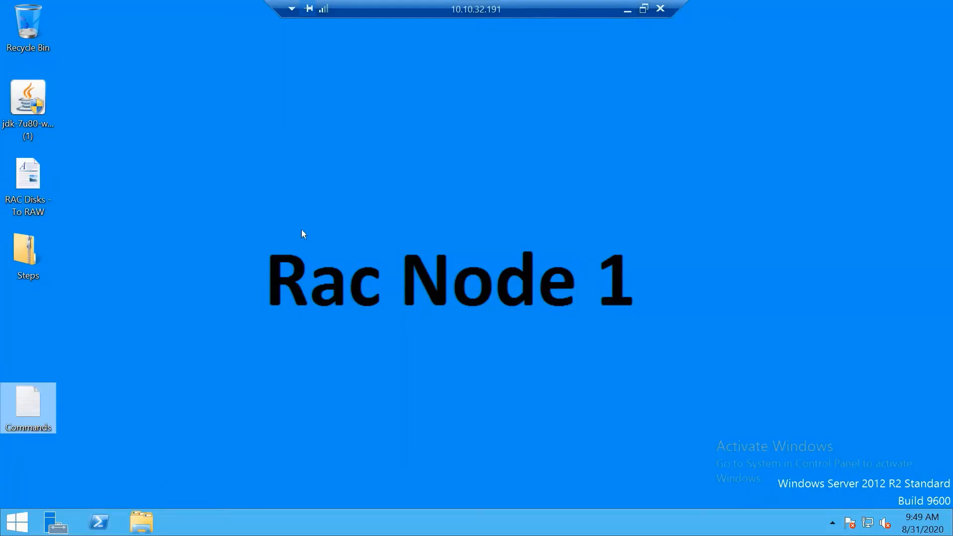
left_click(25, 525)
left_click(906, 57)
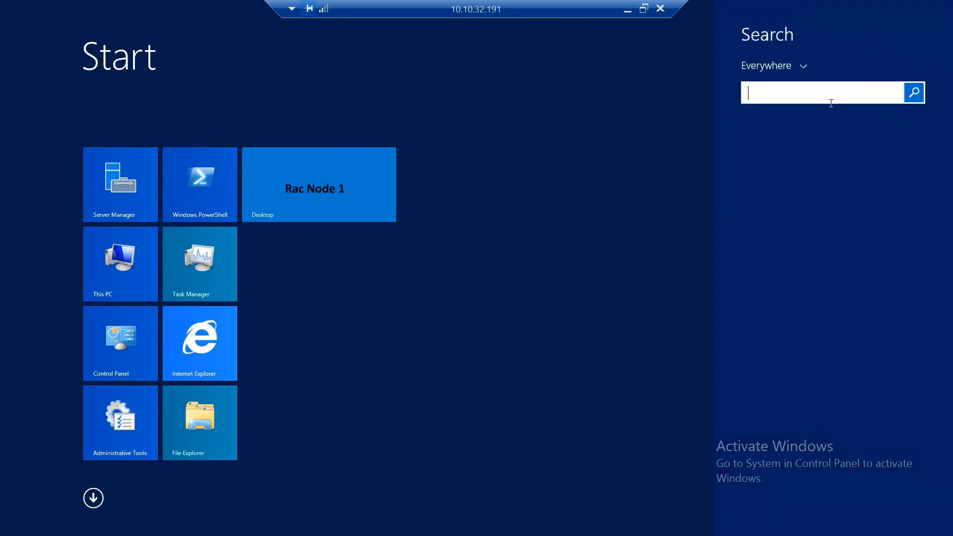
type("cmd")
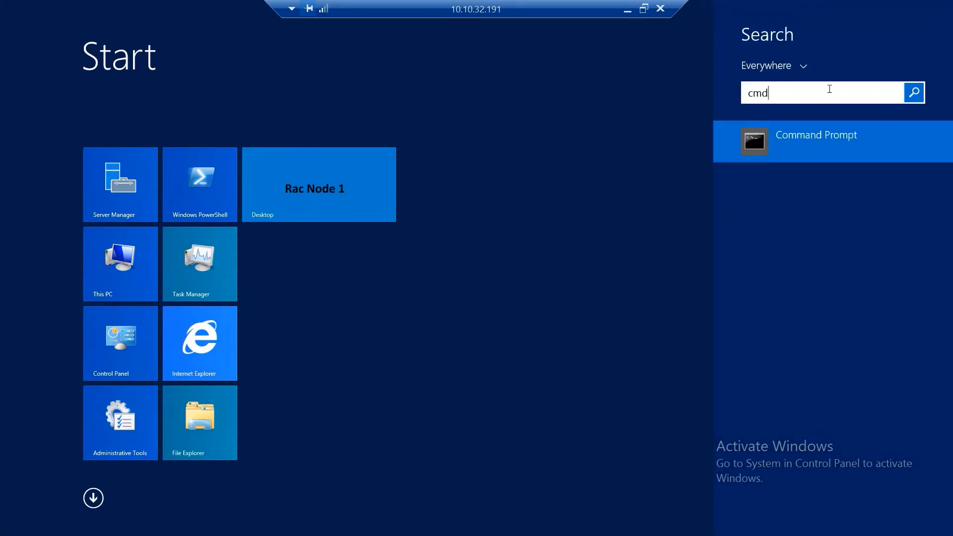
right_click(812, 135)
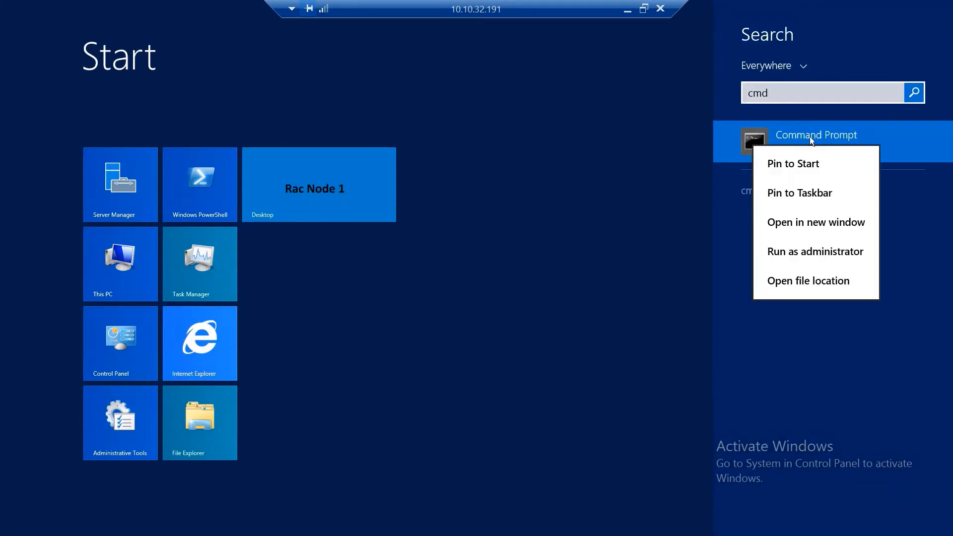
left_click(808, 256)
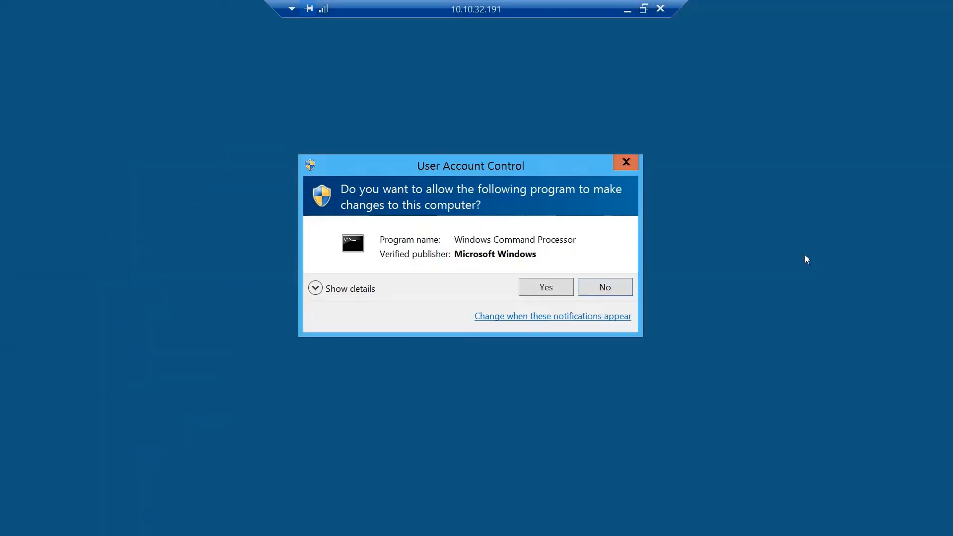
left_click(531, 292)
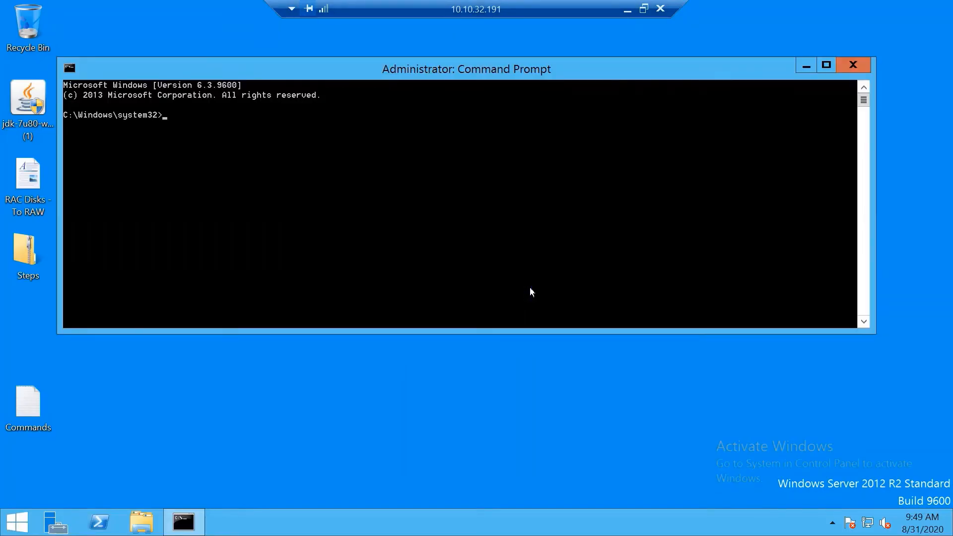
Step: Run crs_stat and scroll through the cluster resource status for winrac1 and winrac2
type("crs_stat")
key("Return")
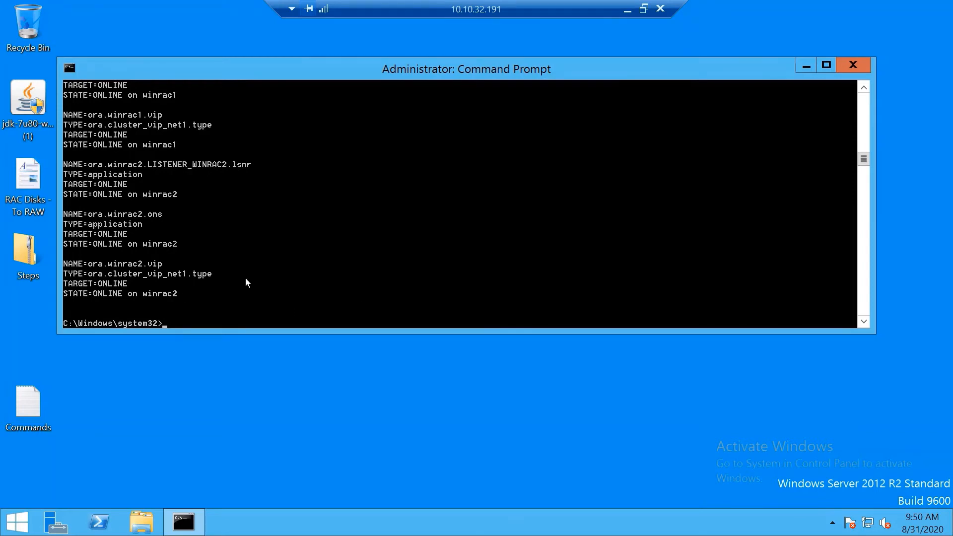
scroll(245, 283, "up", 3)
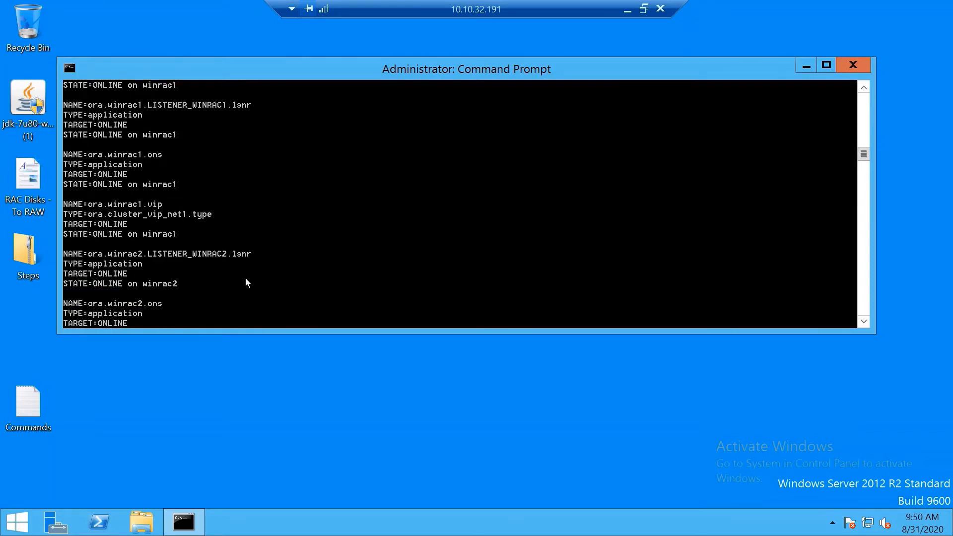
scroll(246, 283, "up", 1)
scroll(247, 283, "up", 3)
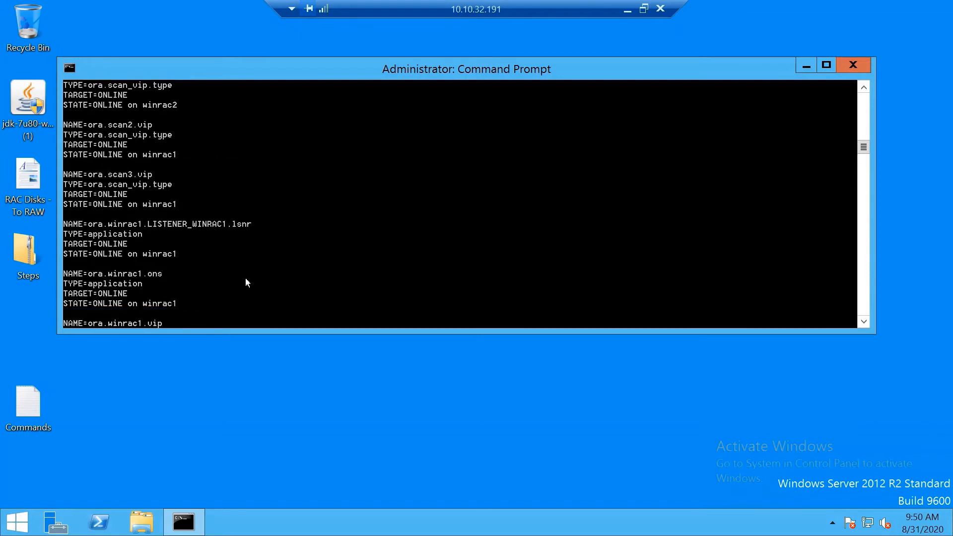
scroll(245, 278, "up", 3)
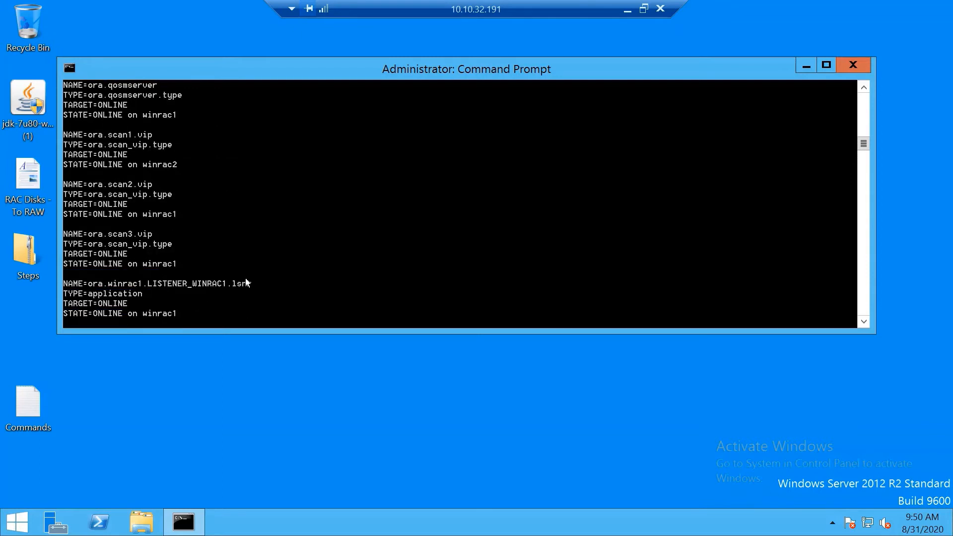
scroll(245, 279, "up", 1)
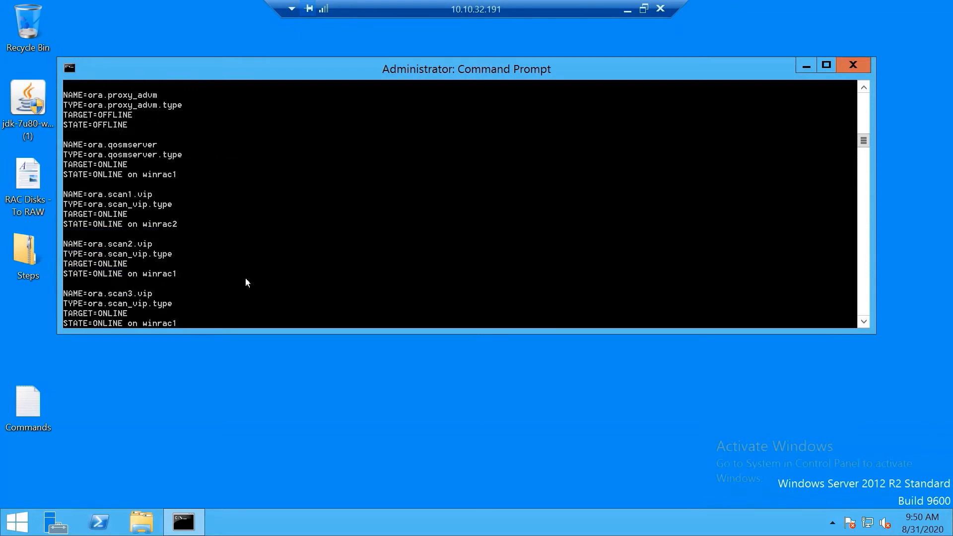
scroll(245, 283, "up", 1)
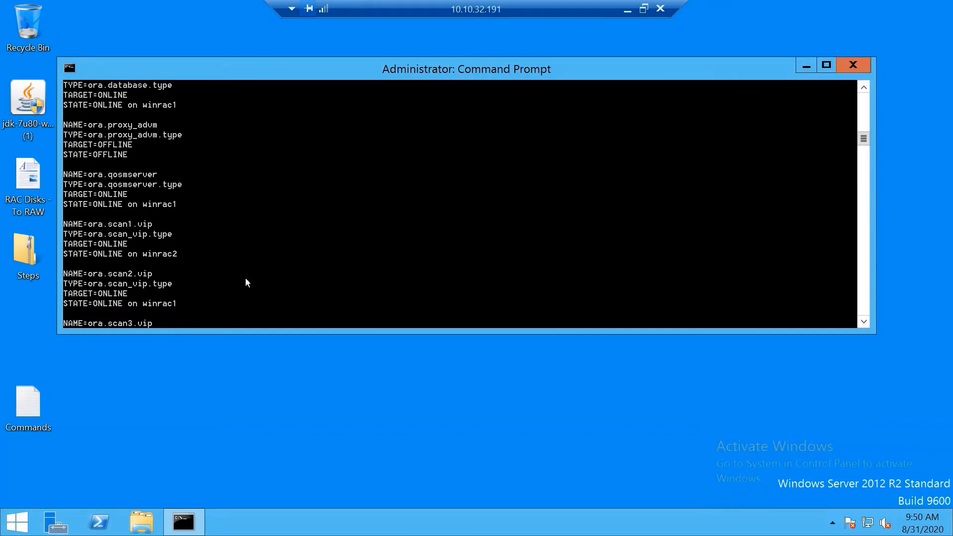
scroll(246, 283, "up", 1)
scroll(246, 283, "up", 2)
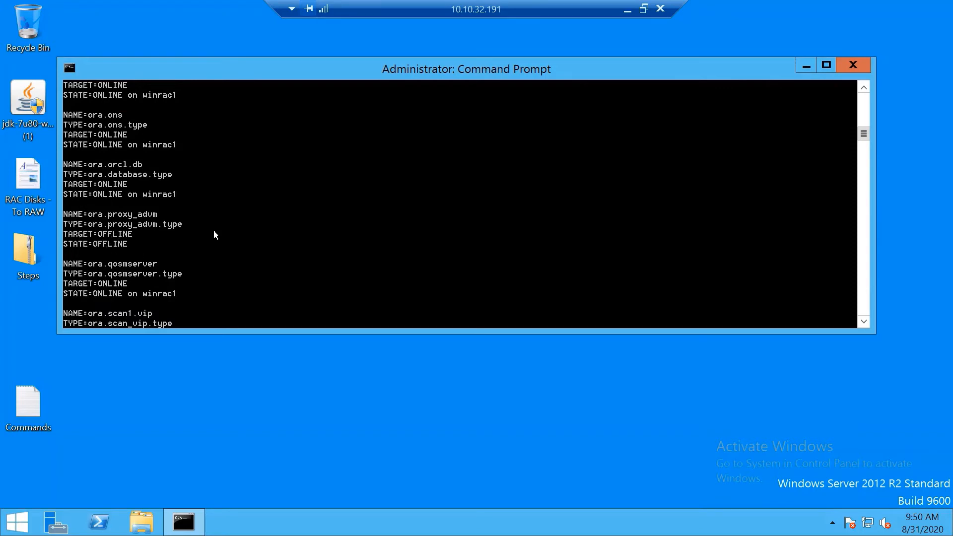
scroll(214, 234, "up", 2)
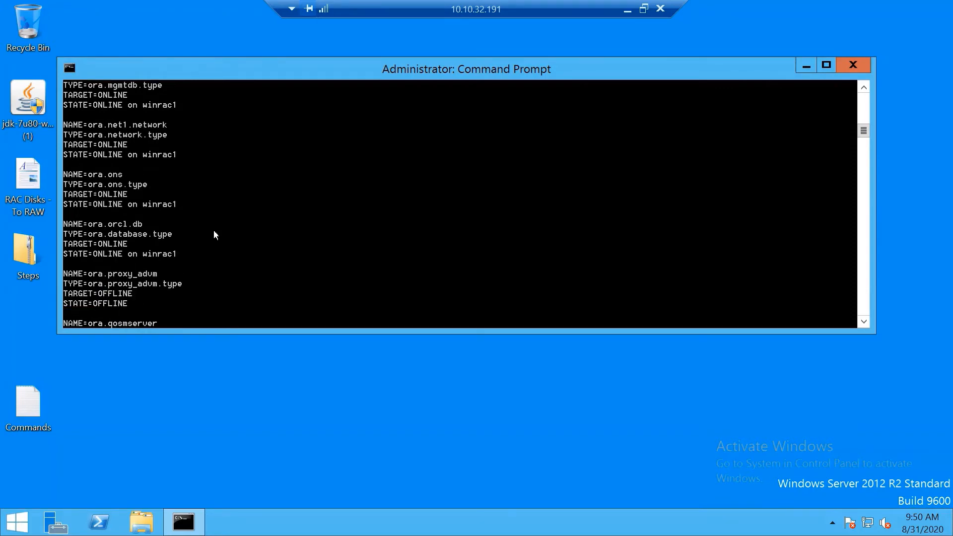
scroll(214, 234, "up", 1)
scroll(215, 234, "up", 3)
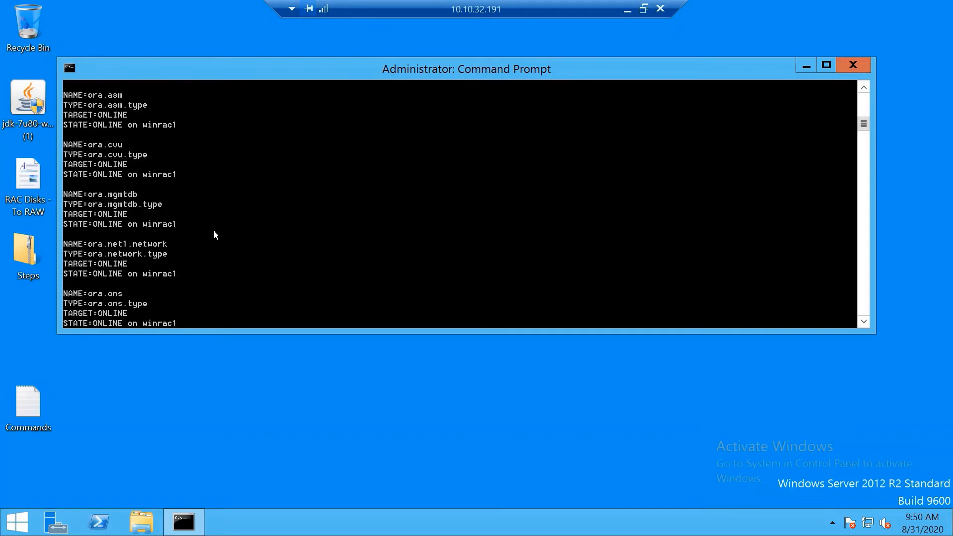
scroll(215, 235, "up", 1)
scroll(215, 235, "up", 3)
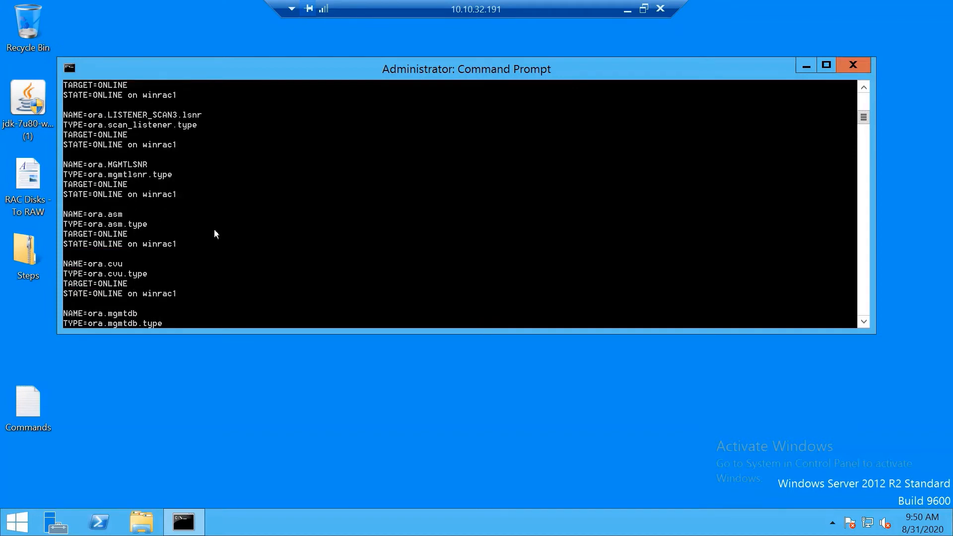
scroll(215, 234, "up", 1)
scroll(215, 235, "up", 1)
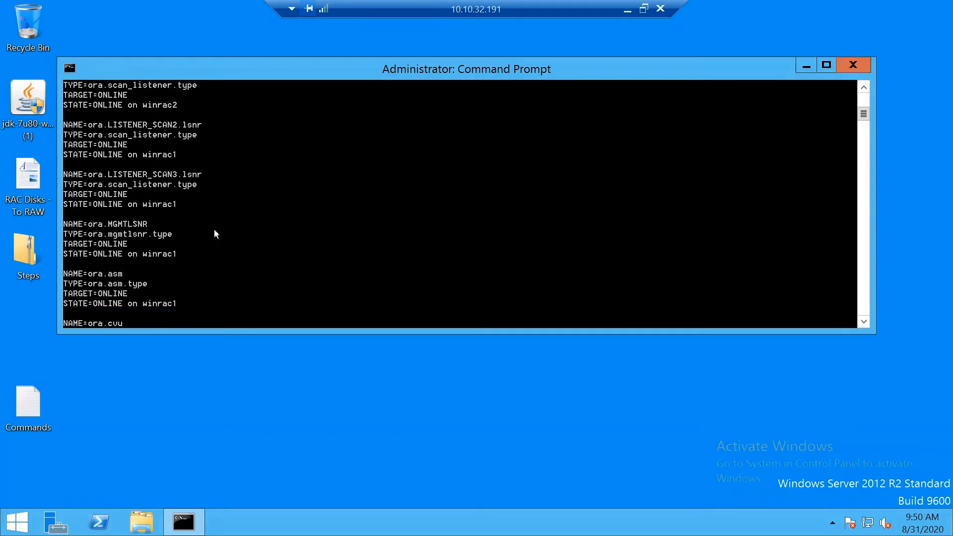
scroll(214, 235, "up", 1)
scroll(215, 234, "up", 2)
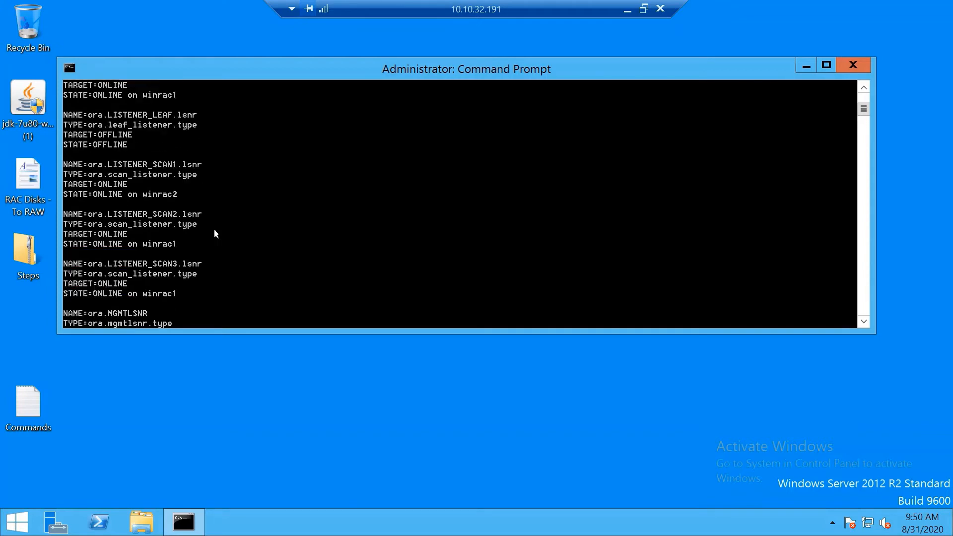
scroll(215, 233, "up", 1)
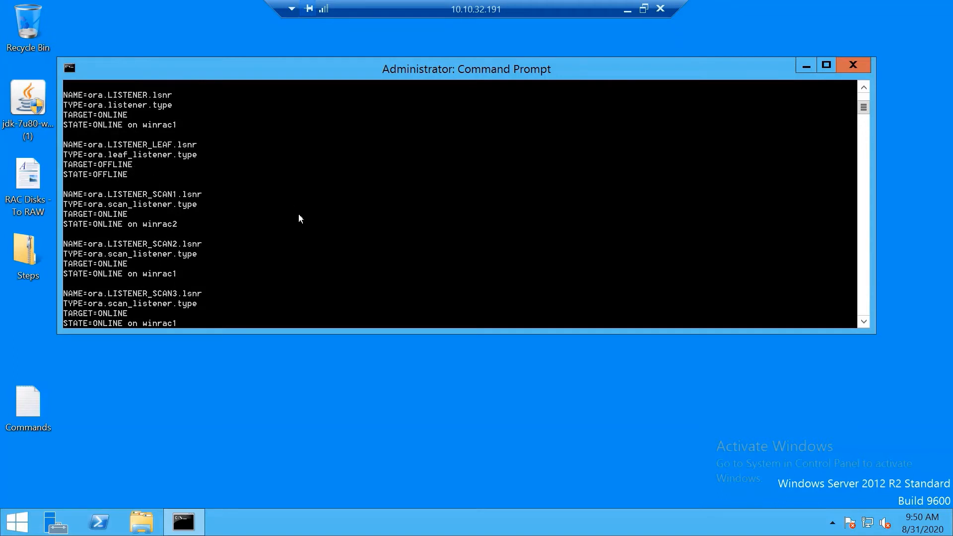
scroll(300, 216, "up", 2)
scroll(321, 224, "up", 1)
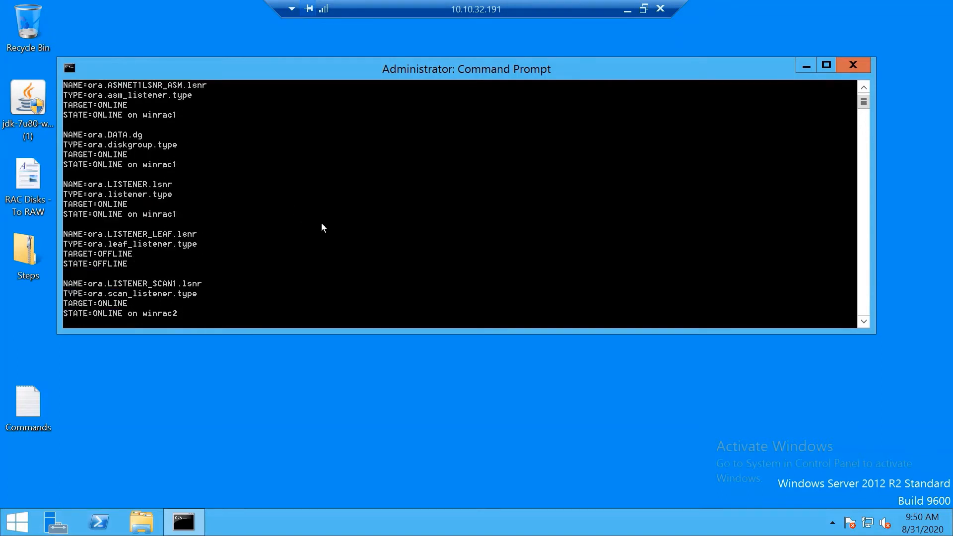
scroll(325, 224, "up", 2)
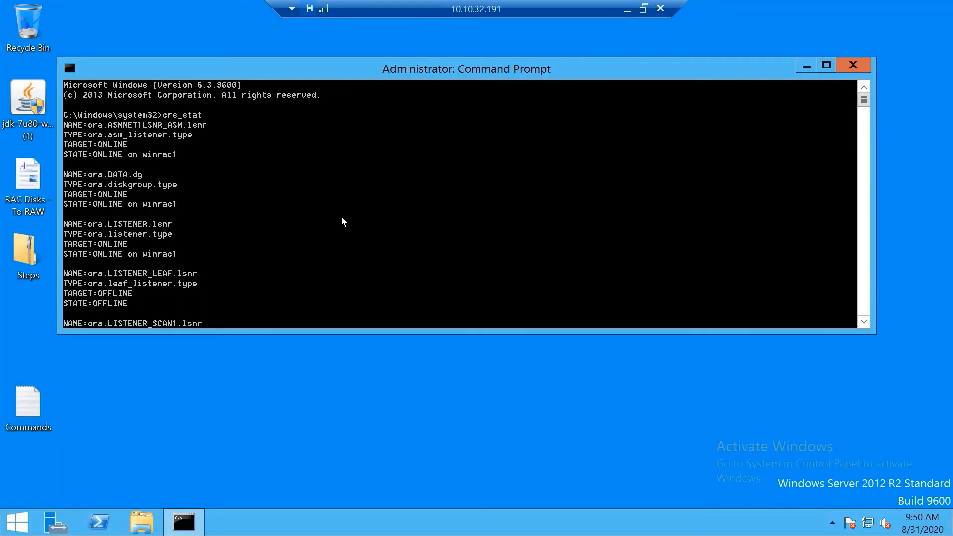
scroll(342, 217, "down", 20)
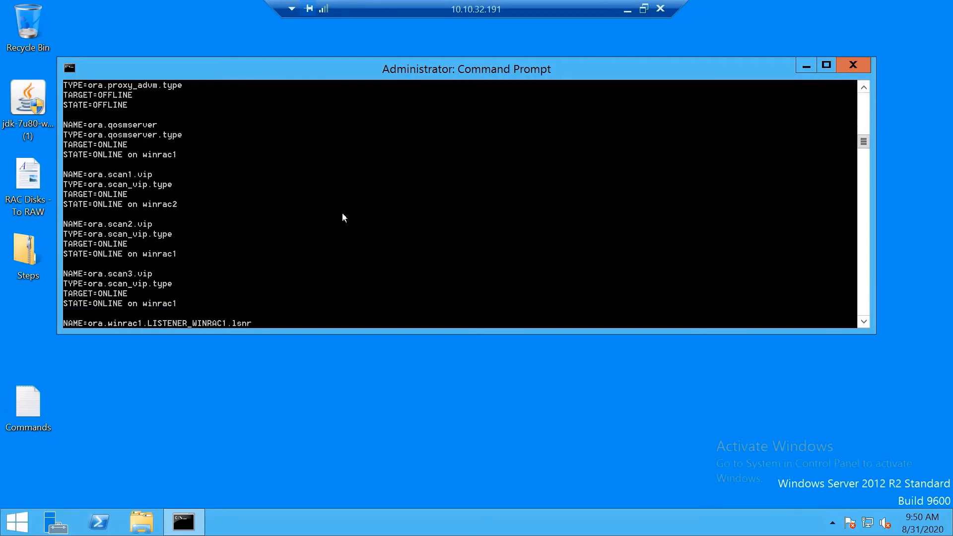
scroll(342, 217, "down", 12)
scroll(342, 217, "up", 1)
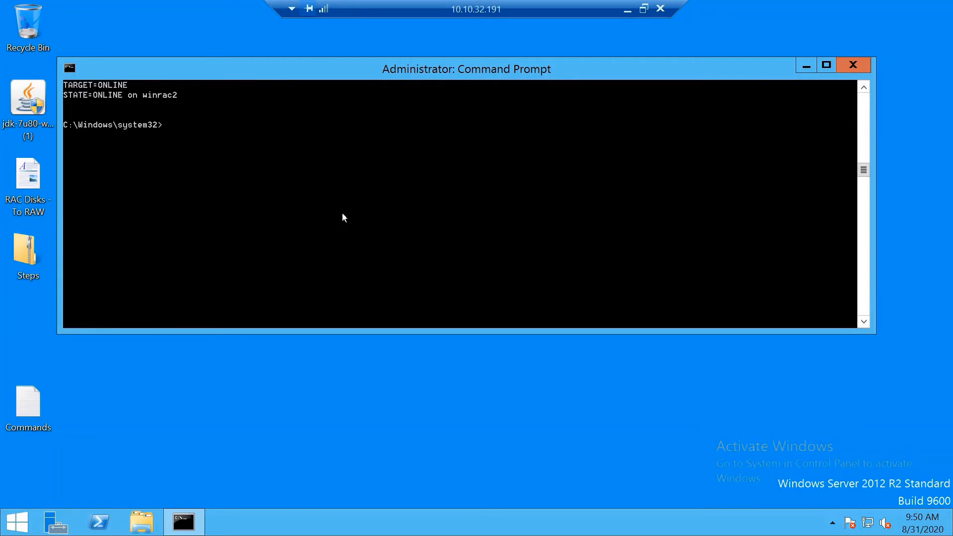
scroll(342, 218, "up", 5)
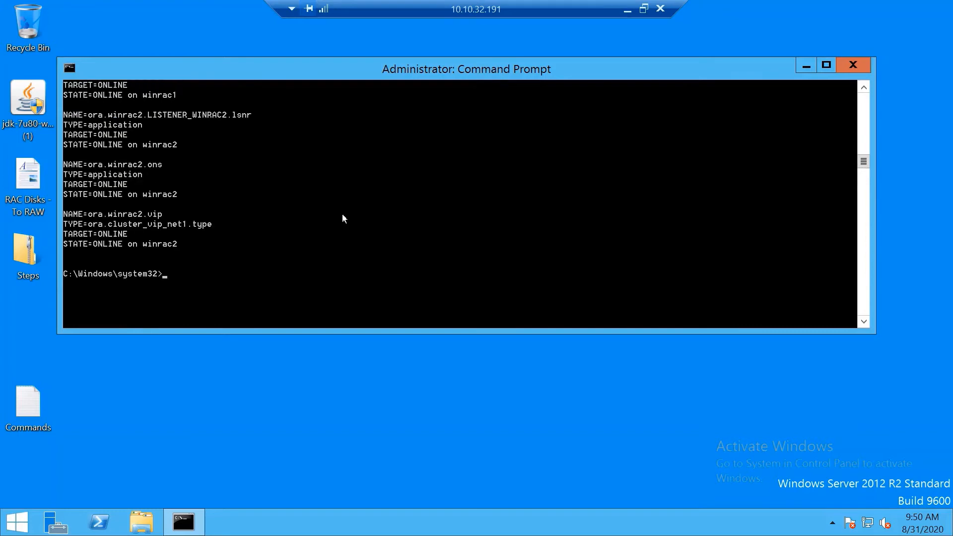
type("asmca")
key("Return")
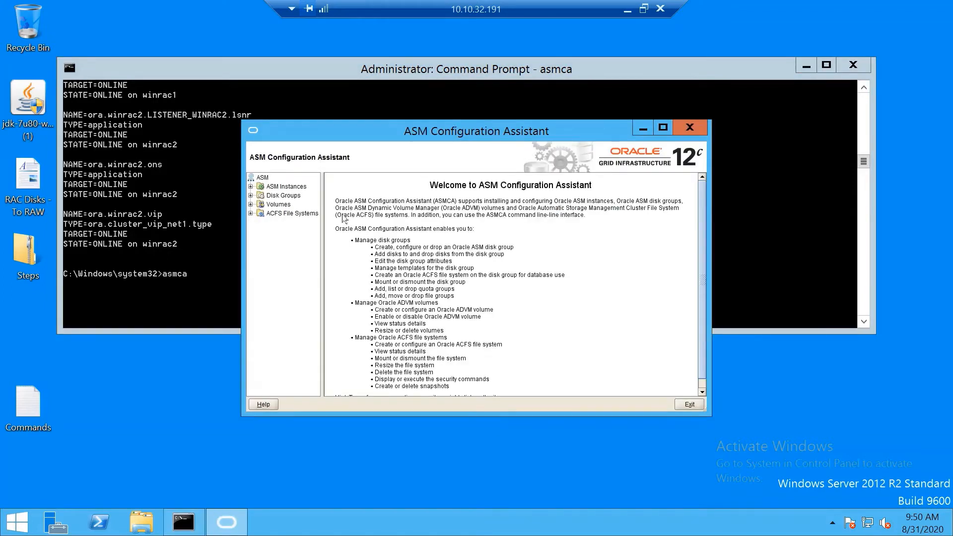
left_click(277, 187)
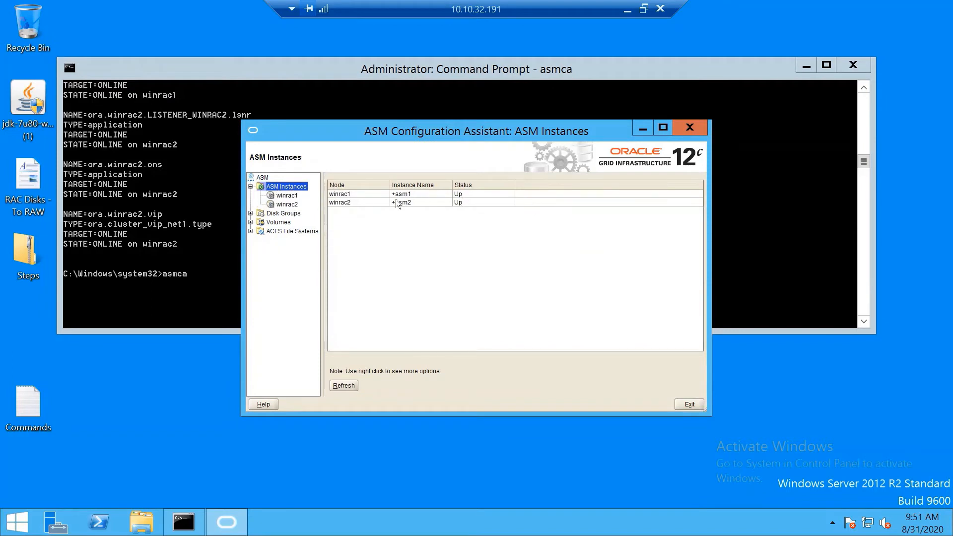
left_click(283, 215)
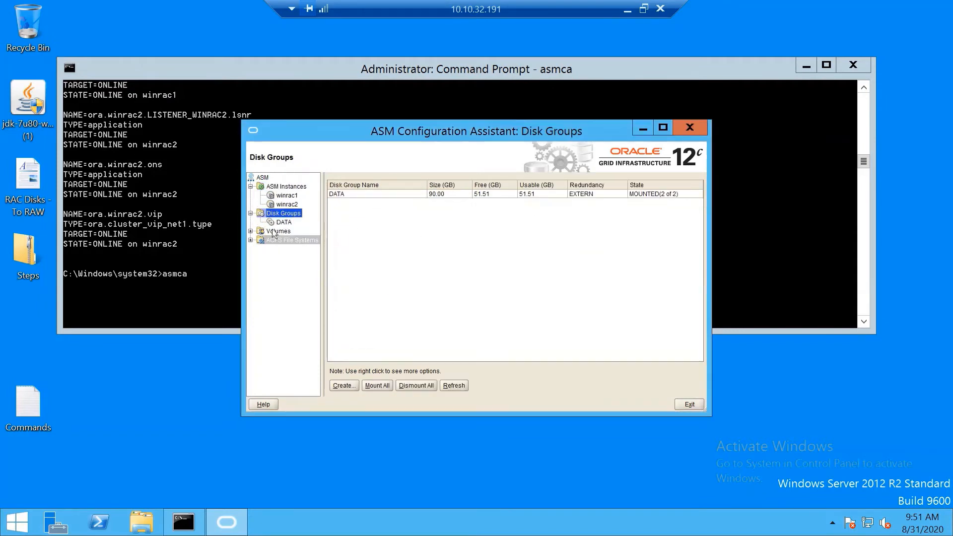
left_click(284, 223)
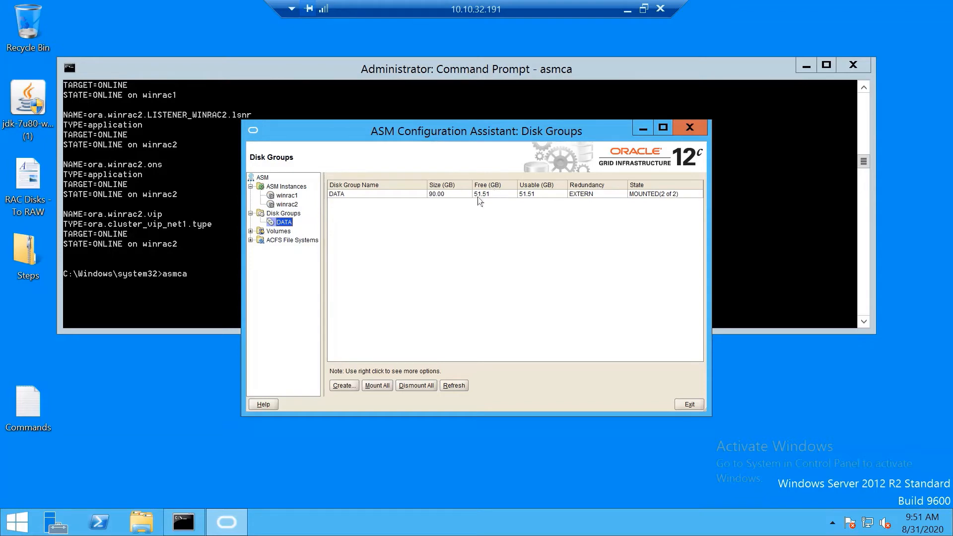
left_click(690, 405)
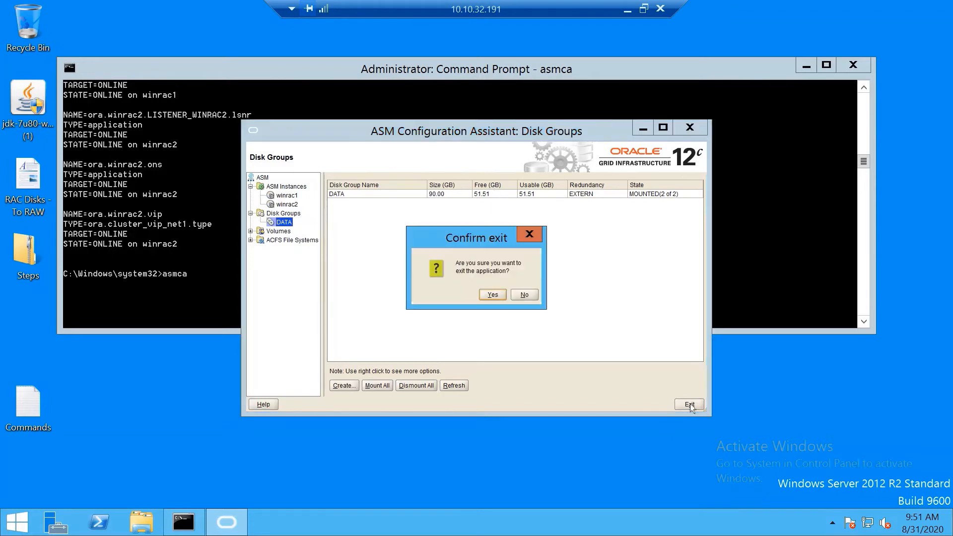
left_click(492, 297)
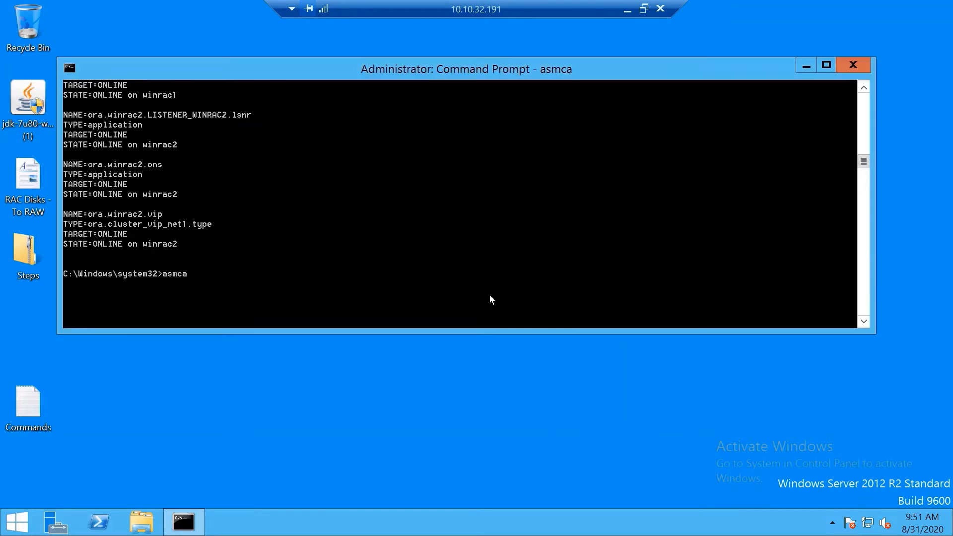
Step: On RAC Node 2, open an elevated Command Prompt and move it to the right
left_click(628, 11)
mouse_move(203, 521)
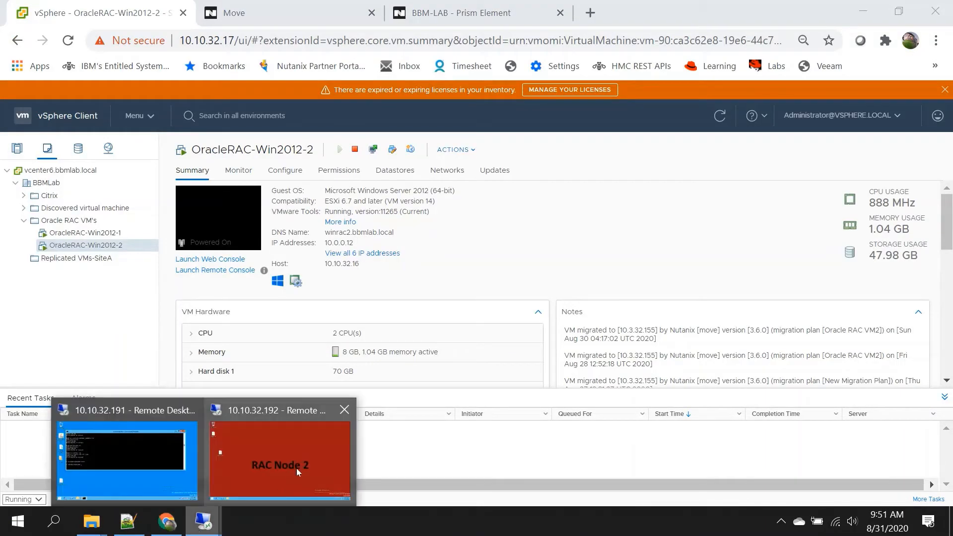
left_click(297, 468)
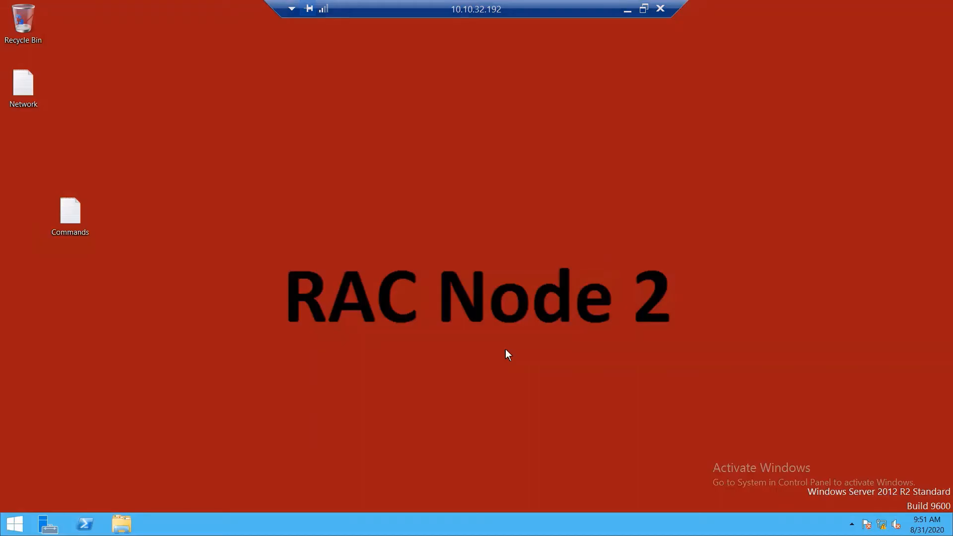
left_click(14, 524)
left_click(907, 55)
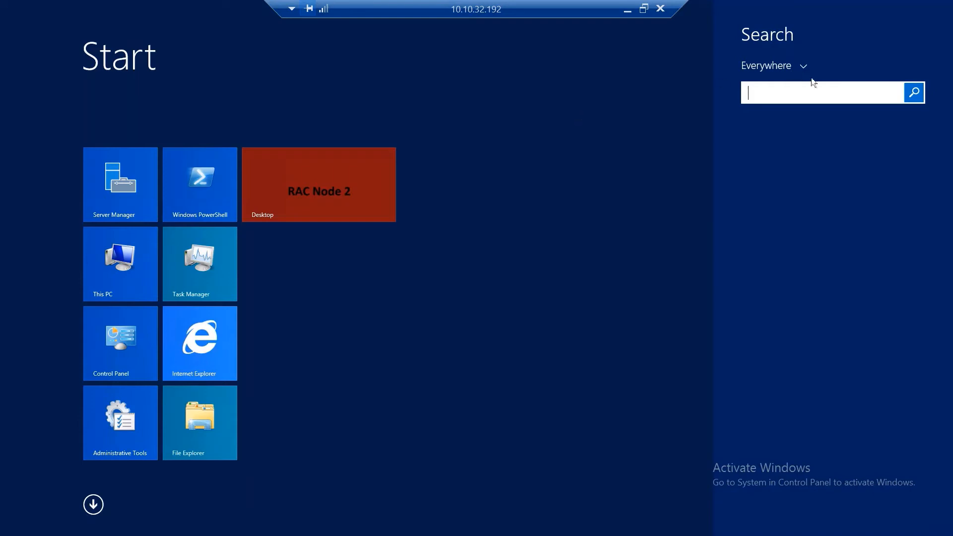
type("cmd")
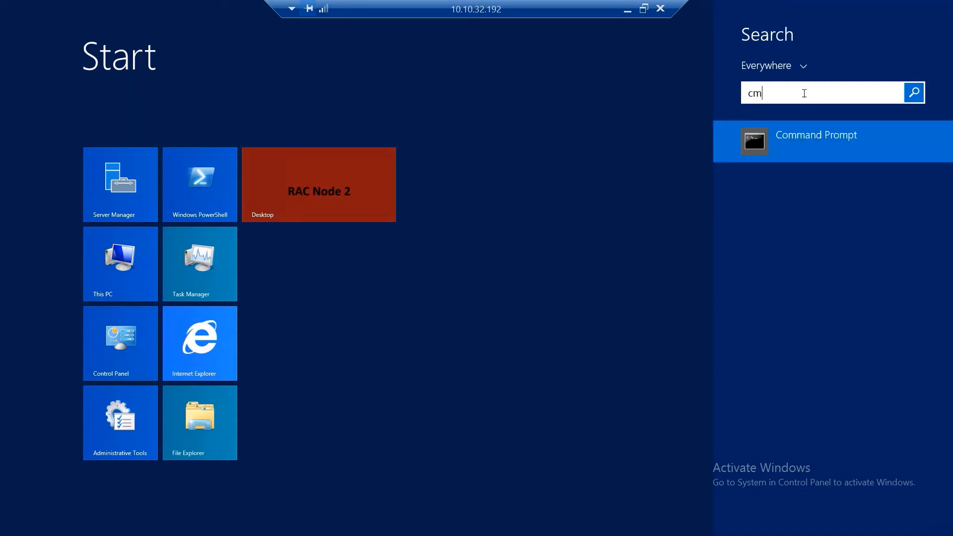
right_click(825, 144)
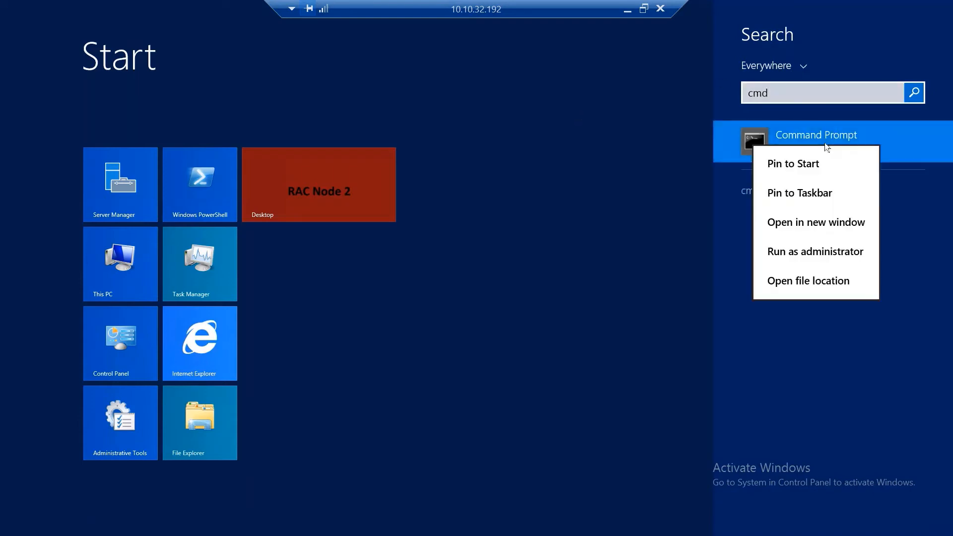
left_click(820, 252)
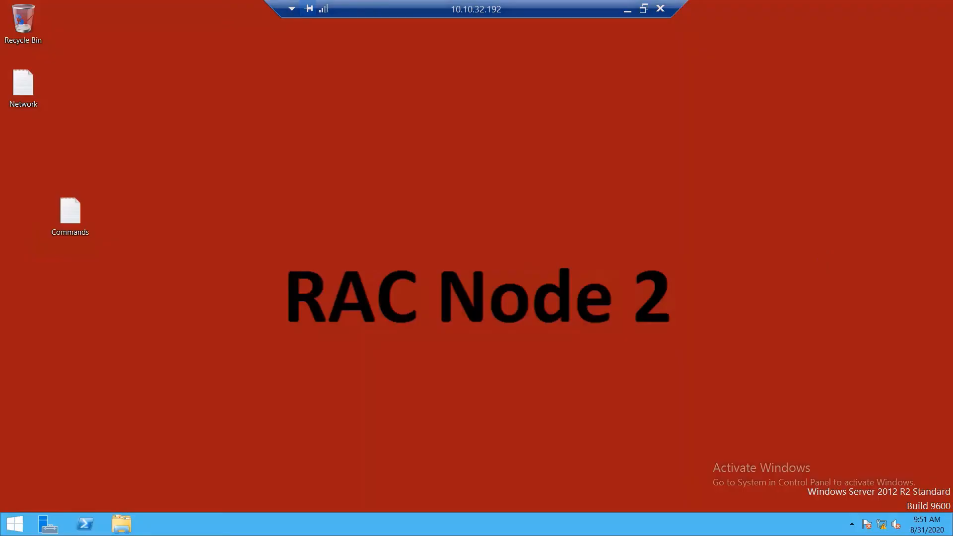
left_click(546, 281)
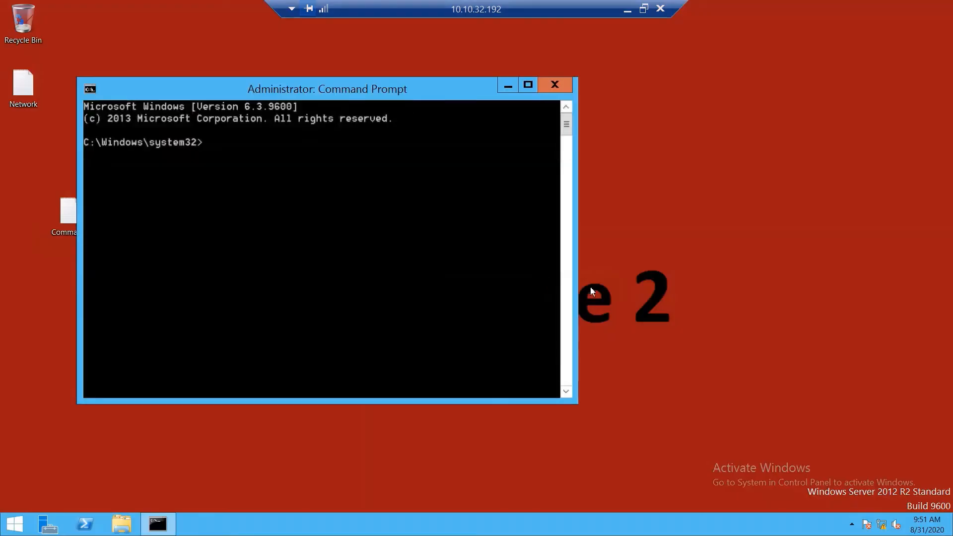
left_click_drag(300, 90, 523, 95)
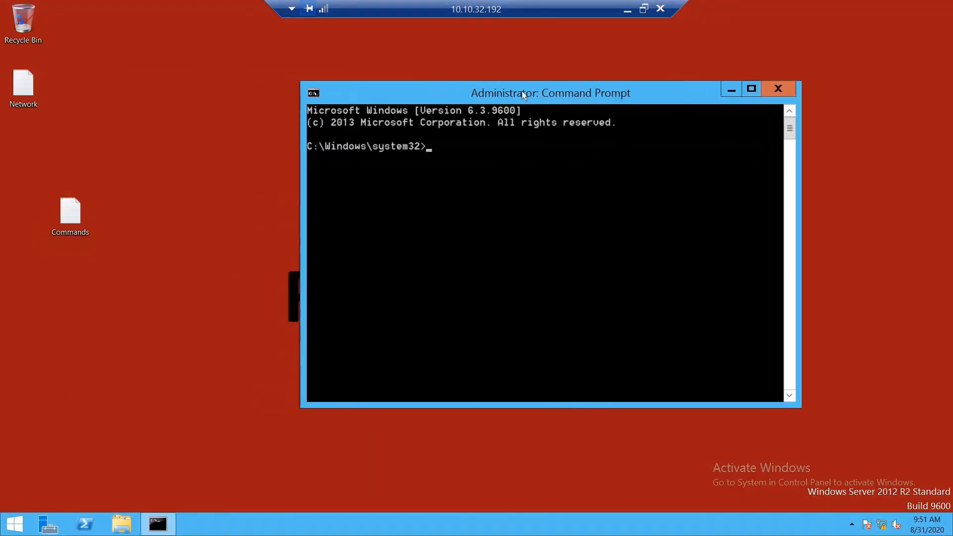
Step: Copy 'oifcfg getif' from Commands.txt and run it in the Command Prompt
double_click(71, 213)
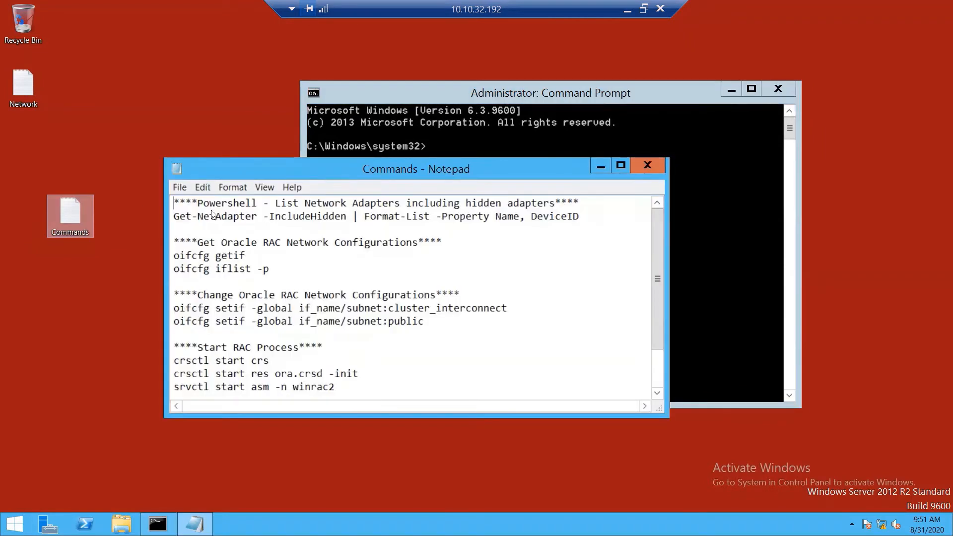
left_click_drag(174, 256, 258, 255)
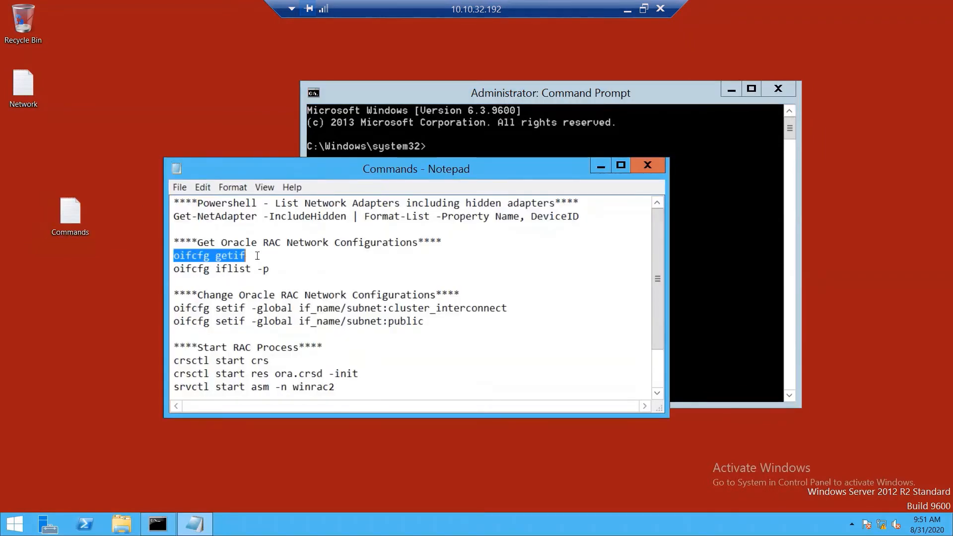
left_click_drag(197, 243, 418, 242)
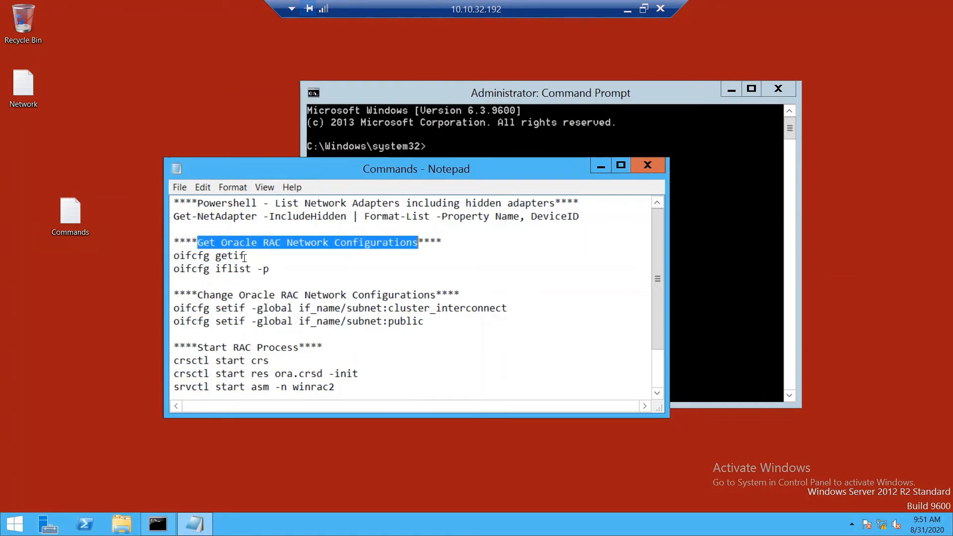
left_click_drag(247, 256, 171, 258)
key("super+c")
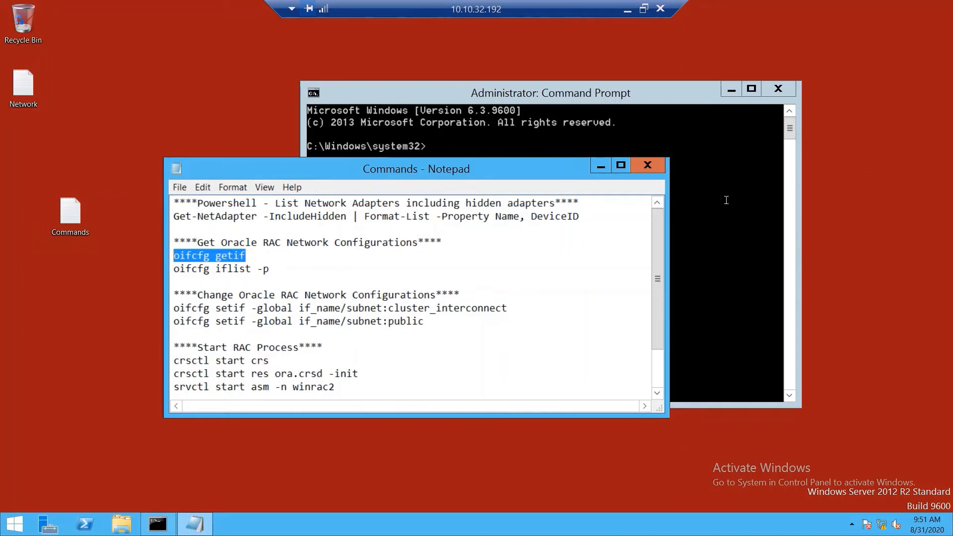
left_click(458, 142)
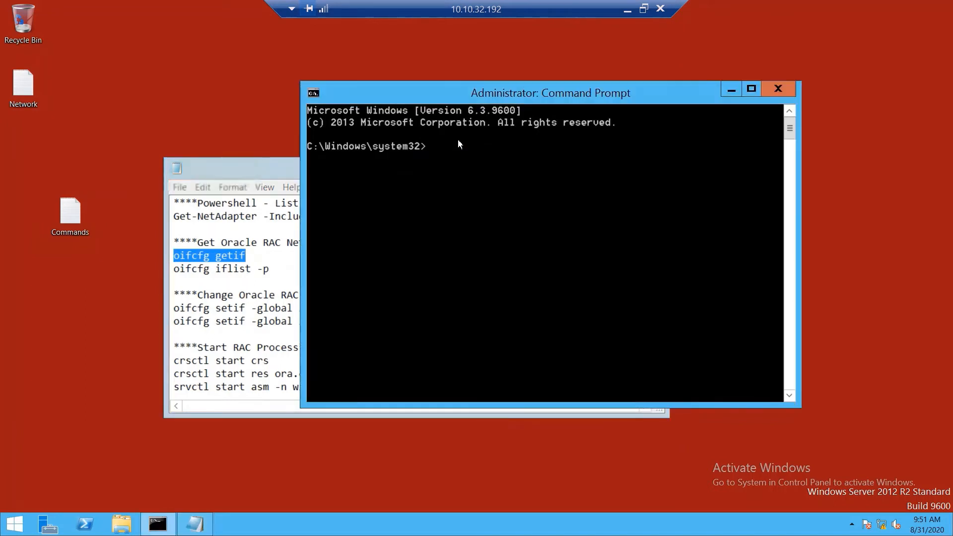
right_click(459, 141)
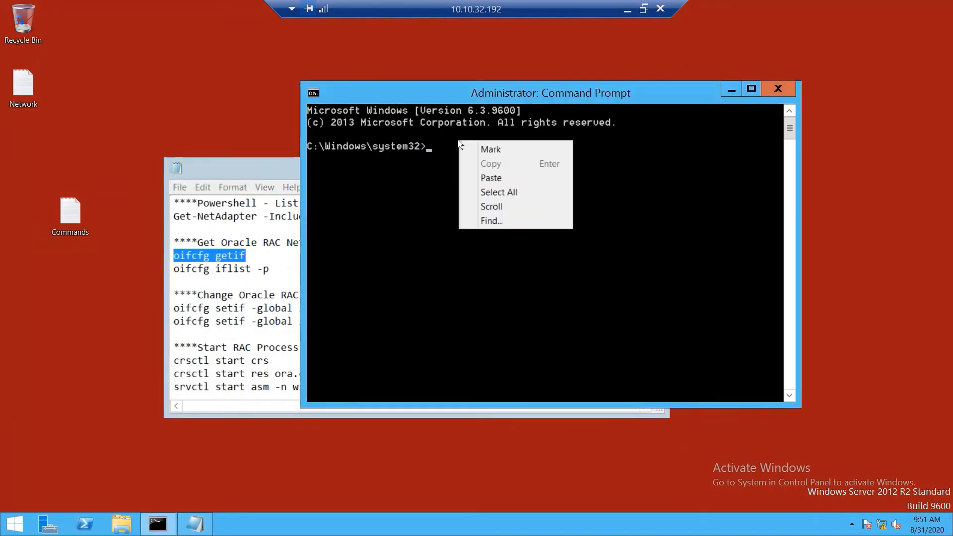
left_click(490, 178)
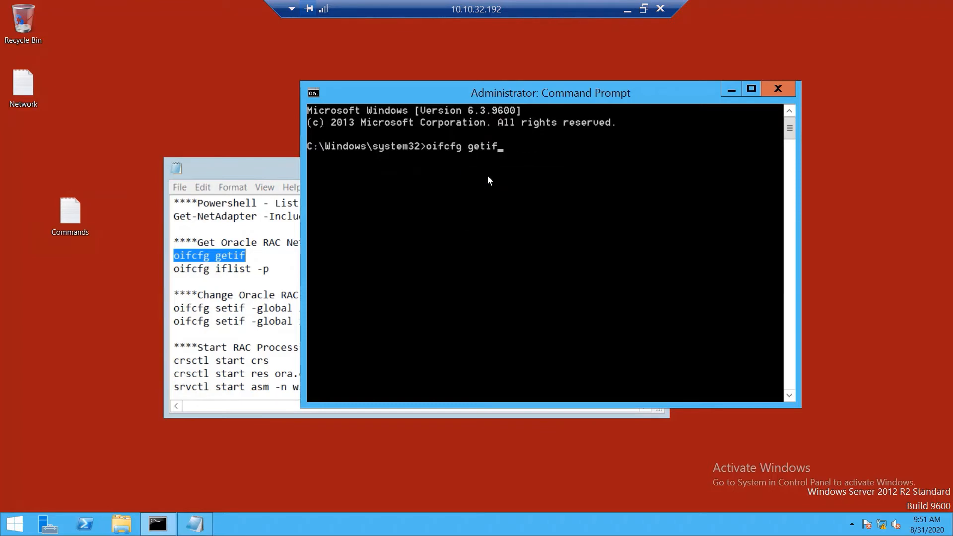
key("Return")
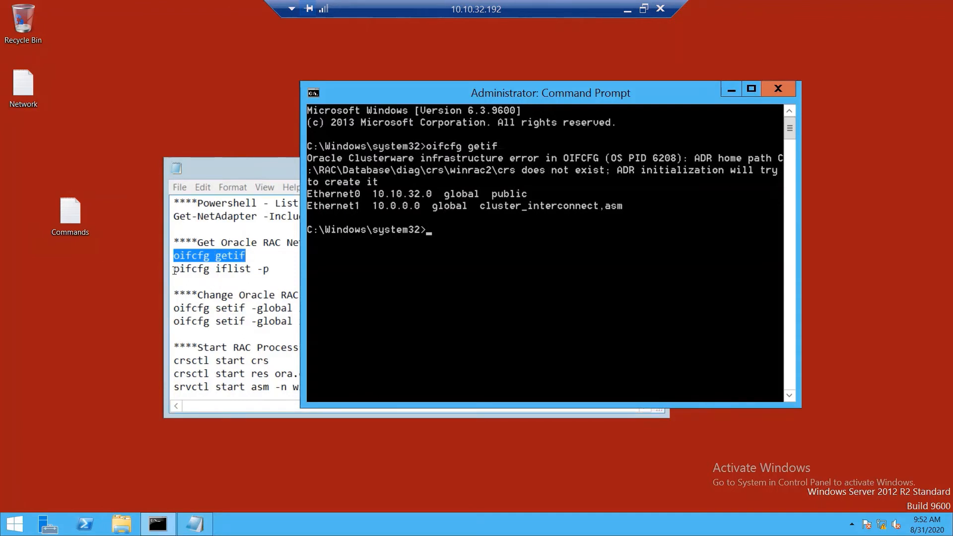
Step: Run 'oifcfg iflist -p', showing Ethernet0 10.10.32.0 public and Ethernet1 10.0.0.0 private
left_click_drag(174, 268, 274, 269)
key("super+c")
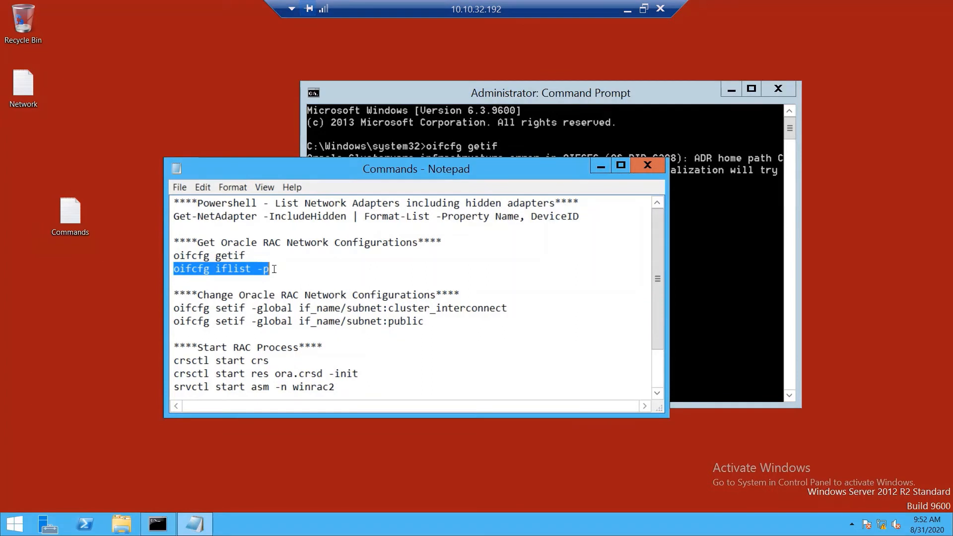
left_click(597, 253)
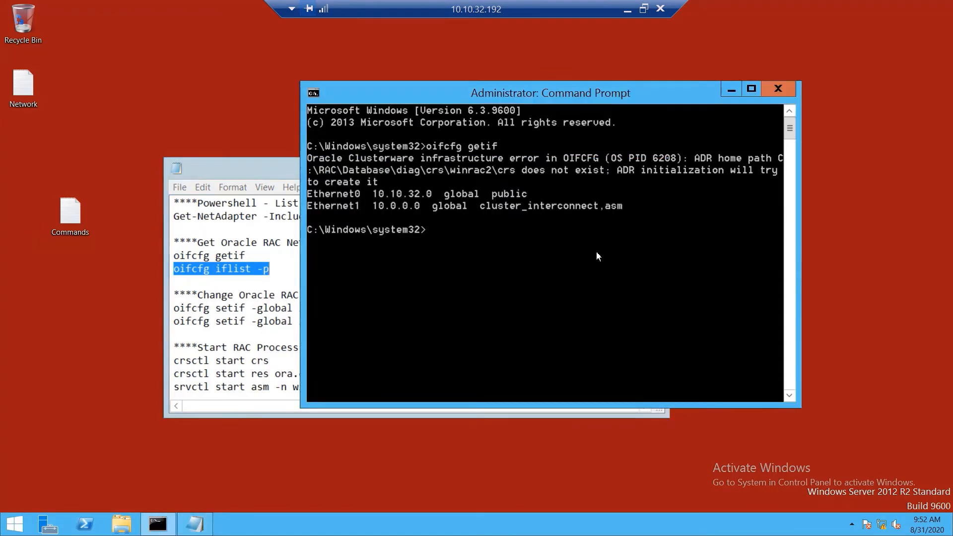
right_click(538, 262)
left_click(578, 296)
key("Return")
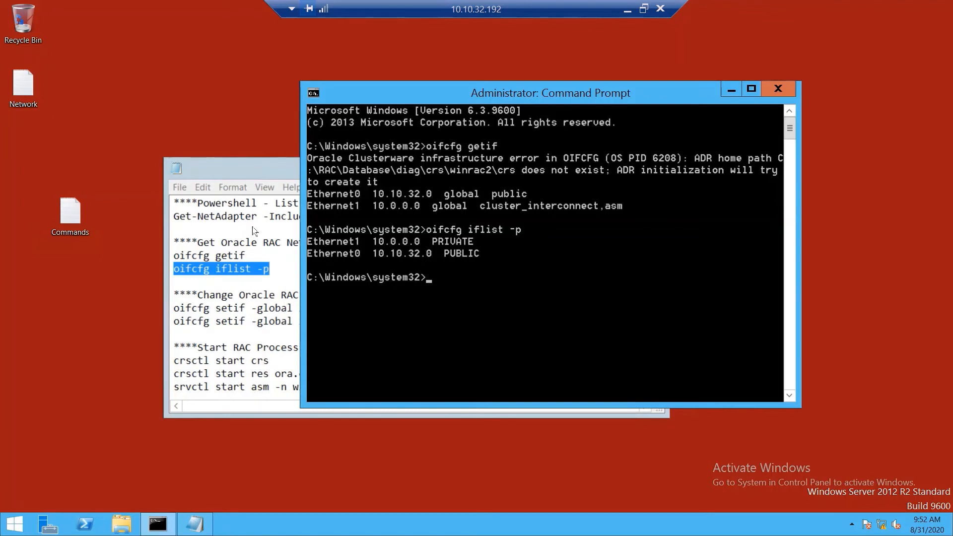
Step: Copy the Get-NetAdapter command from the Commands notes and start PowerShell in the console
left_click(186, 204)
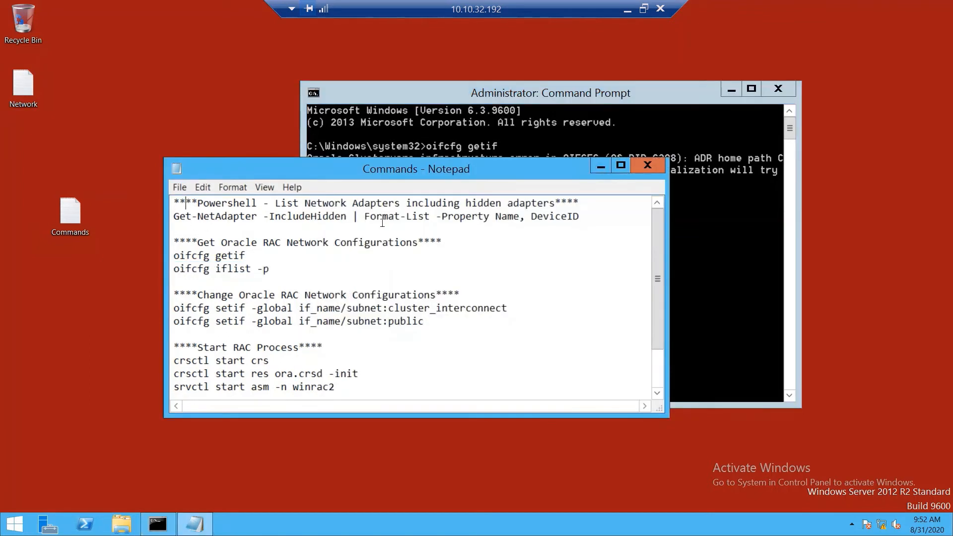
left_click_drag(586, 219, 163, 214)
key("super+c")
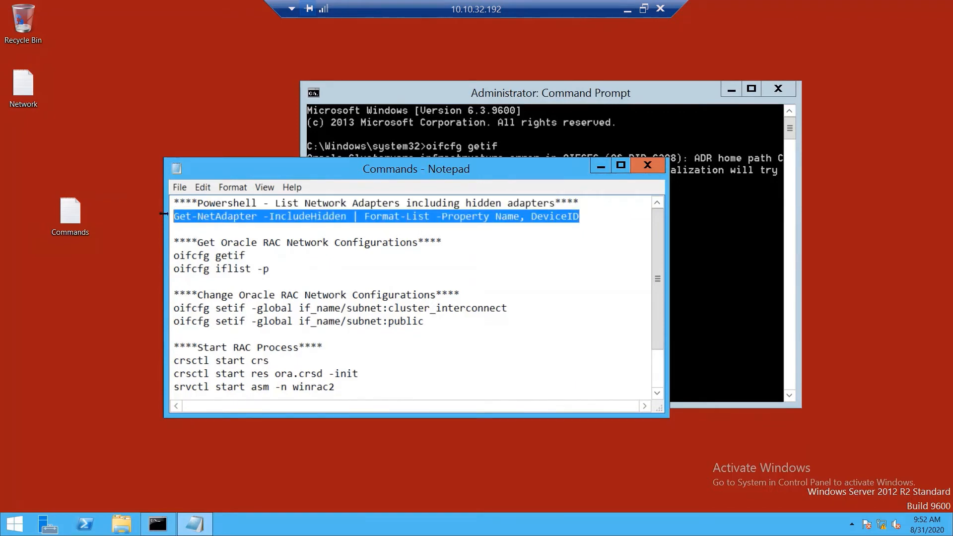
left_click(720, 268)
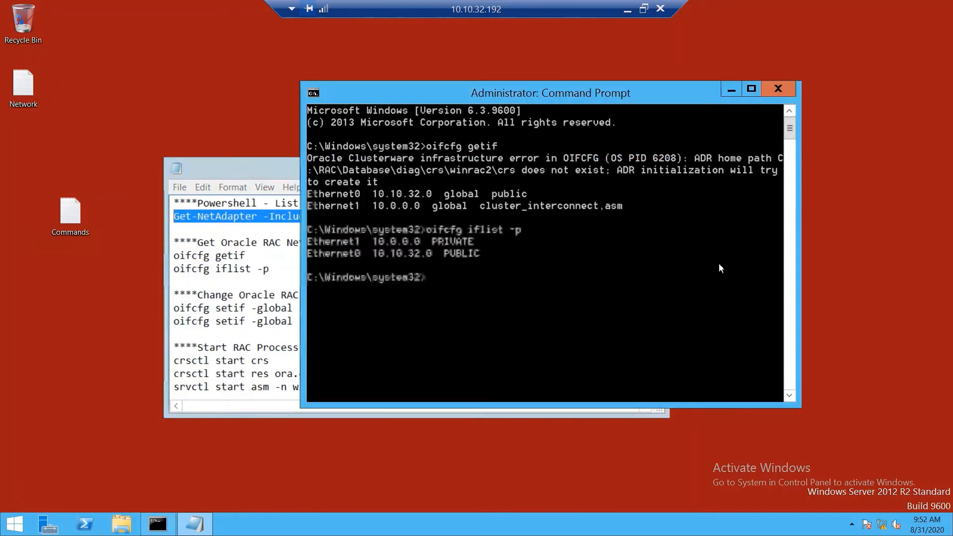
right_click(514, 273)
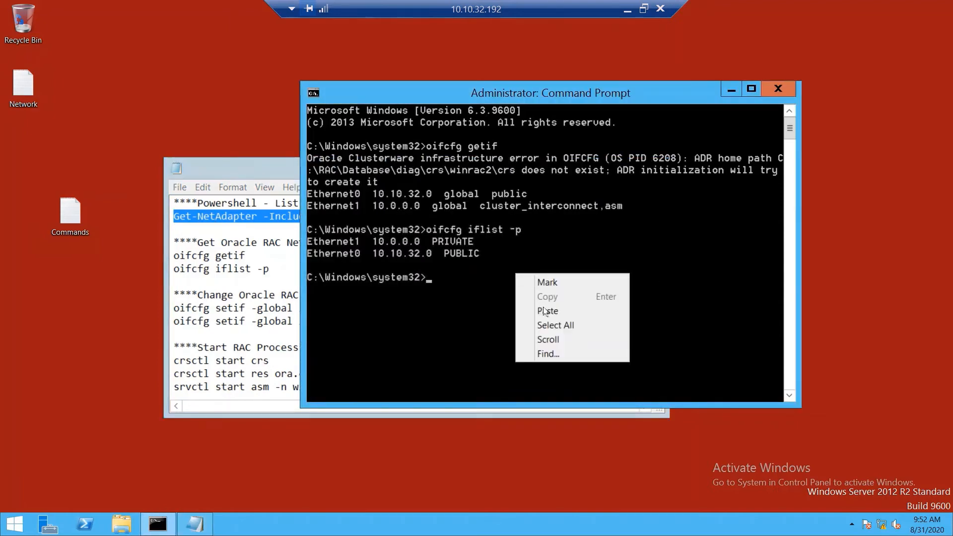
left_click(546, 311)
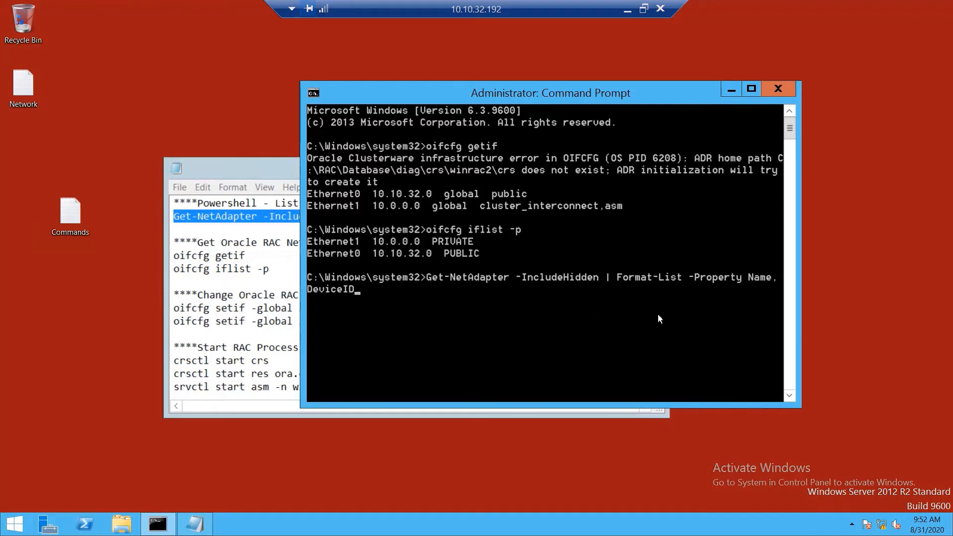
key("BackSpace")
key("BackSpace")
key("BackSpace")
key("BackSpace")
key("BackSpace")
key("BackSpace")
key("BackSpace")
key("BackSpace")
key("BackSpace")
key("BackSpace")
key("BackSpace")
key("BackSpace")
key("BackSpace")
key("BackSpace")
key("BackSpace")
key("BackSpace")
key("BackSpace")
key("BackSpace")
key("BackSpace")
key("BackSpace")
key("BackSpace")
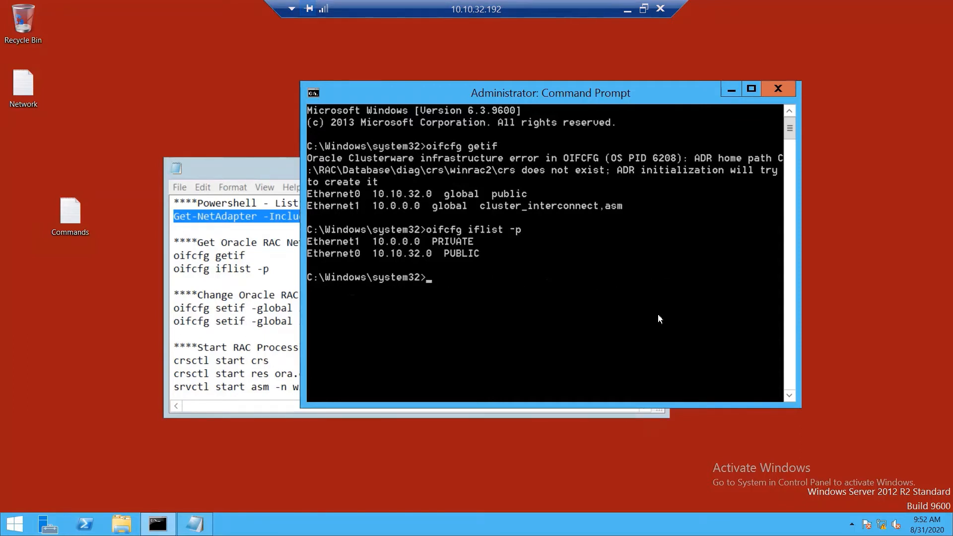
type("powershell")
key("Return")
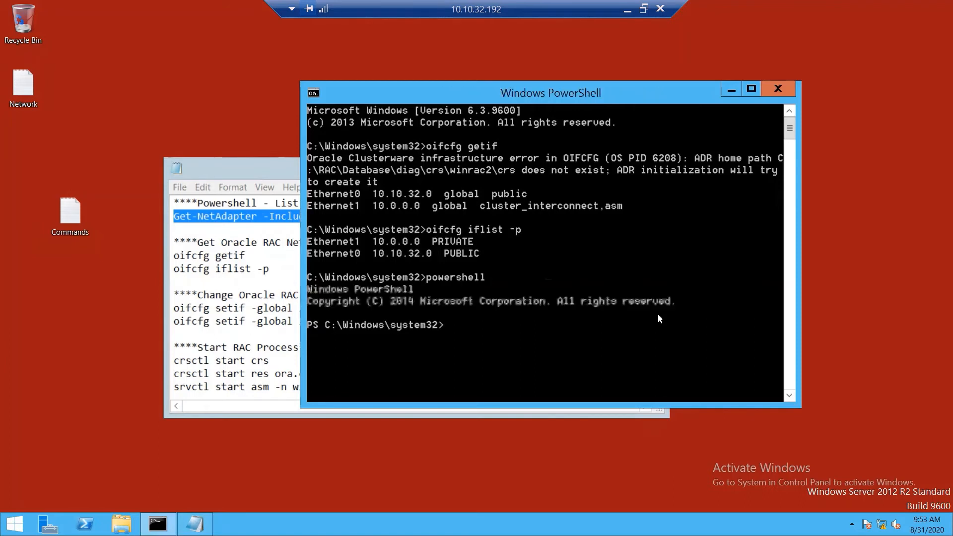
Step: Run Get-NetAdapter in PowerShell and review the adapter device IDs, including Ethernet1
right_click(573, 310)
left_click(605, 348)
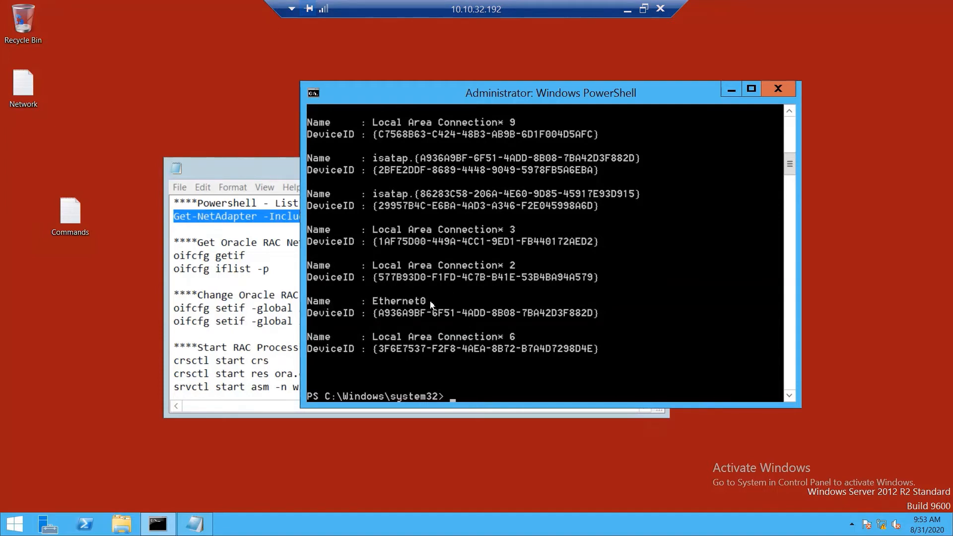
double_click(789, 112)
left_click(790, 112)
double_click(790, 112)
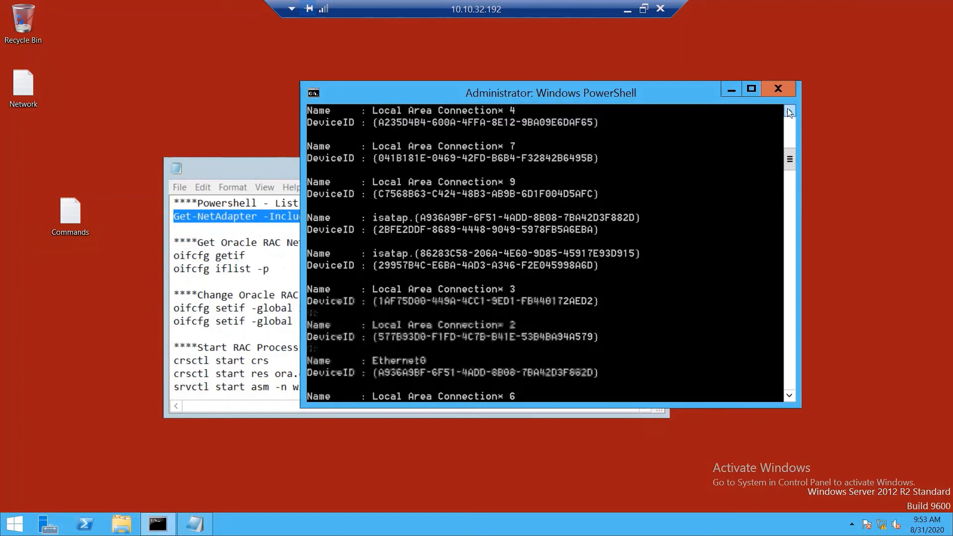
triple_click(789, 111)
left_click(789, 112)
double_click(789, 112)
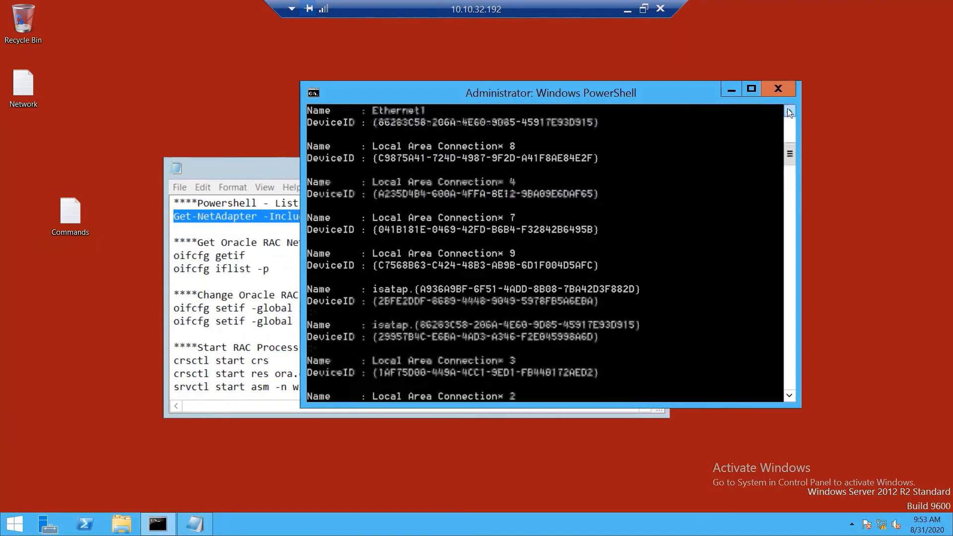
scroll(436, 154, "up", 2)
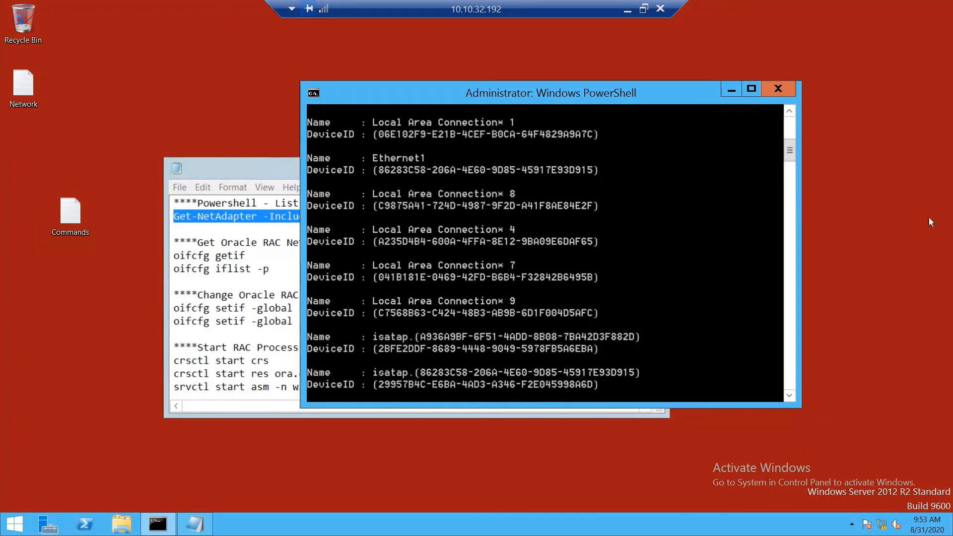
left_click_drag(788, 151, 773, 206)
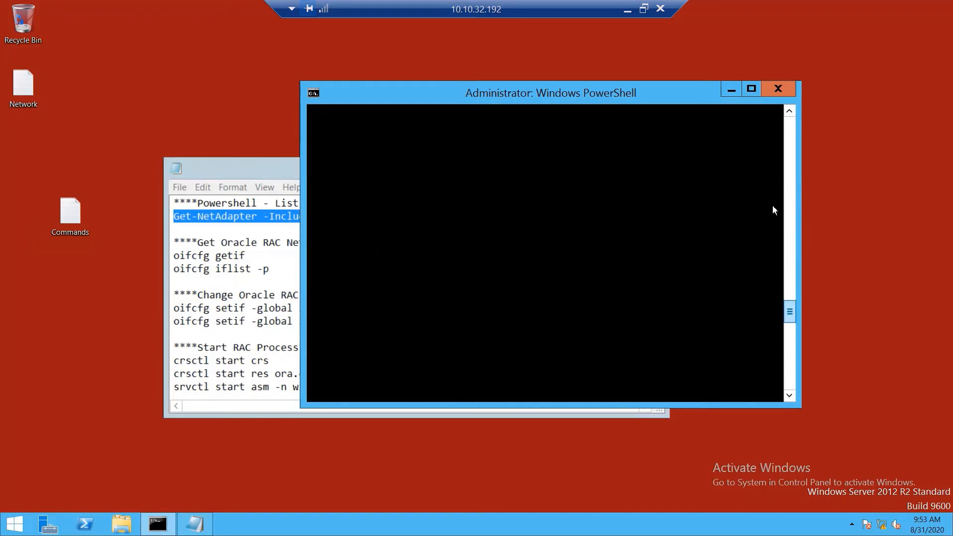
Step: Close PowerShell and the Commands notes, and disconnect the RAC Node 2 remote session
left_click(778, 89)
left_click(648, 167)
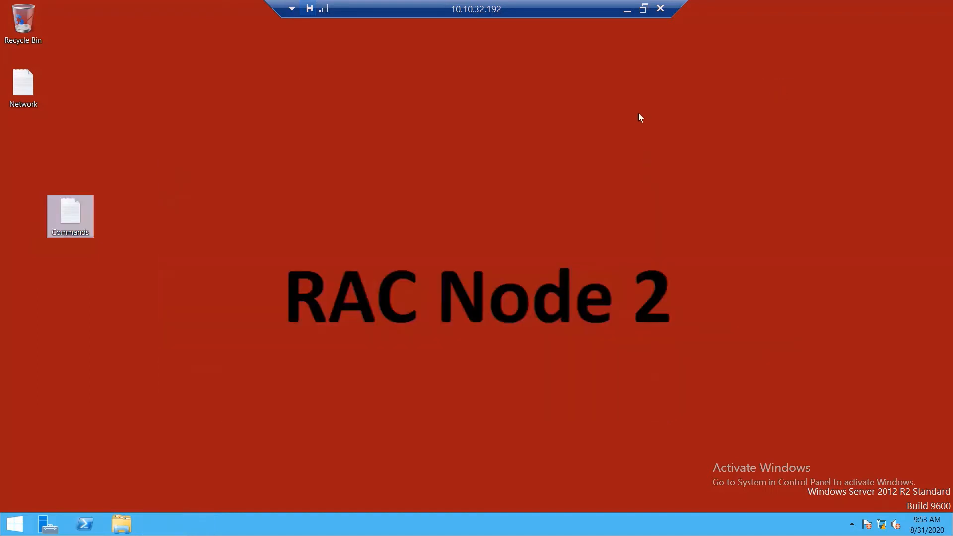
left_click(660, 8)
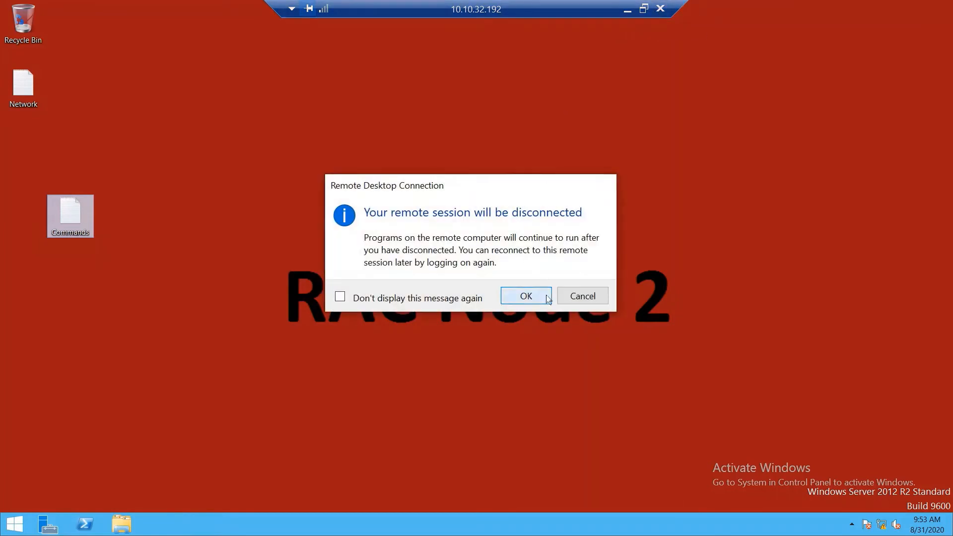
left_click(526, 296)
Step: In Nutanix Move, start a migration plan named 'New RAC Server2 Migration'
left_click(278, 12)
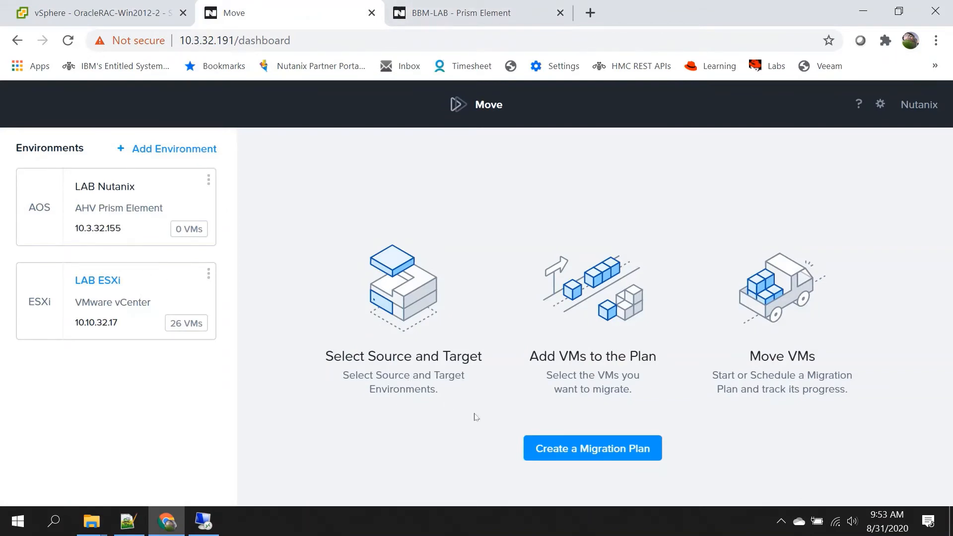
left_click(580, 452)
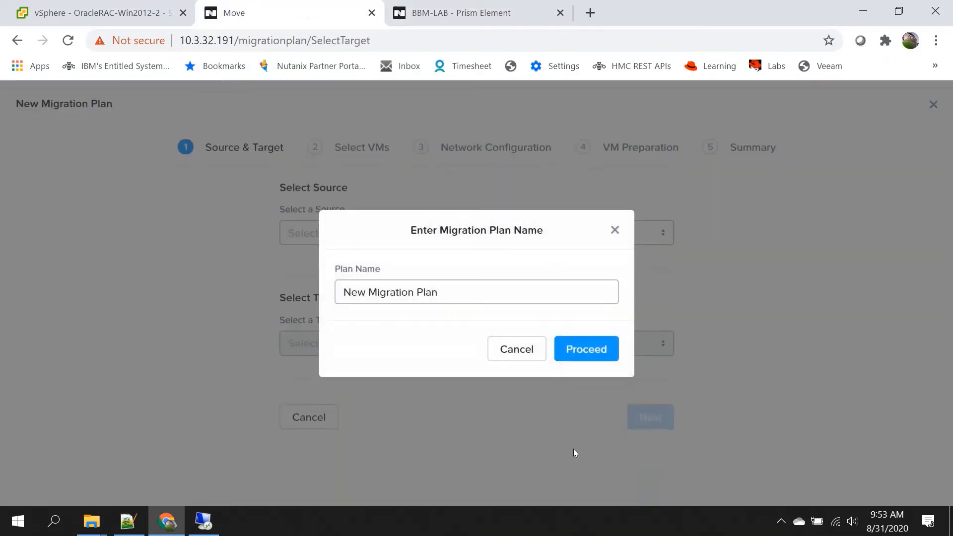
left_click_drag(447, 293, 313, 283)
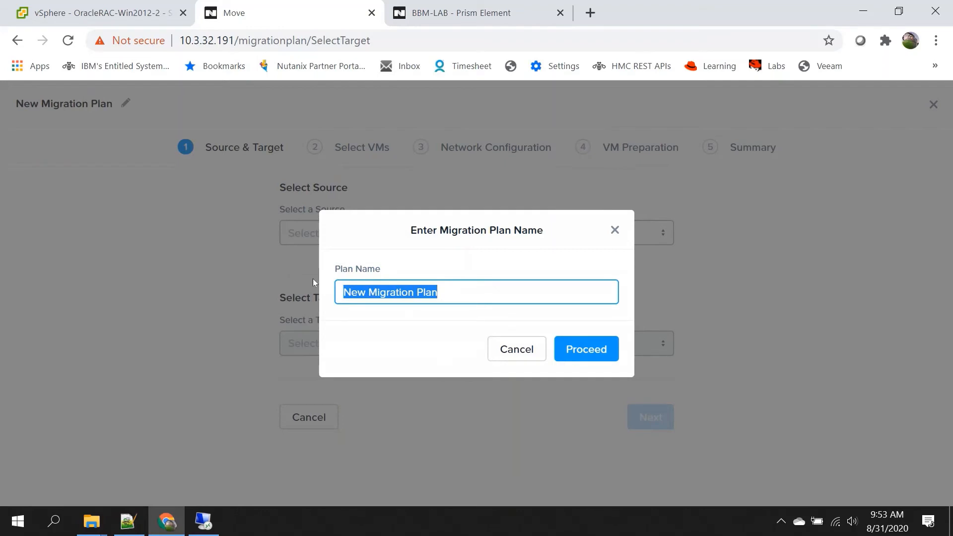
type("Ne")
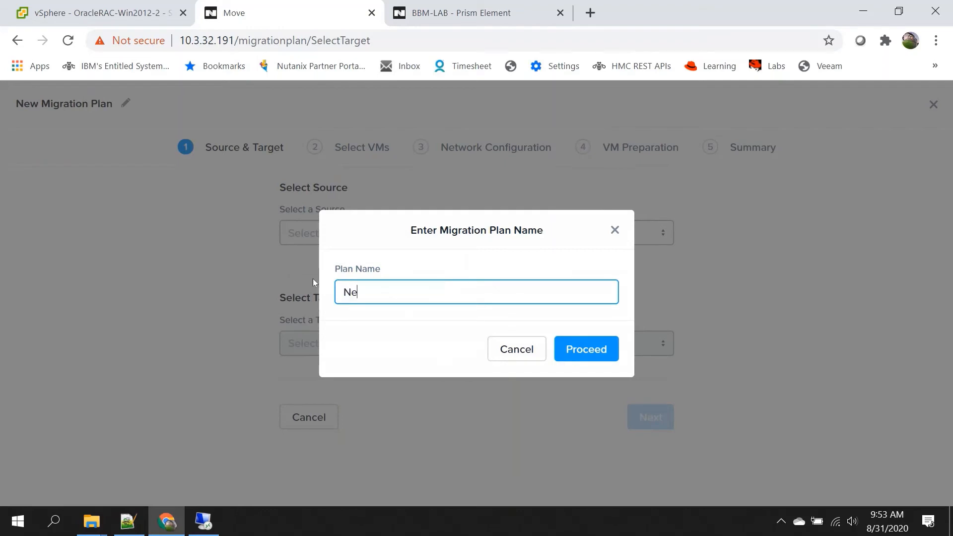
type("w RAC Server2 Mi")
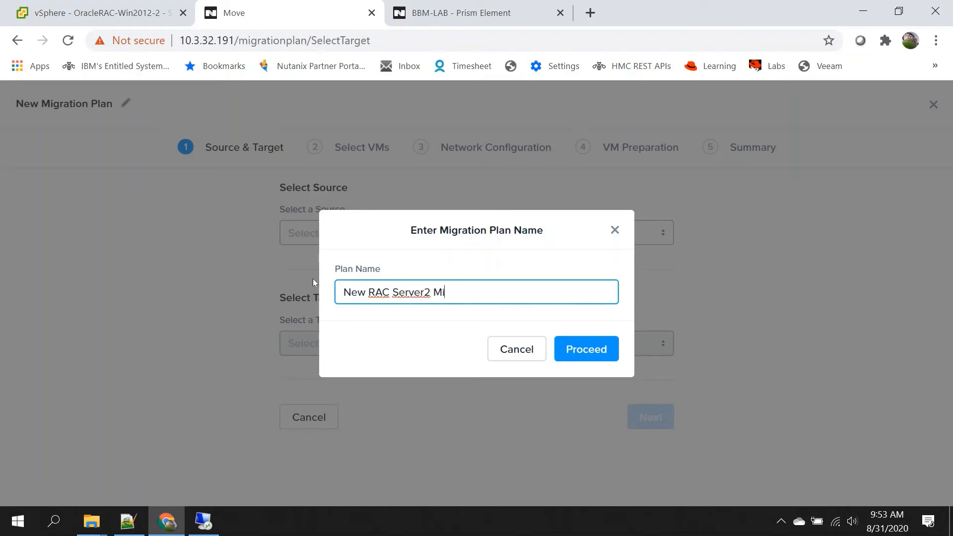
type("gration")
left_click(600, 353)
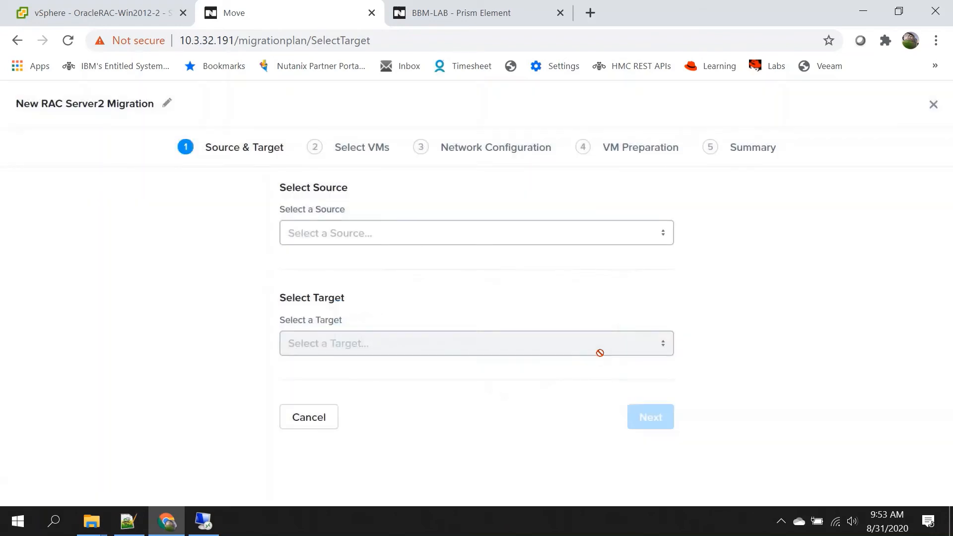
Step: Set source LAB ESXi, target LAB Nutanix, and target container bbm-lab-container1
left_click(665, 243)
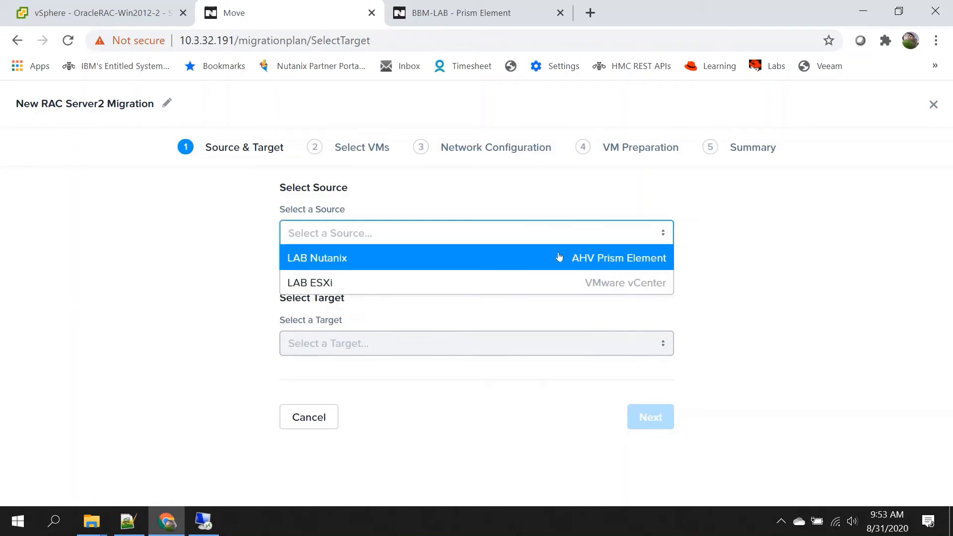
left_click(401, 286)
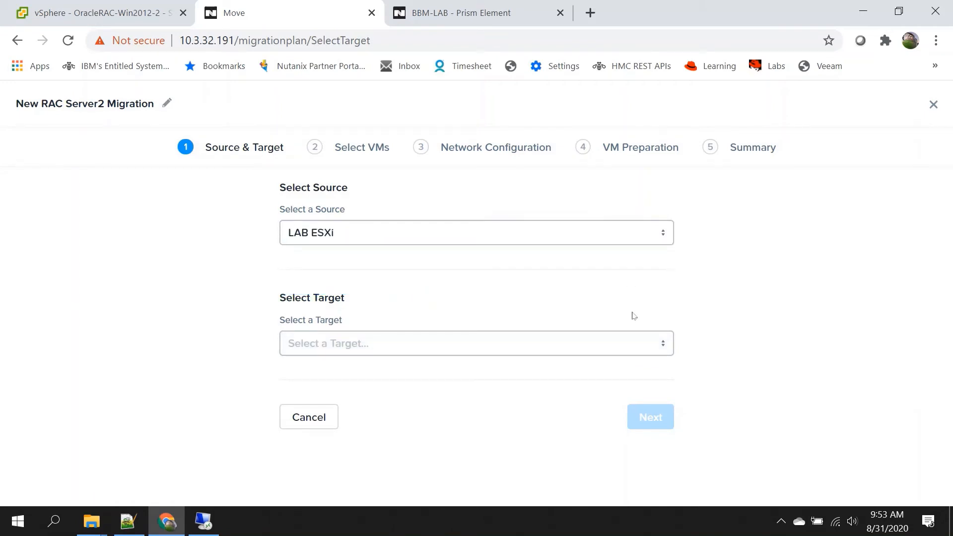
left_click(663, 347)
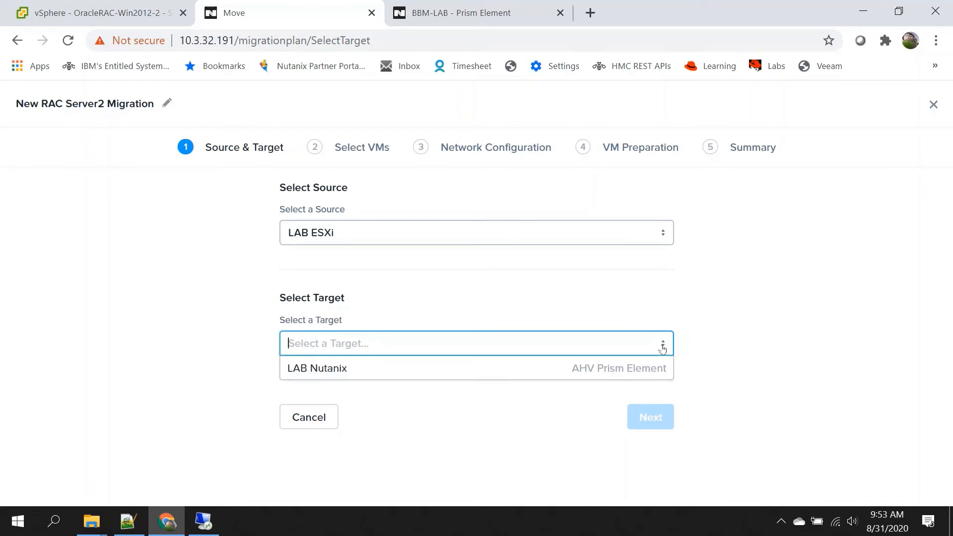
left_click(459, 377)
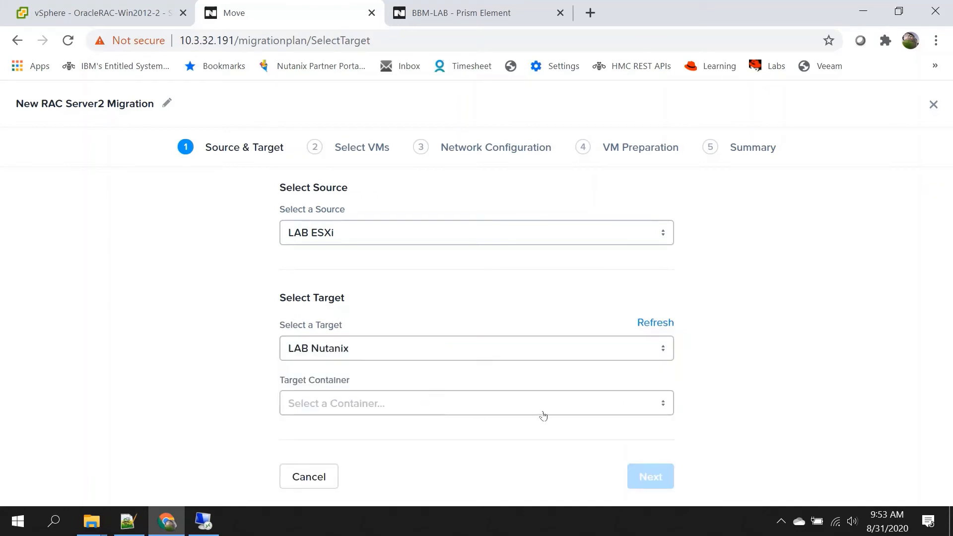
left_click(663, 404)
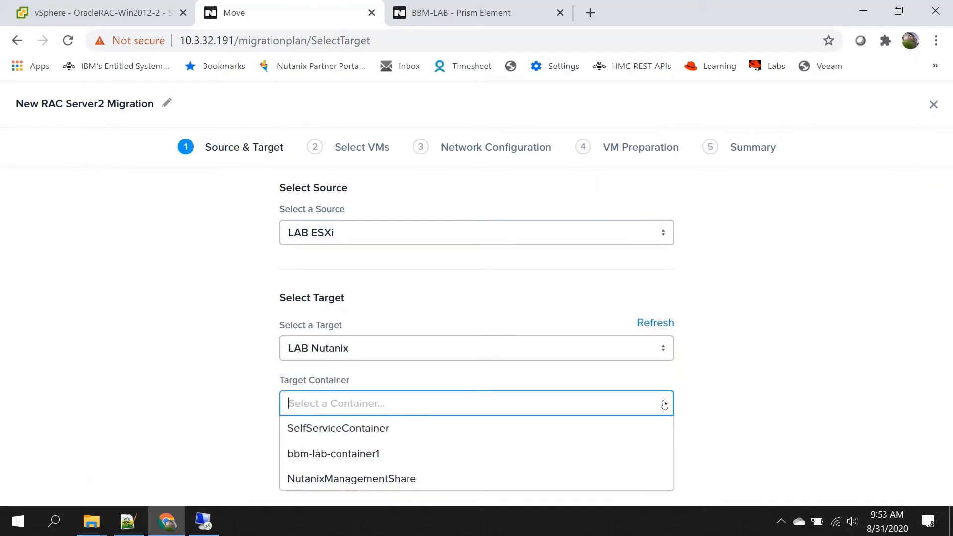
left_click(491, 453)
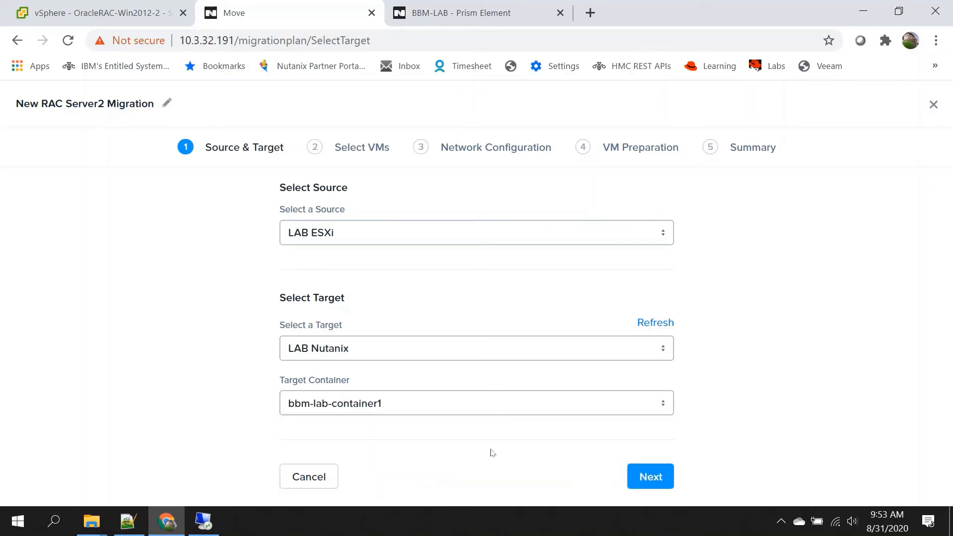
left_click(654, 484)
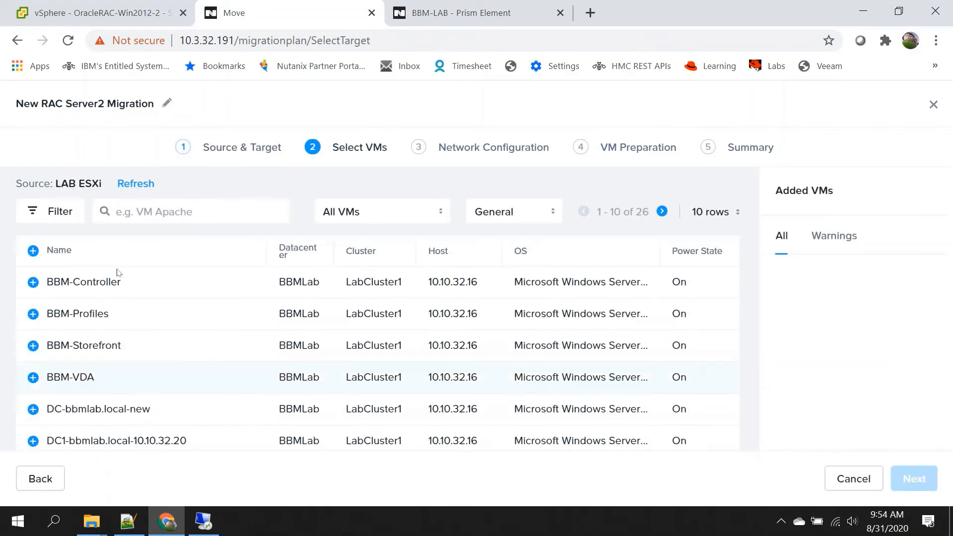
Step: Search 'ora' and add OracleRAC-Win2012-2 to the plan
left_click(193, 207)
type("ora")
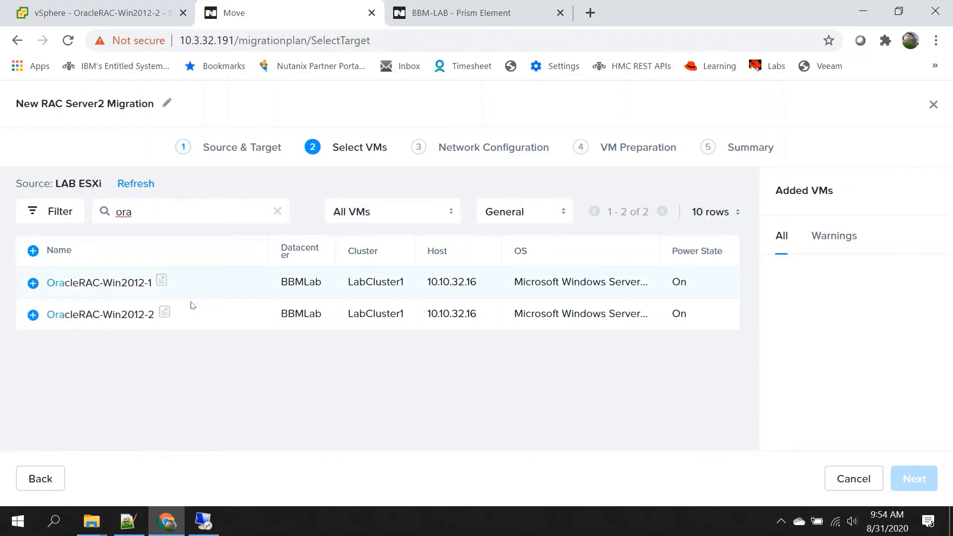
left_click(33, 314)
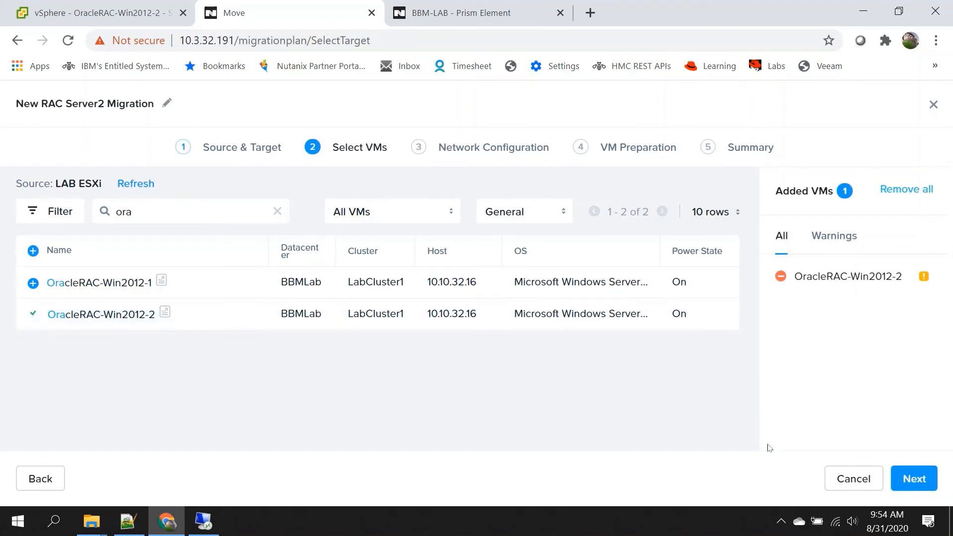
left_click(912, 481)
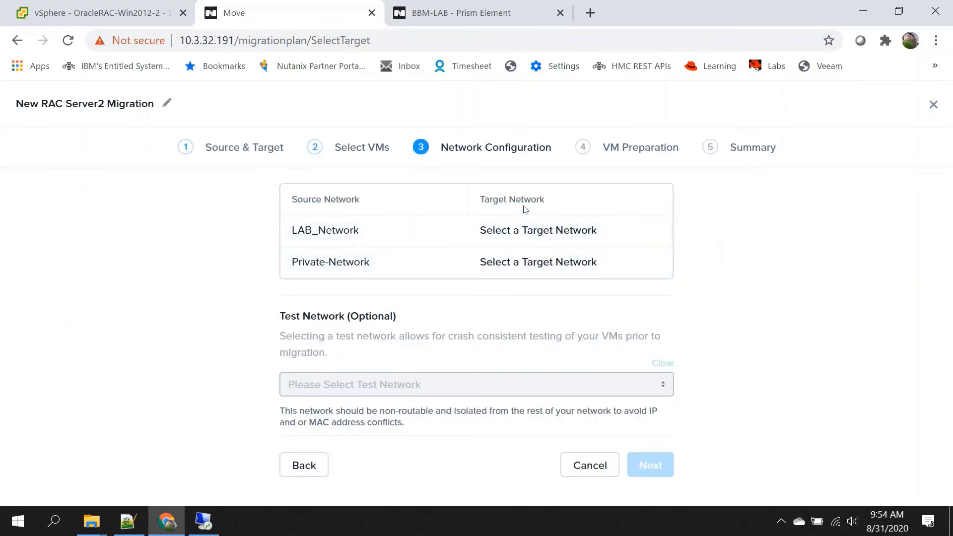
Step: Map LAB_Network to Lab_Network and Private-Network to Private-Network, then continue to VM Preparation
left_click(591, 236)
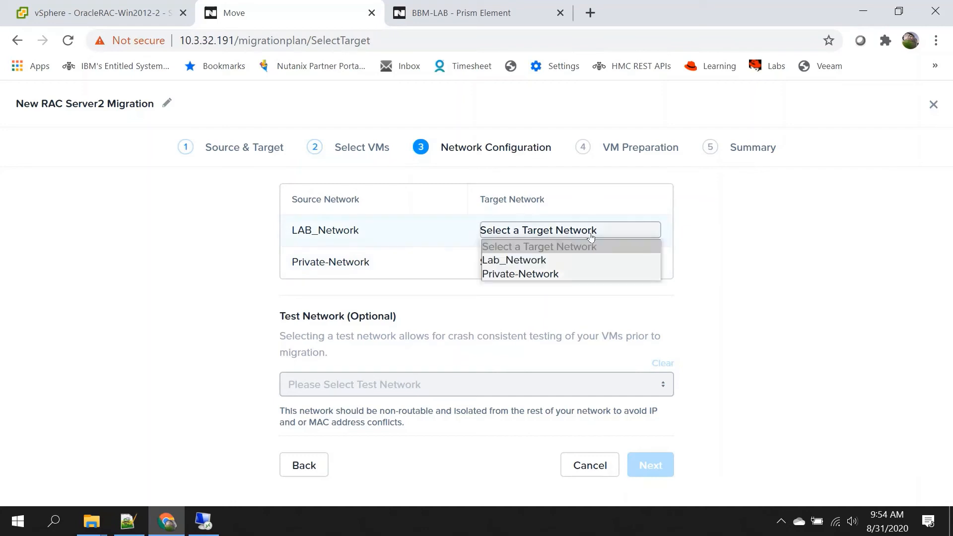
left_click(574, 260)
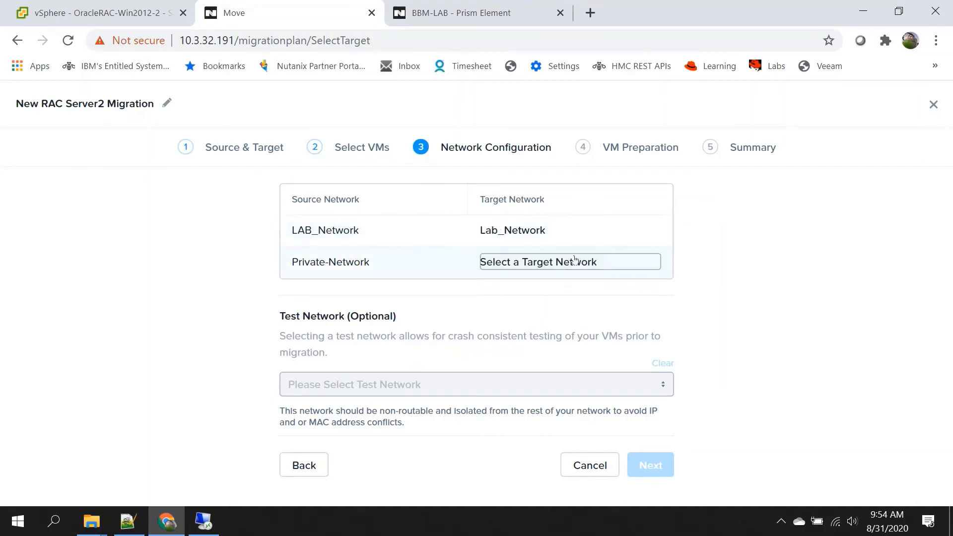
left_click(600, 266)
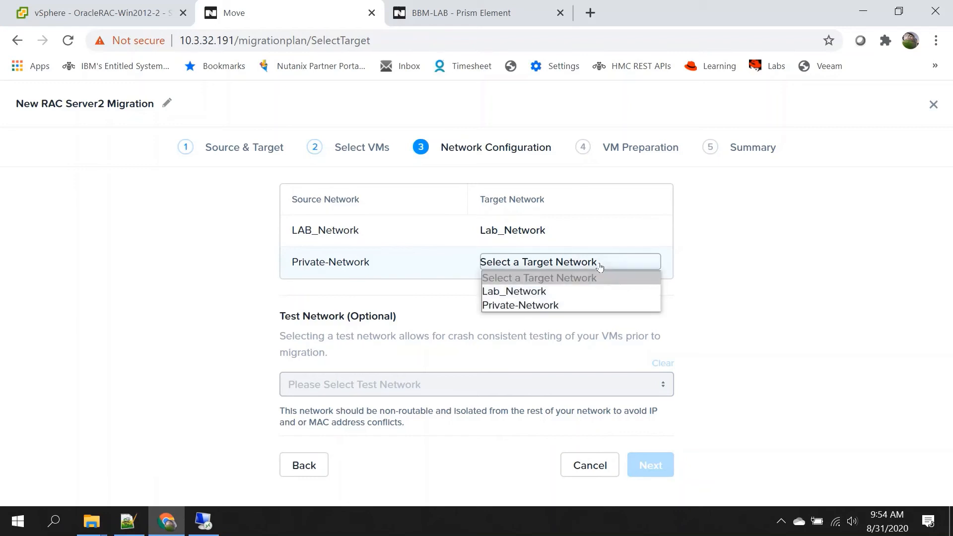
left_click(543, 308)
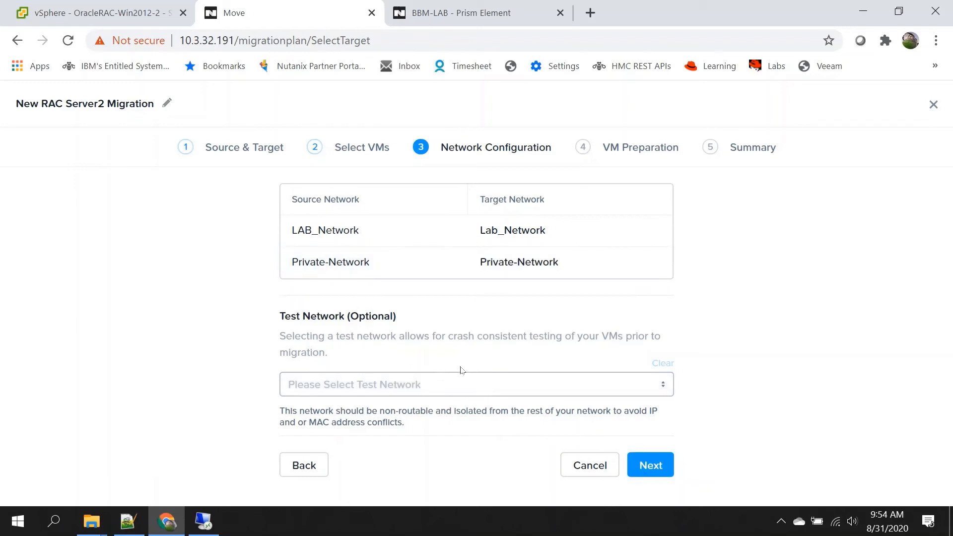
left_click(652, 467)
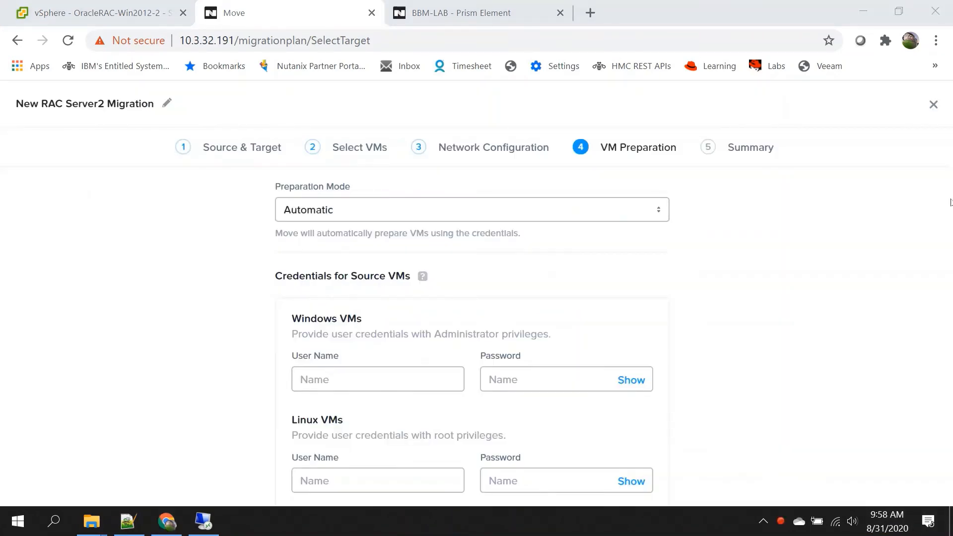
Step: Enter the Windows VM's domain Administrator user name and password
left_click(362, 382)
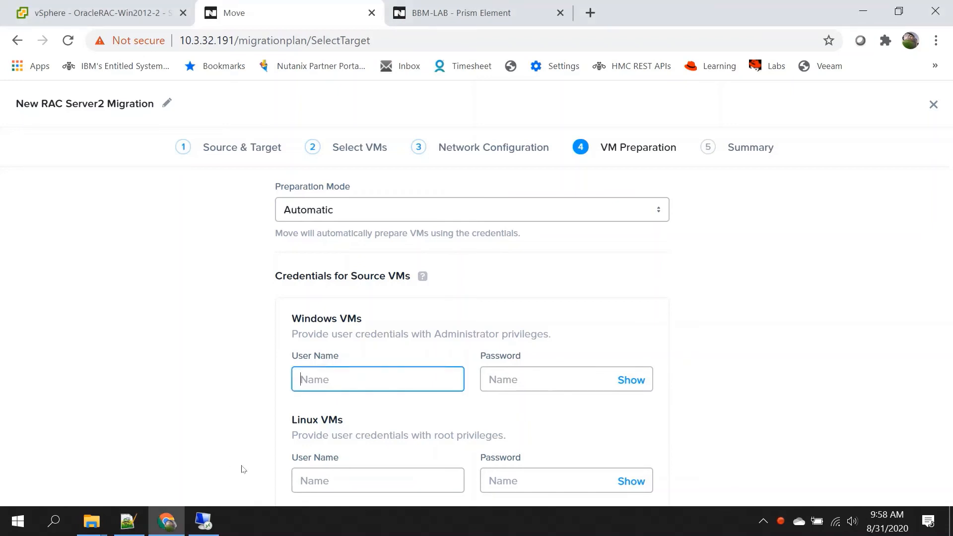
type("BBMLAB\\A")
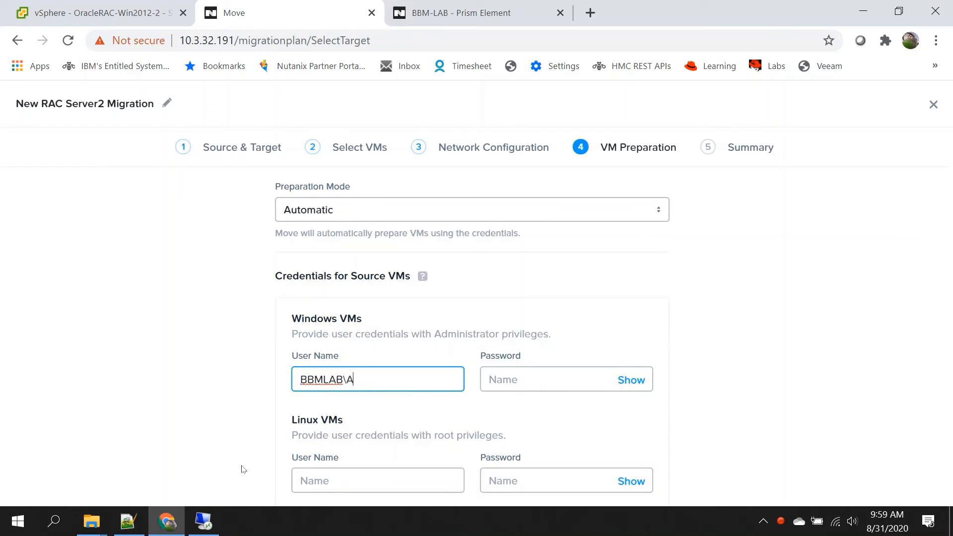
type("dministrator")
key("Tab")
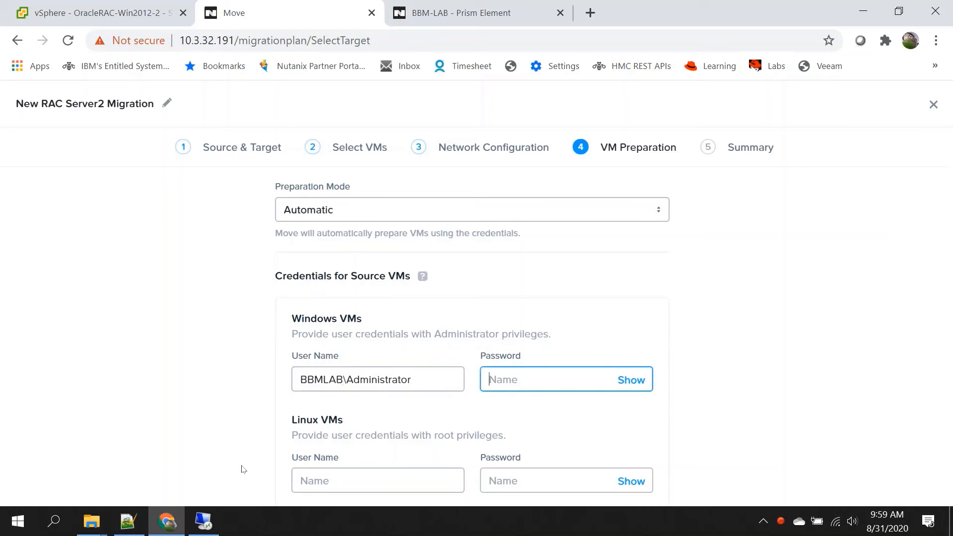
type("*********")
Step: Move past the VM preparation settings to the plan Summary
scroll(738, 348, "down", 5)
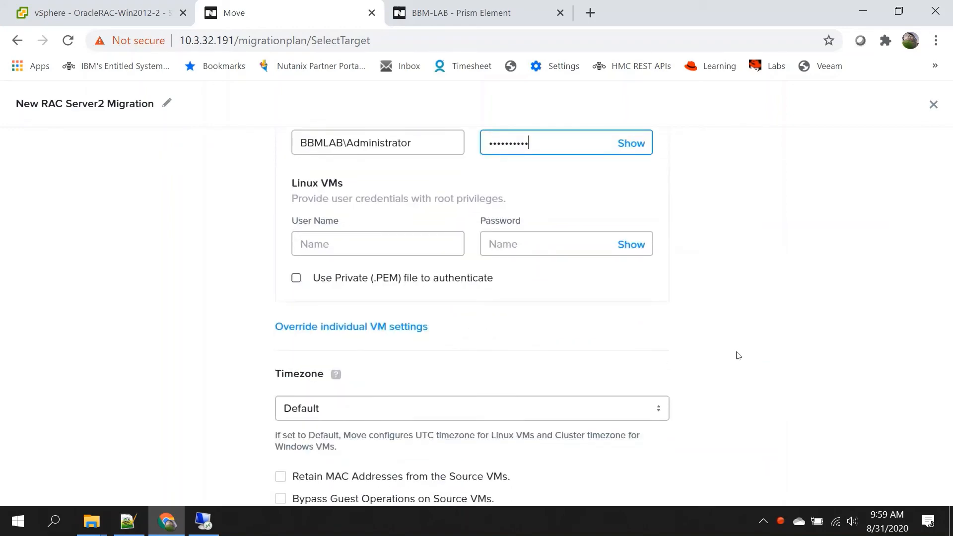
scroll(739, 356, "down", 3)
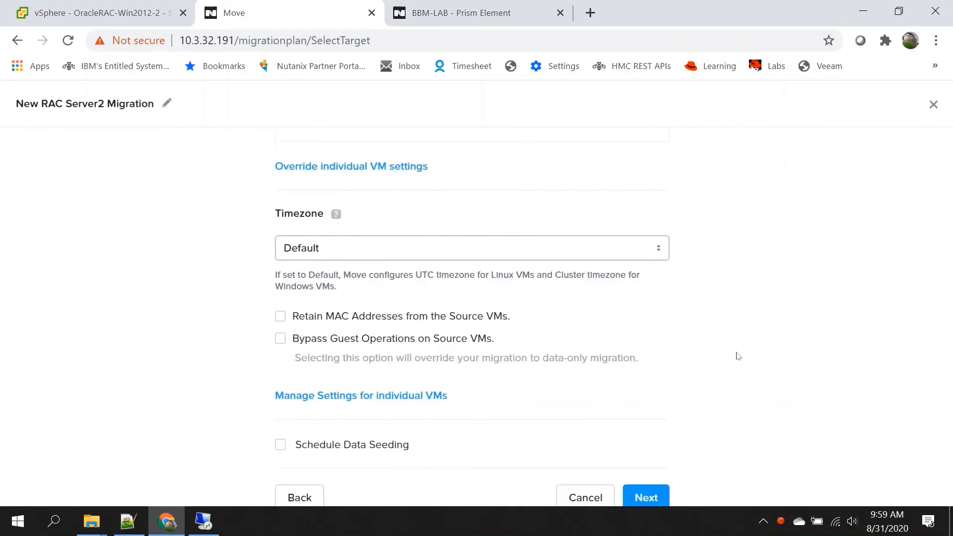
scroll(738, 355, "down", 1)
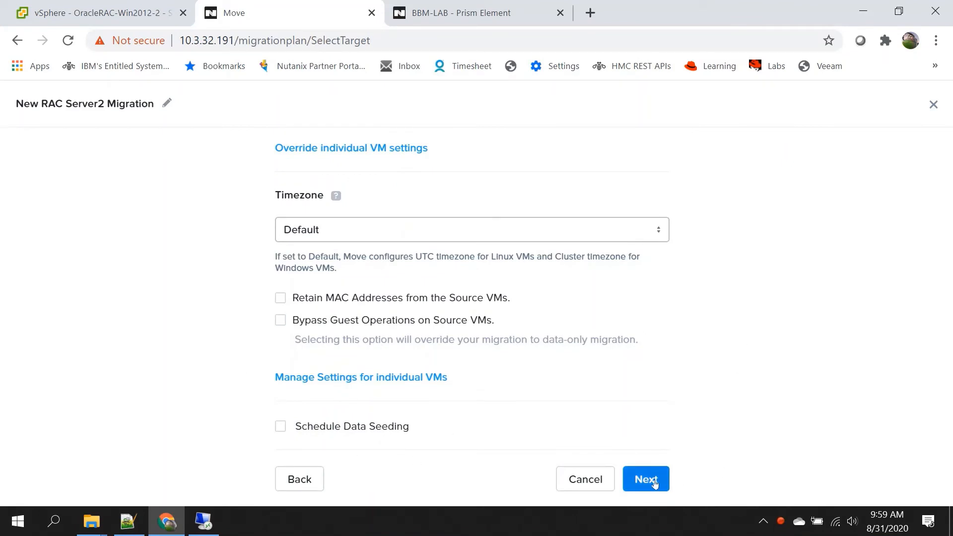
left_click(654, 483)
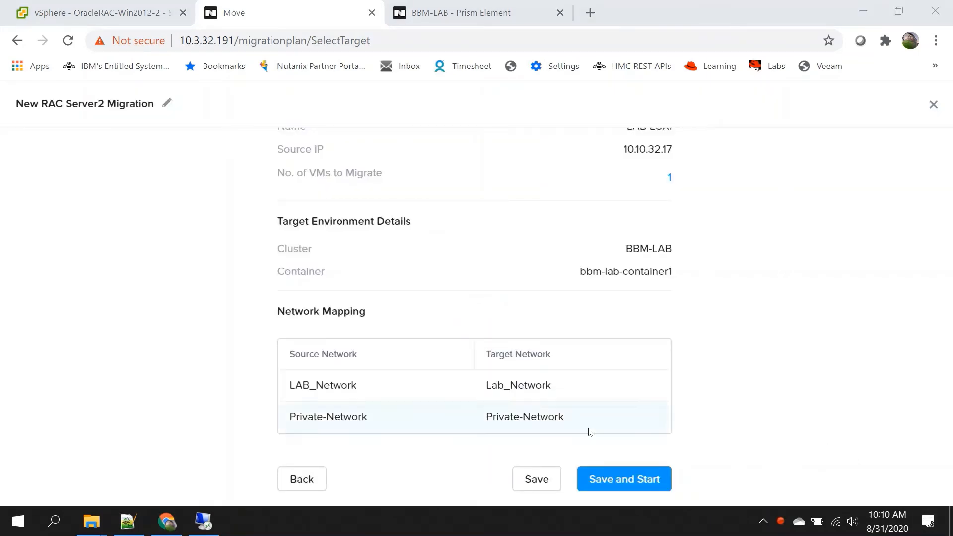
Step: Save and start the New RAC Server2 Migration plan, then review and close its summary
left_click(629, 480)
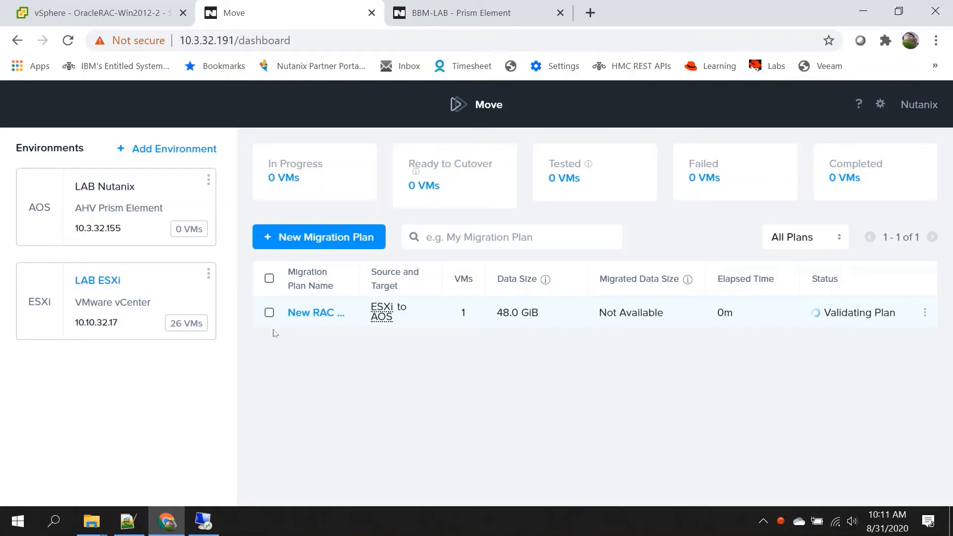
left_click(310, 315)
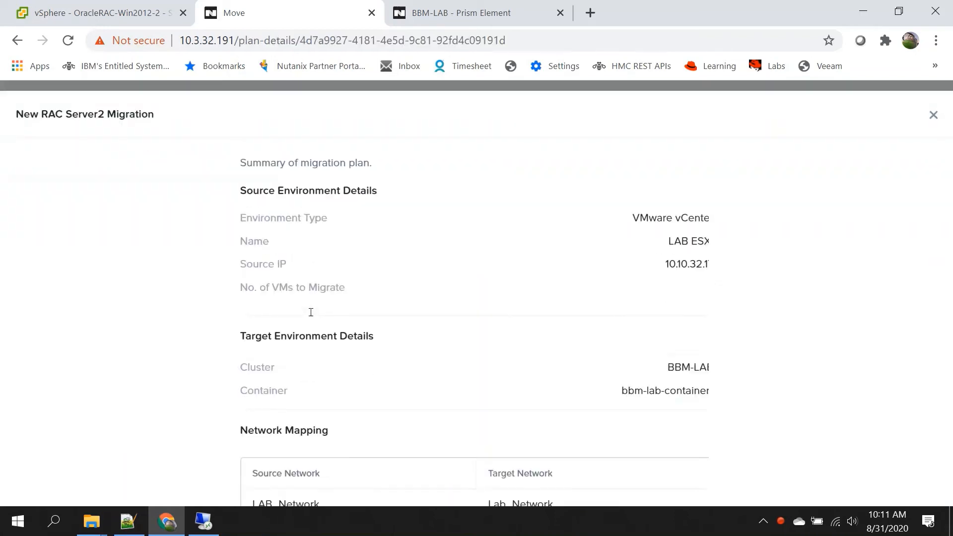
scroll(675, 326, "down", 2)
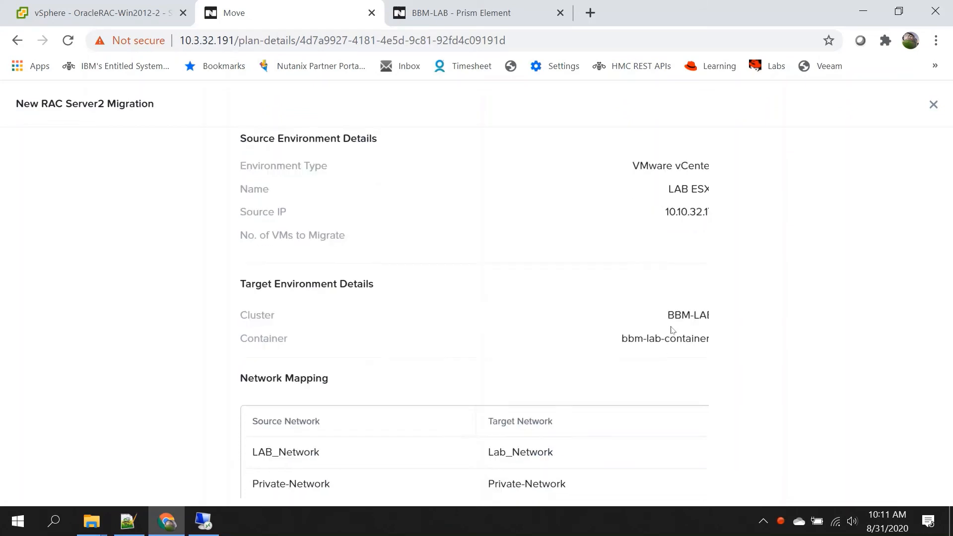
scroll(673, 329, "up", 2)
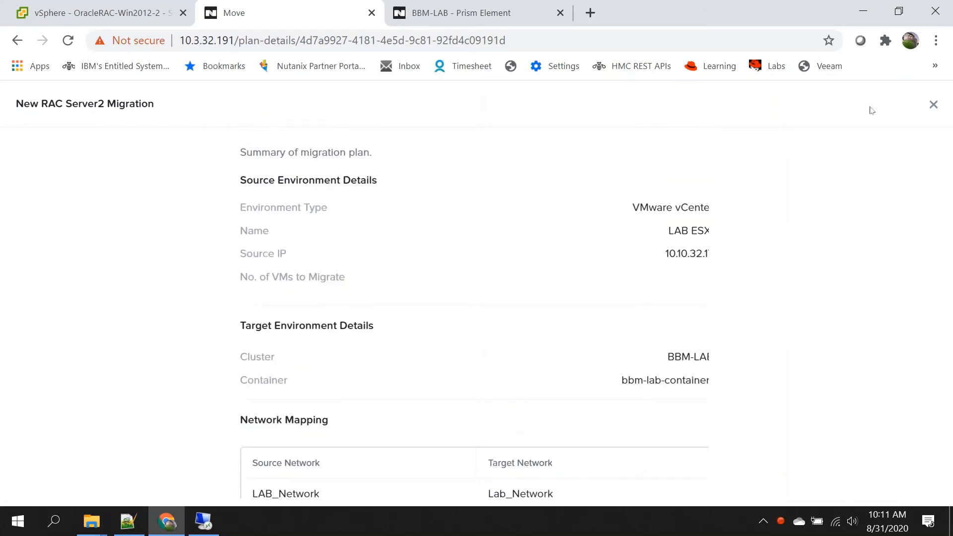
left_click(934, 104)
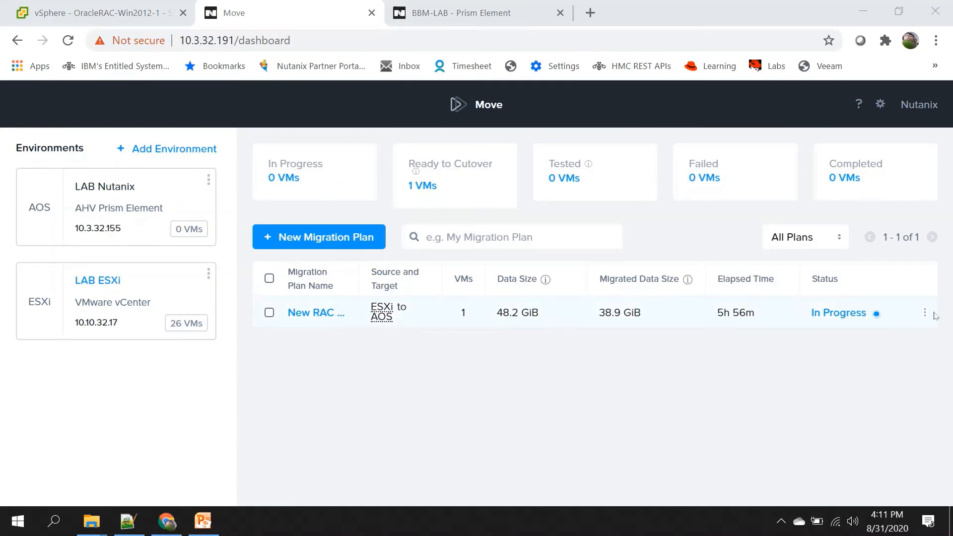
Step: Open the running plan's progress and check the OracleRAC-Win2012-2 source VM in vSphere
left_click(848, 313)
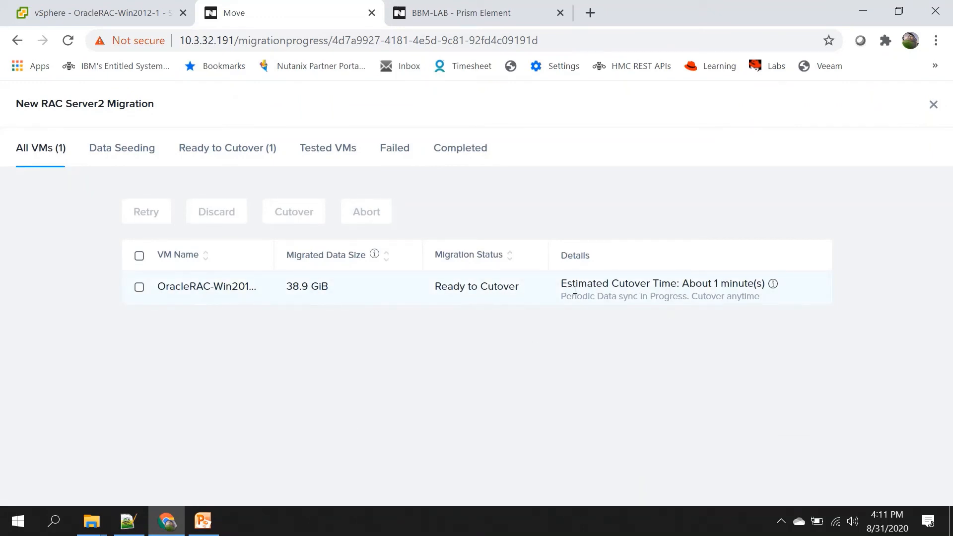
left_click(50, 7)
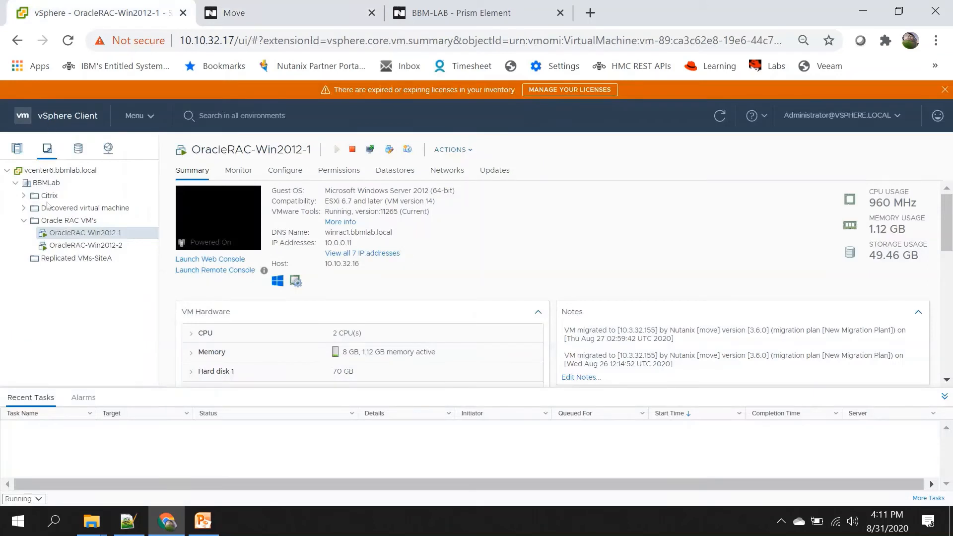
left_click(97, 246)
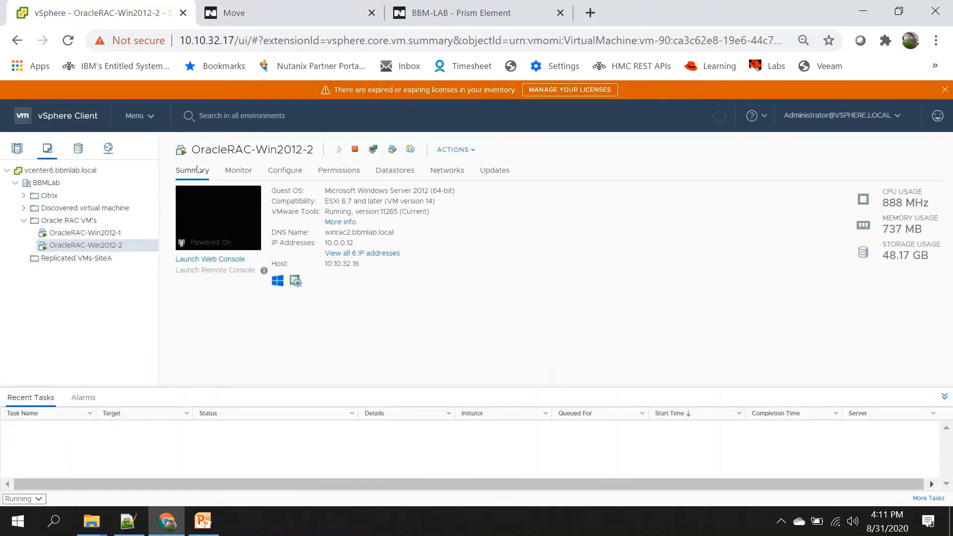
left_click(290, 18)
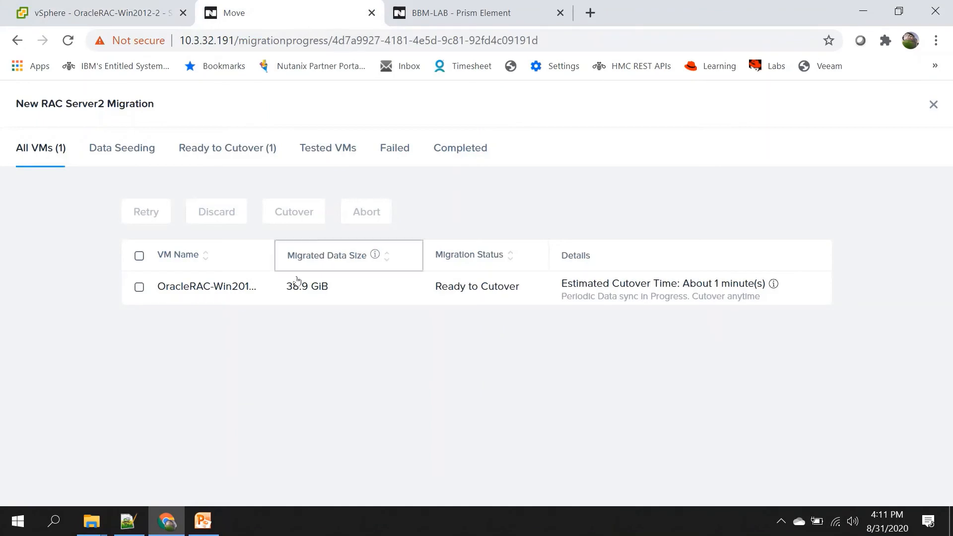
Step: Cut over OracleRAC-Win2012-2 and confirm in vSphere that the source VM powers off
left_click(139, 289)
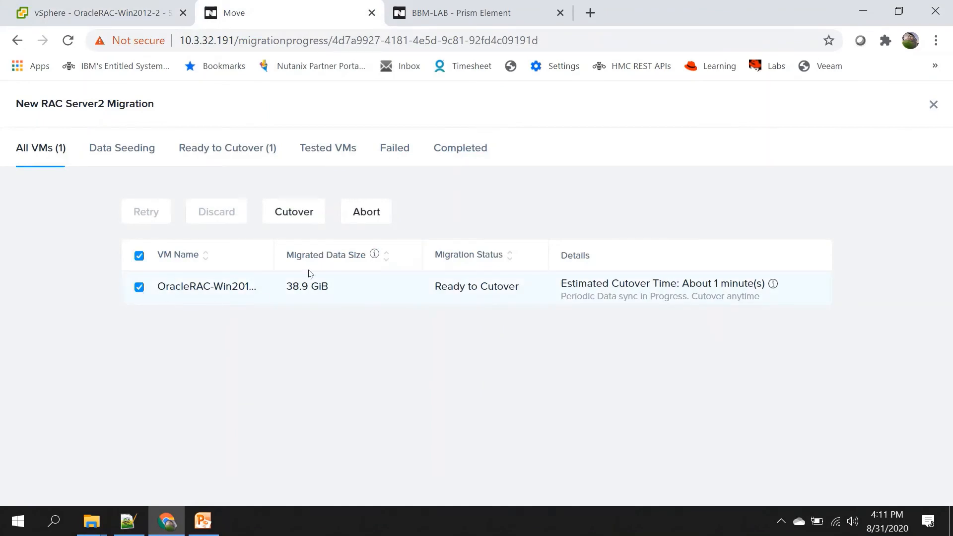
left_click(295, 219)
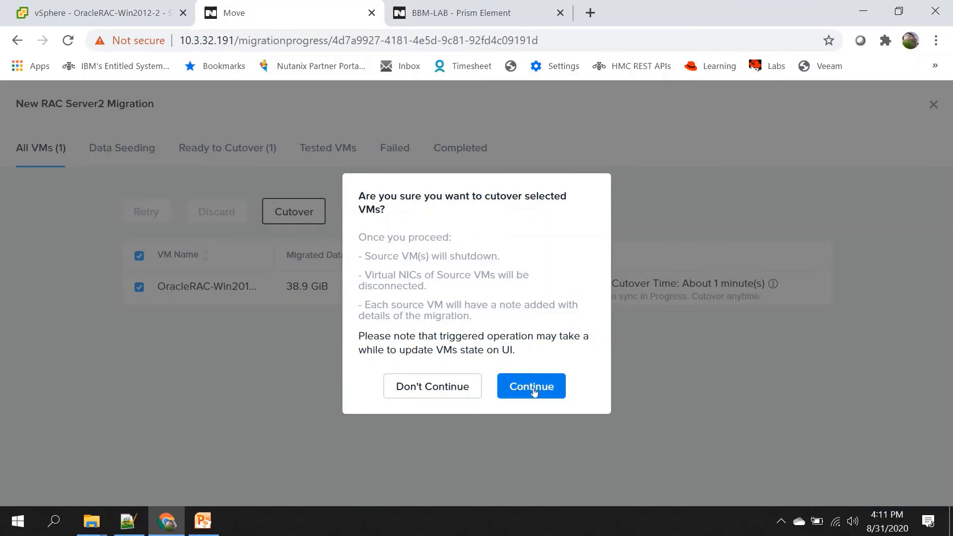
left_click(533, 388)
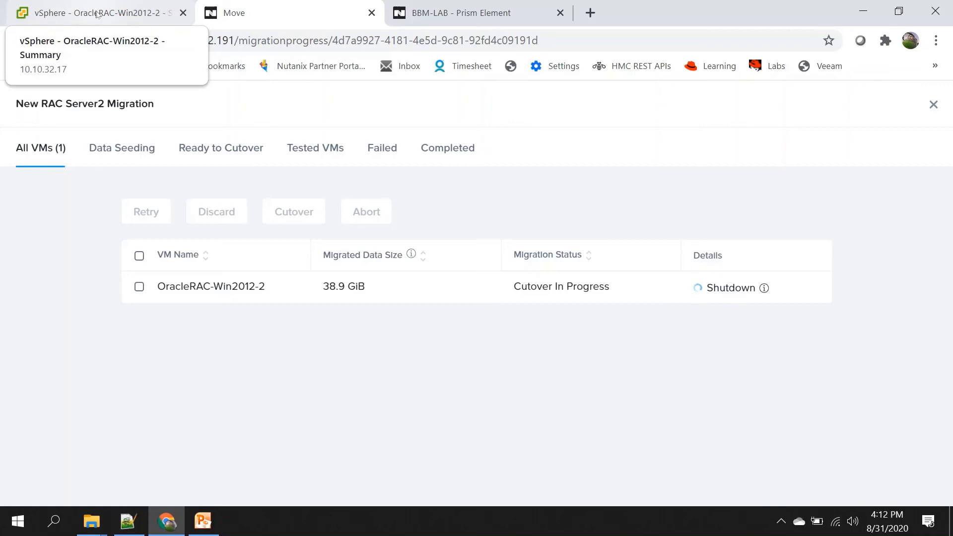
left_click(98, 9)
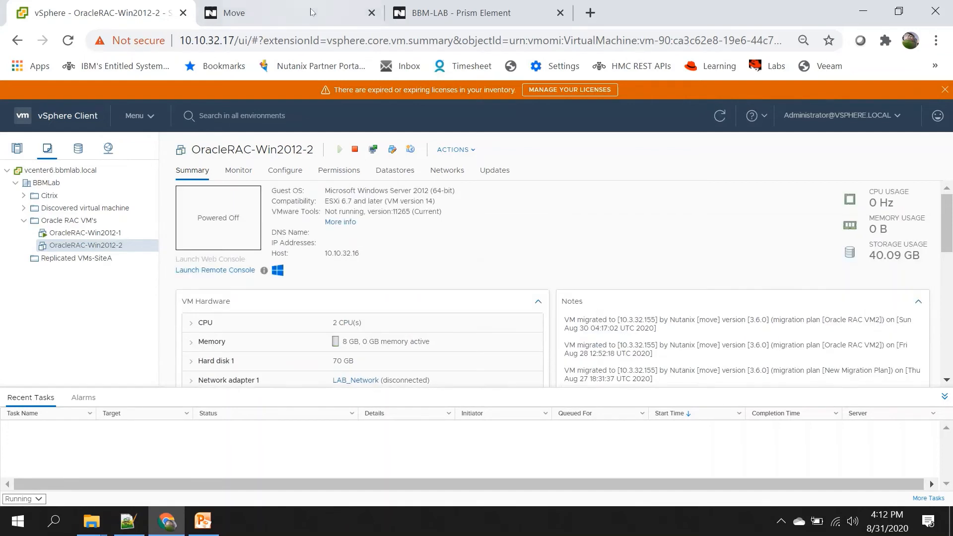
left_click(279, 12)
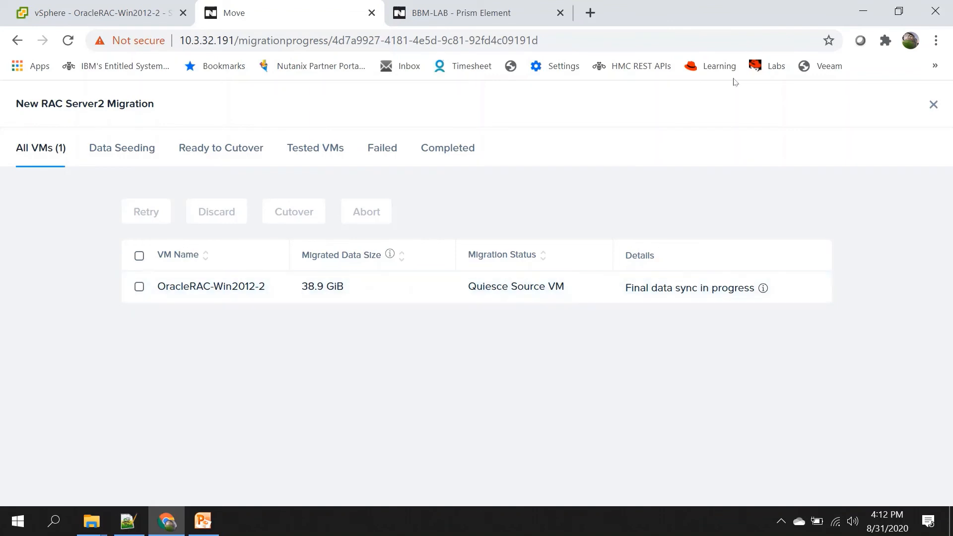
Step: Reopen the plan's progress and view the migrated target VM
left_click(932, 106)
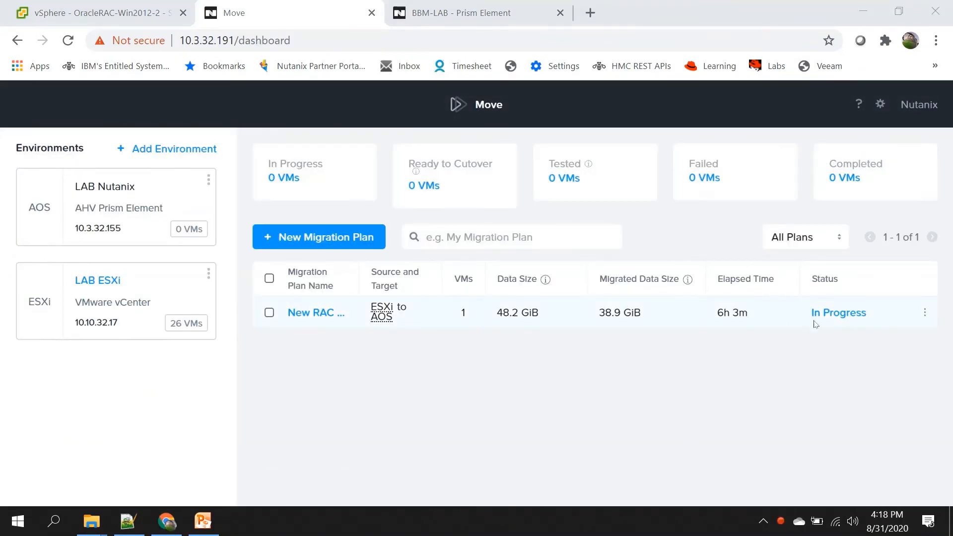
left_click(829, 314)
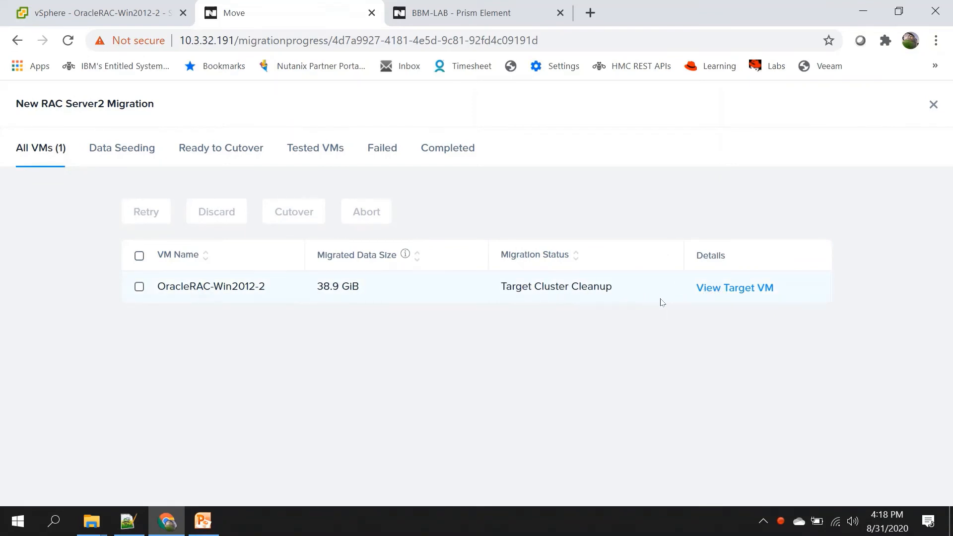
left_click(725, 293)
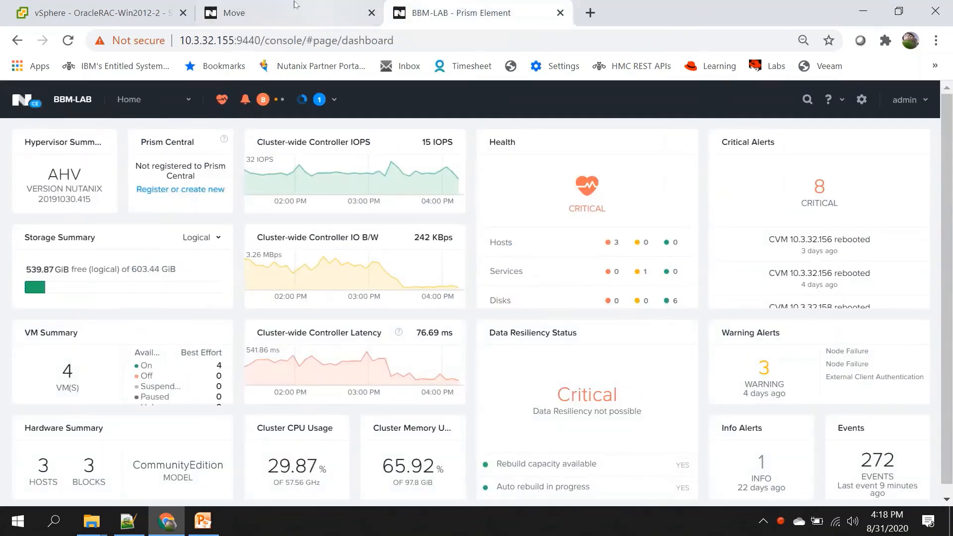
left_click(296, 6)
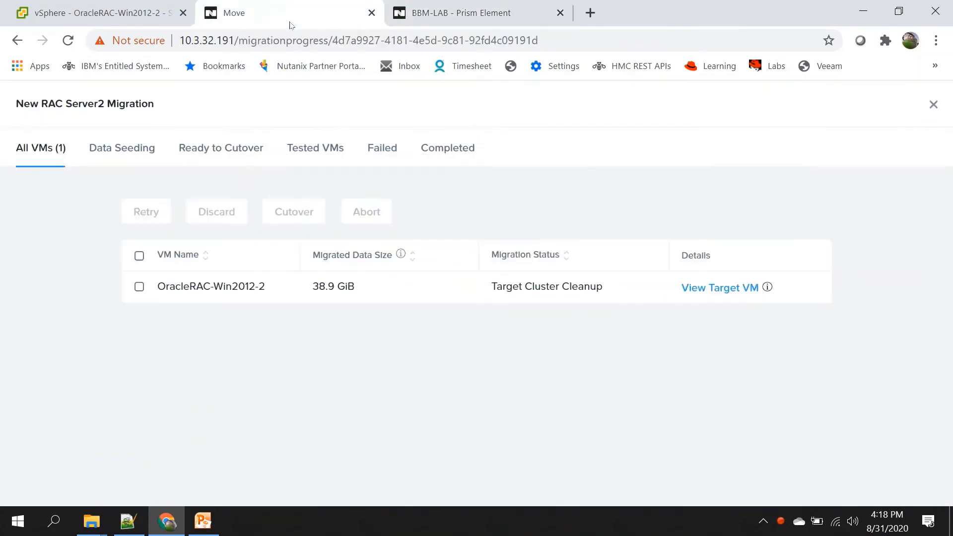
Step: In Prism Element's VM table, select OracleRAC-Win2012-2 and launch its console
left_click(422, 11)
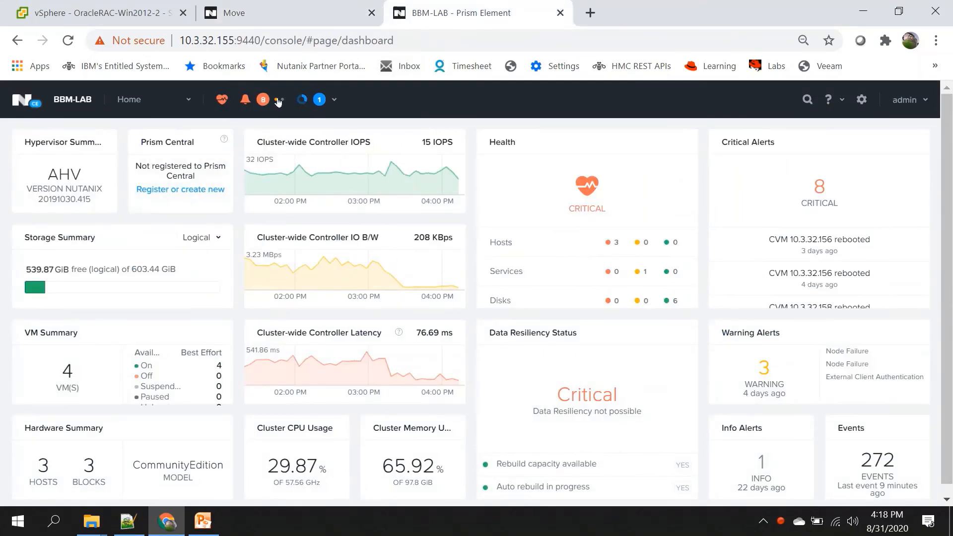
left_click(188, 100)
left_click(141, 168)
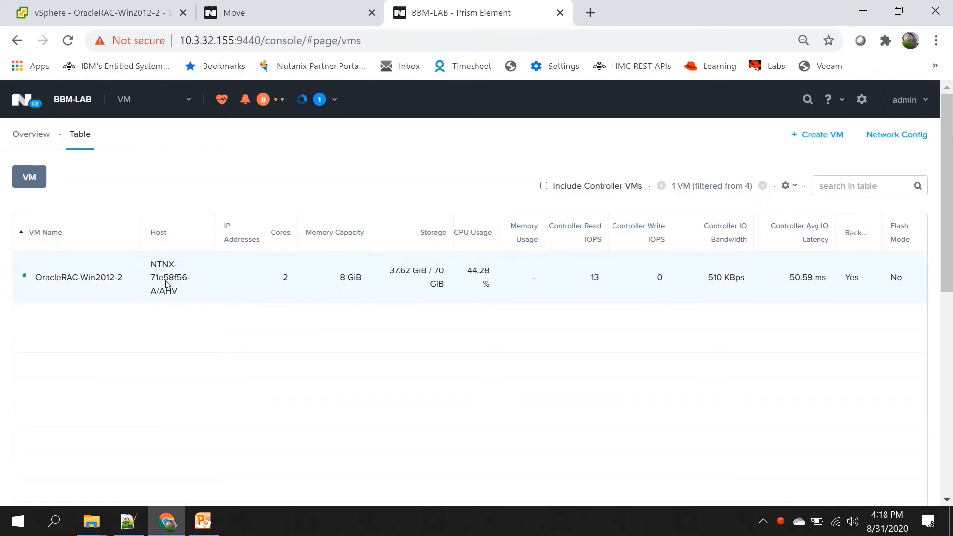
left_click(280, 289)
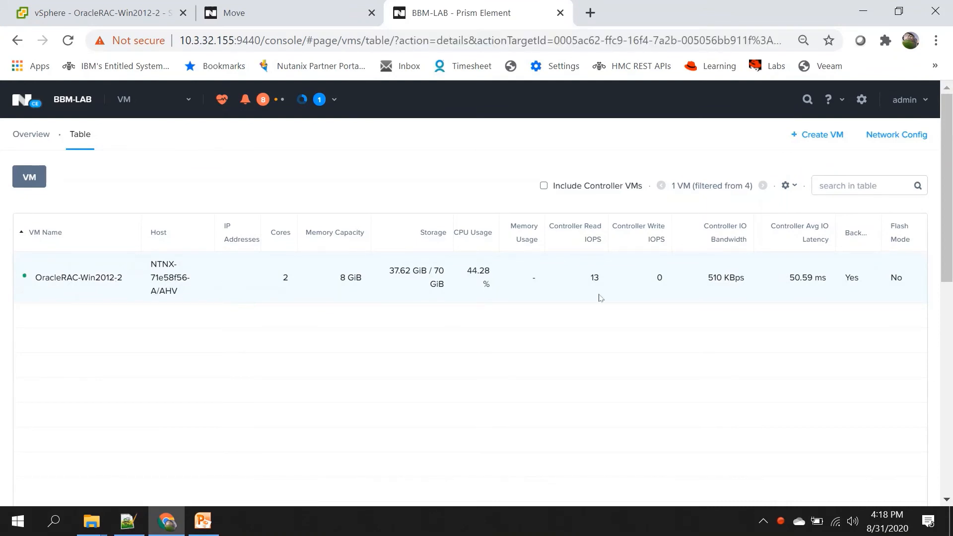
scroll(948, 238, "down", 2)
left_click_drag(948, 238, 934, 320)
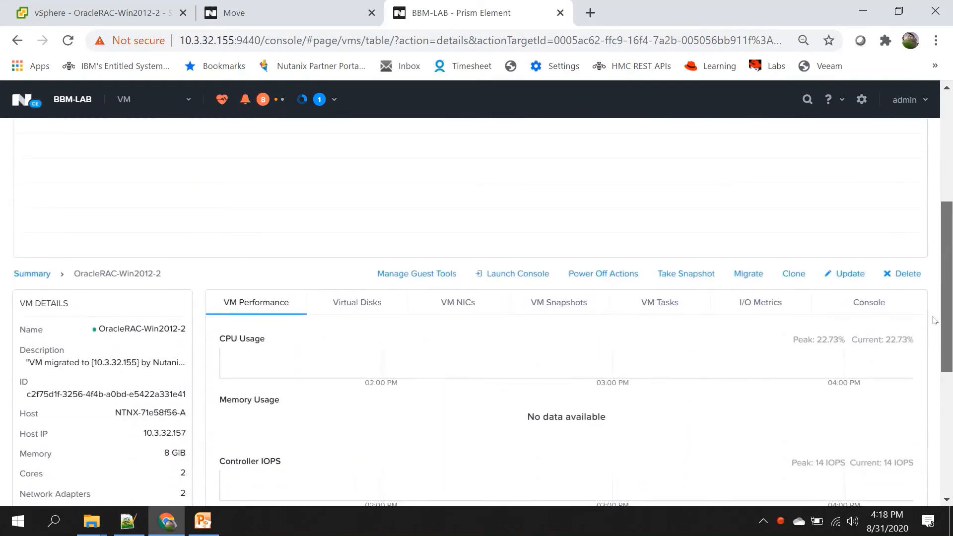
scroll(512, 321, "up", 1)
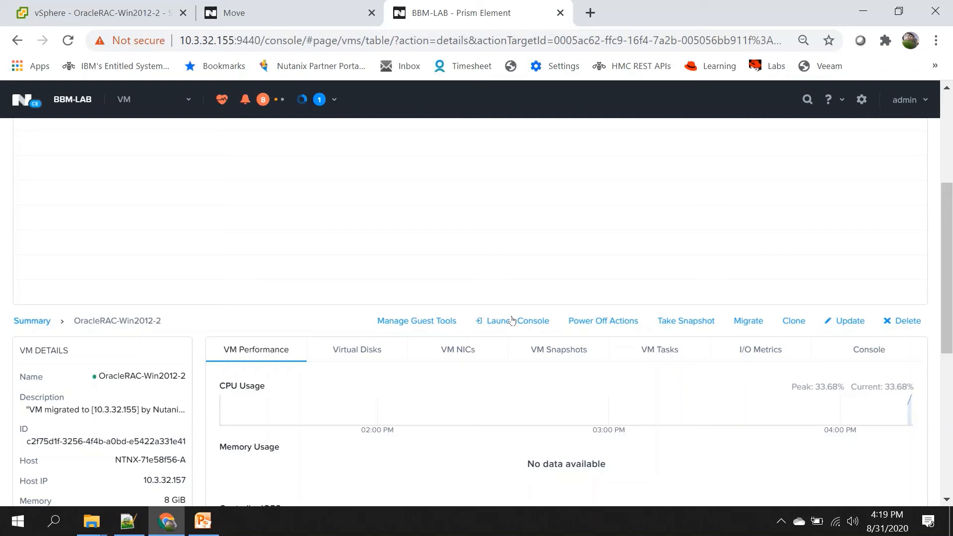
left_click(511, 321)
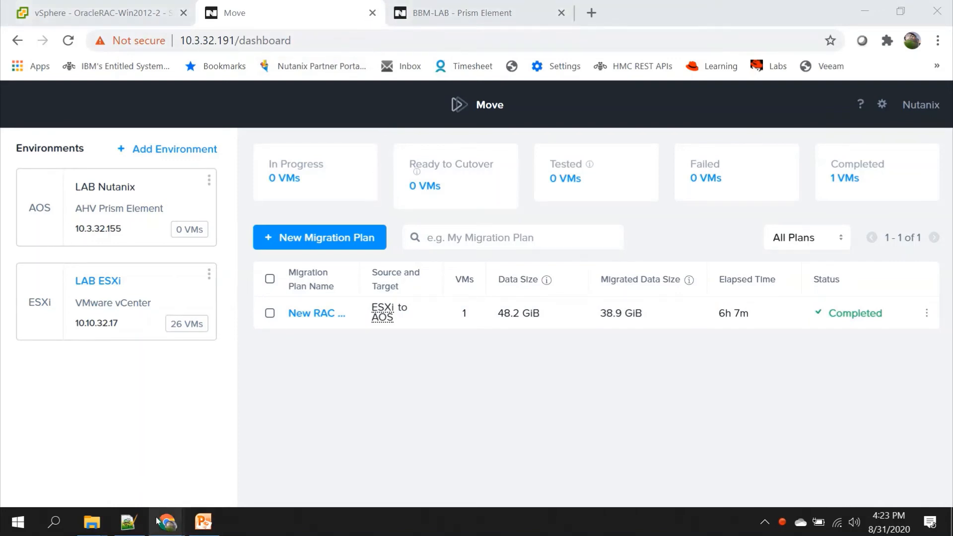
Step: Bring the OracleRAC-Win2012-2 console window to the front
mouse_move(157, 521)
left_click(246, 462)
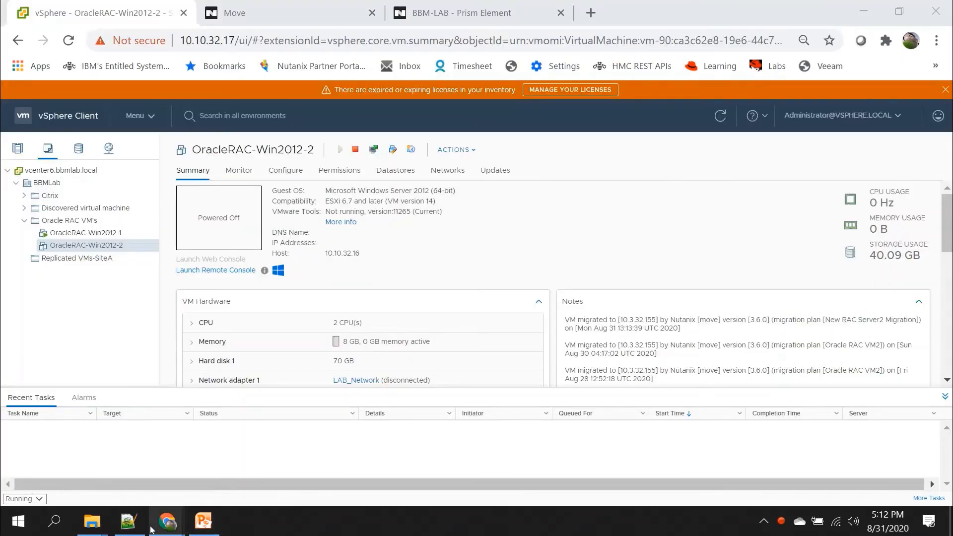
Step: Bring the noVNC console forward and maximize it
mouse_move(167, 523)
left_click(242, 466)
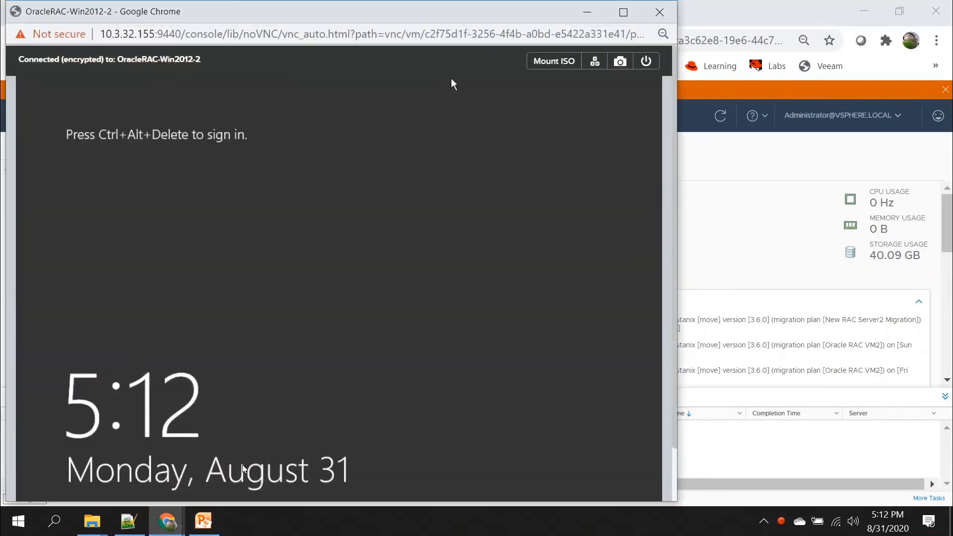
left_click(623, 12)
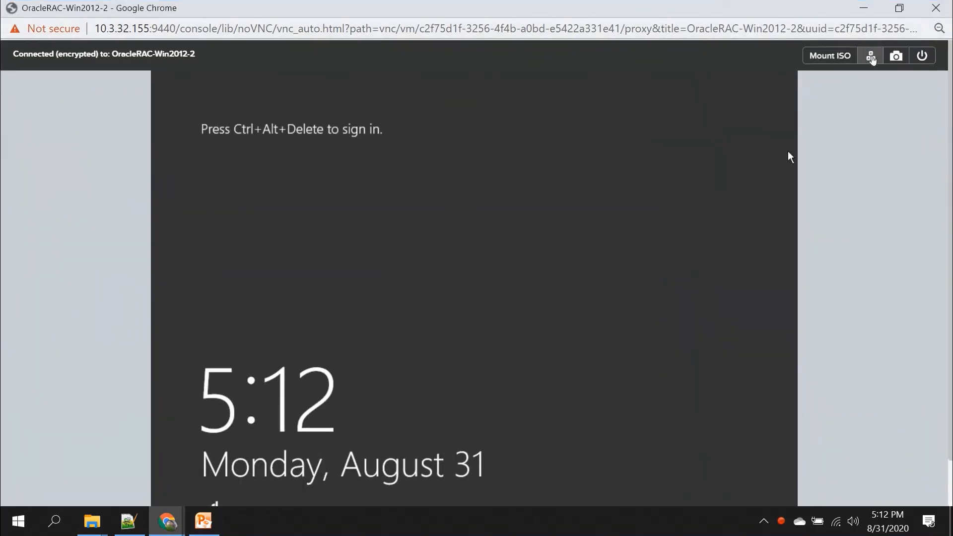
Step: Send Ctrl+Alt+Del and sign in to the migrated VM with the domain user's password
left_click(871, 57)
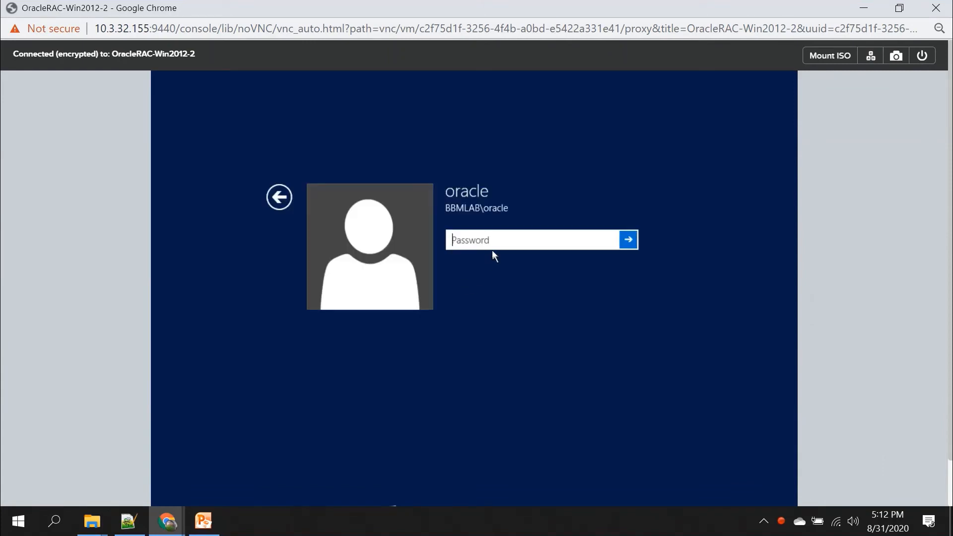
type("•")
key("BackSpace")
type("•••")
key("Return")
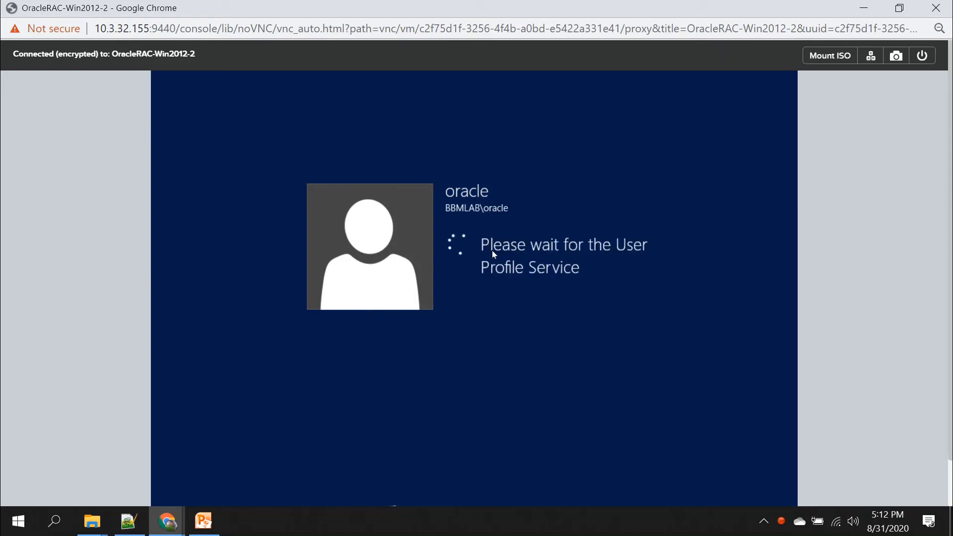
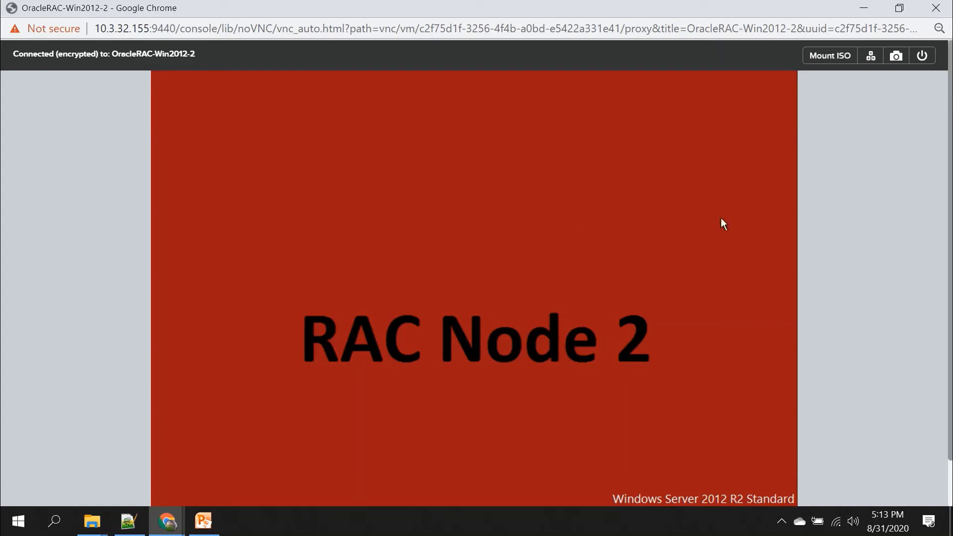
Step: Scroll the OracleRAC-Win2012-2 console page while Windows Server 2012 R2 finishes booting to the desktop
scroll(721, 218, "down", 1)
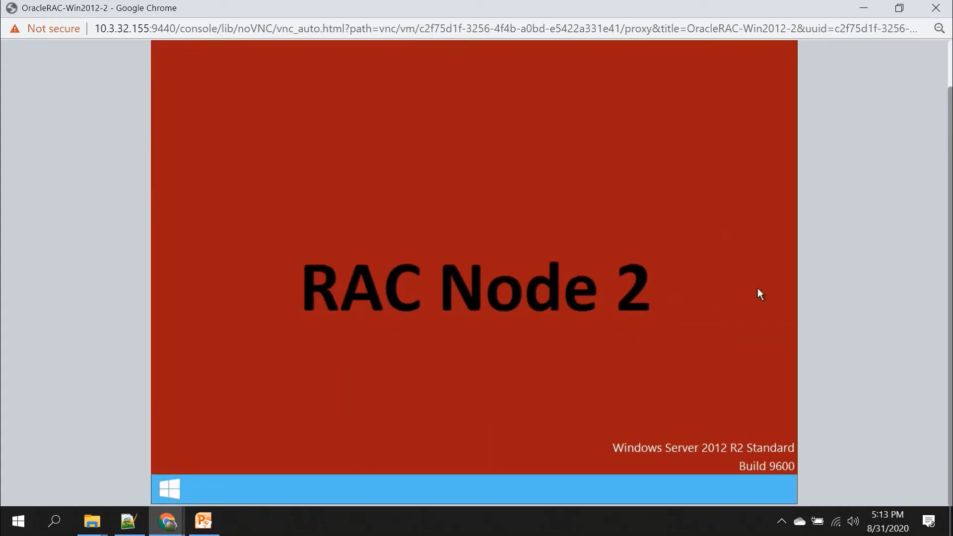
scroll(759, 293, "up", 1)
scroll(946, 181, "down", 1)
scroll(949, 238, "up", 1)
scroll(950, 227, "up", 1)
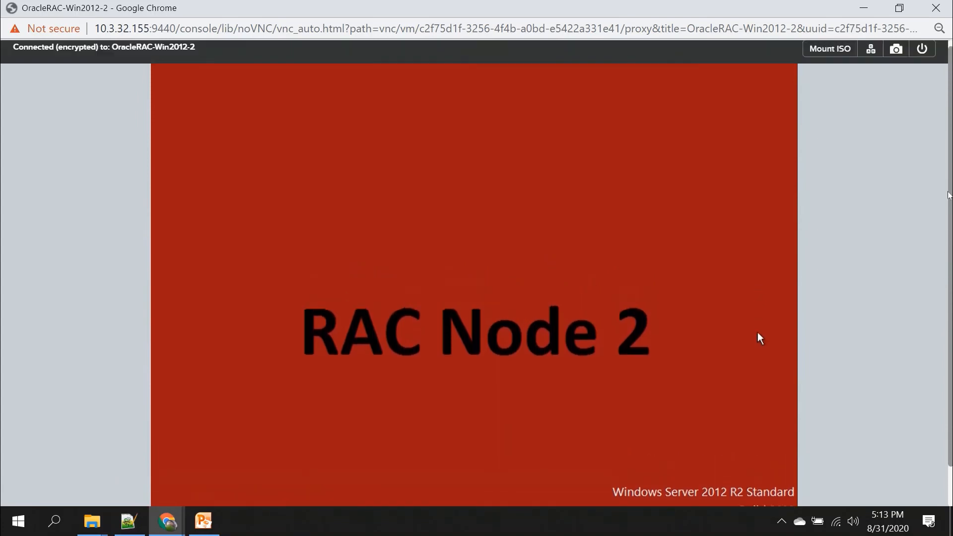
scroll(949, 228, "down", 1)
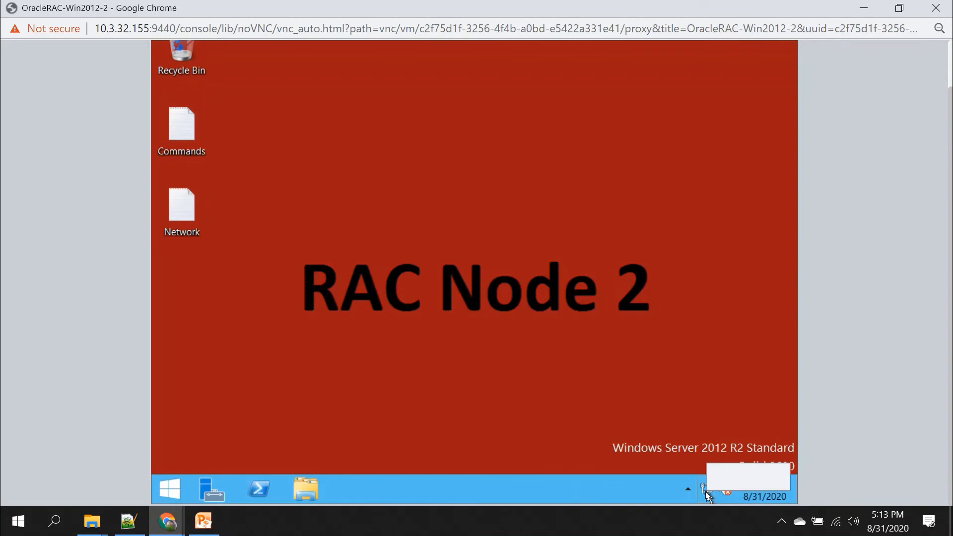
Step: Review the VM's Ethernet and Ethernet 2 adapters from Network and Sharing Center
right_click(709, 495)
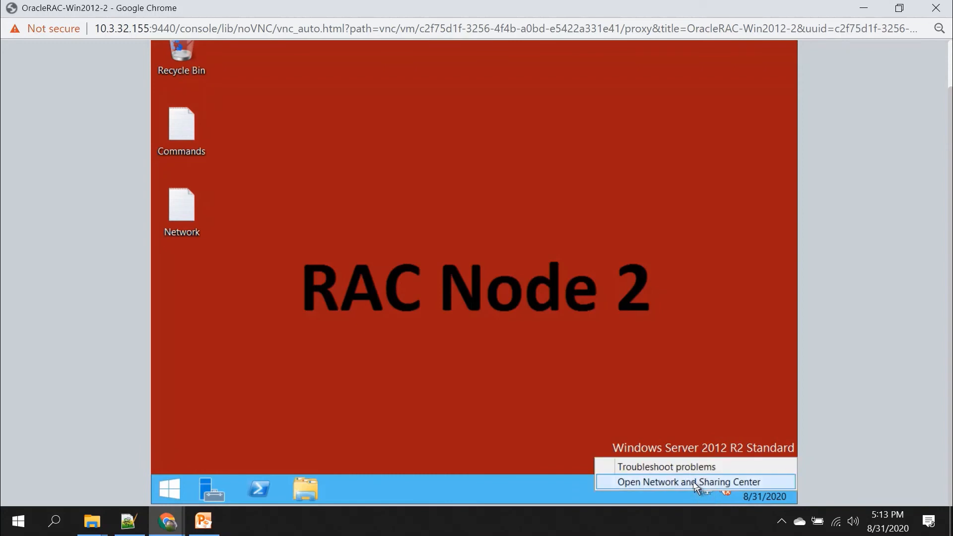
left_click(694, 482)
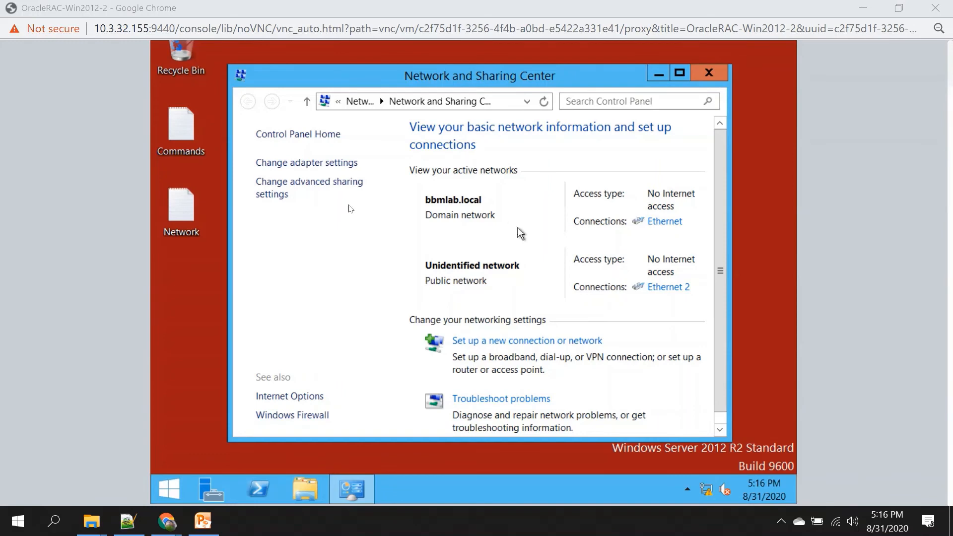
left_click(292, 166)
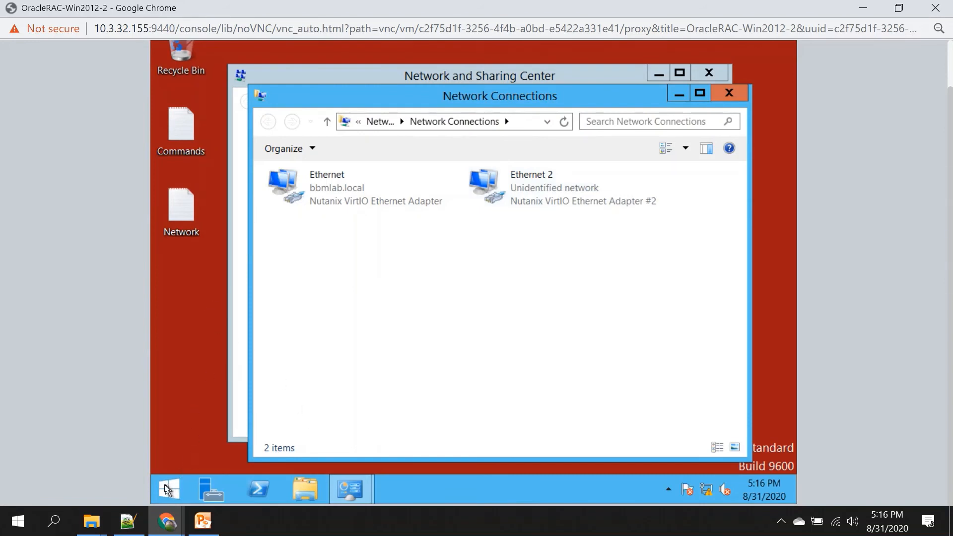
Step: Close Network Connections, Network and Sharing Center, and the VM console window
left_click(166, 488)
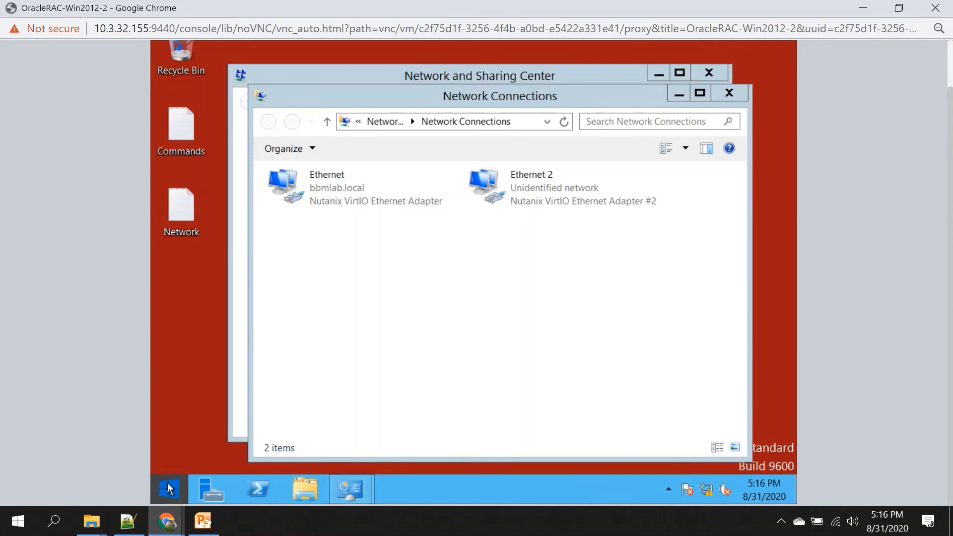
left_click(729, 93)
left_click(709, 73)
left_click(936, 7)
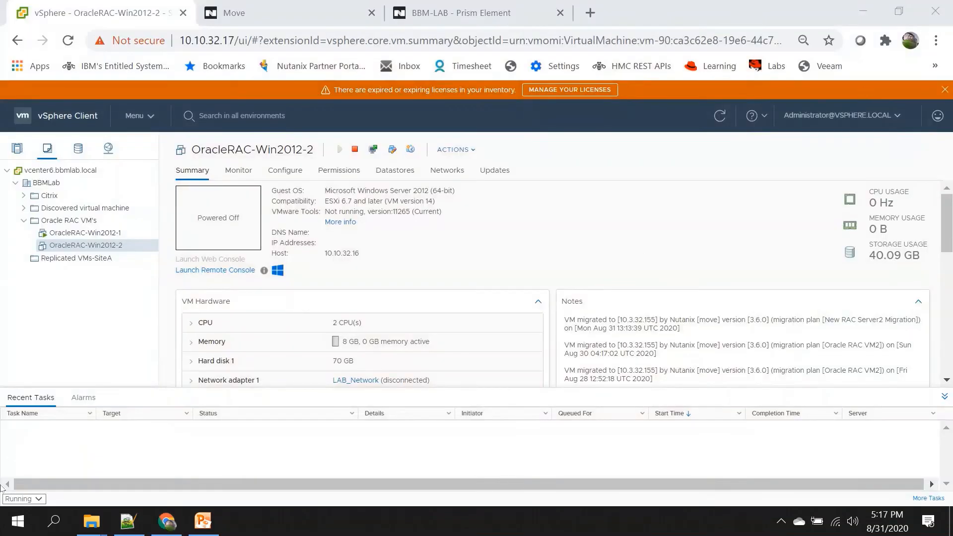
Step: Launch mstsc and connect to the recent 10.10.32.192 Remote Desktop session, restoring its window
left_click(66, 519)
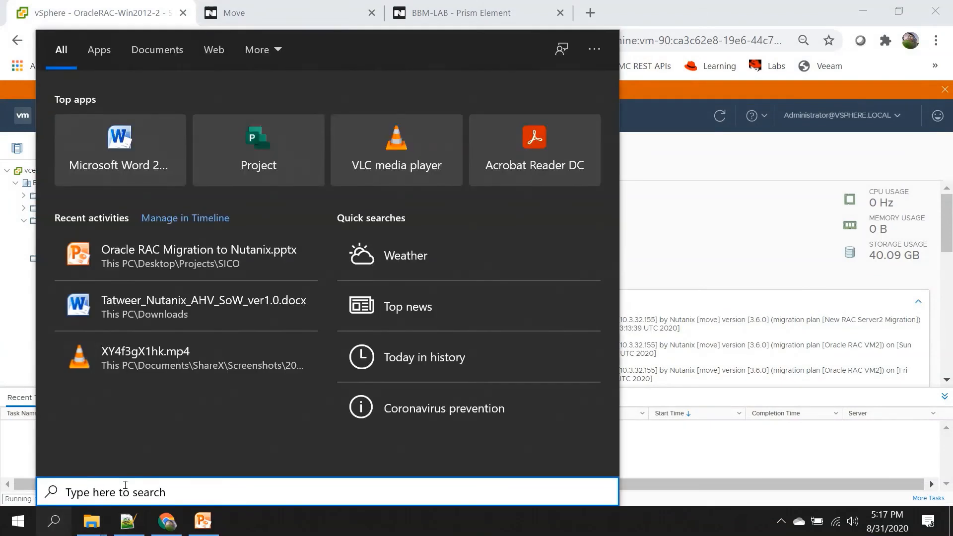
type("mst")
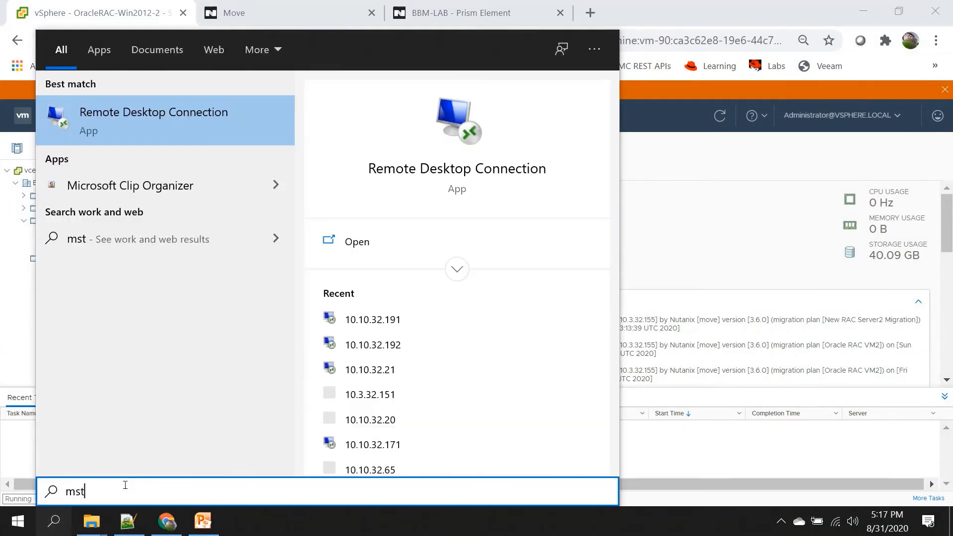
left_click(431, 348)
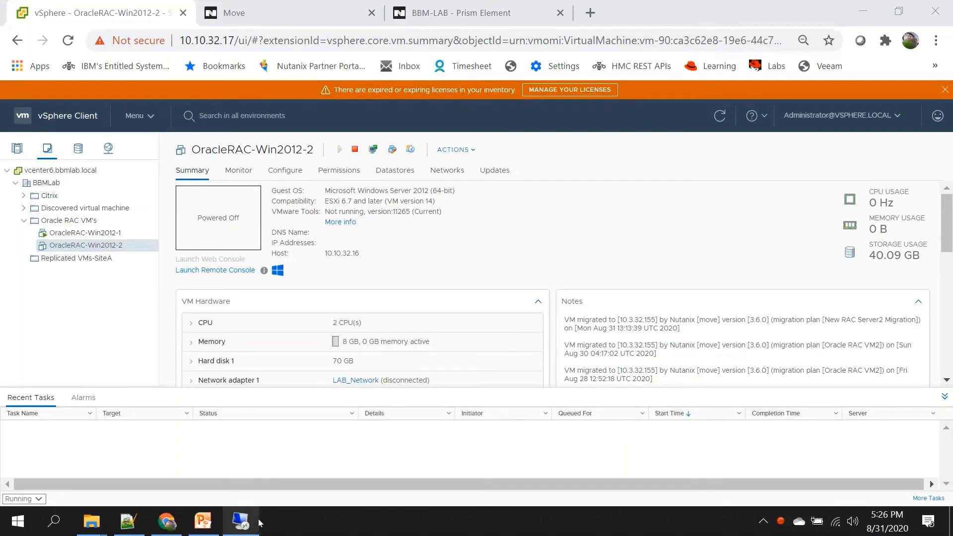
left_click(248, 521)
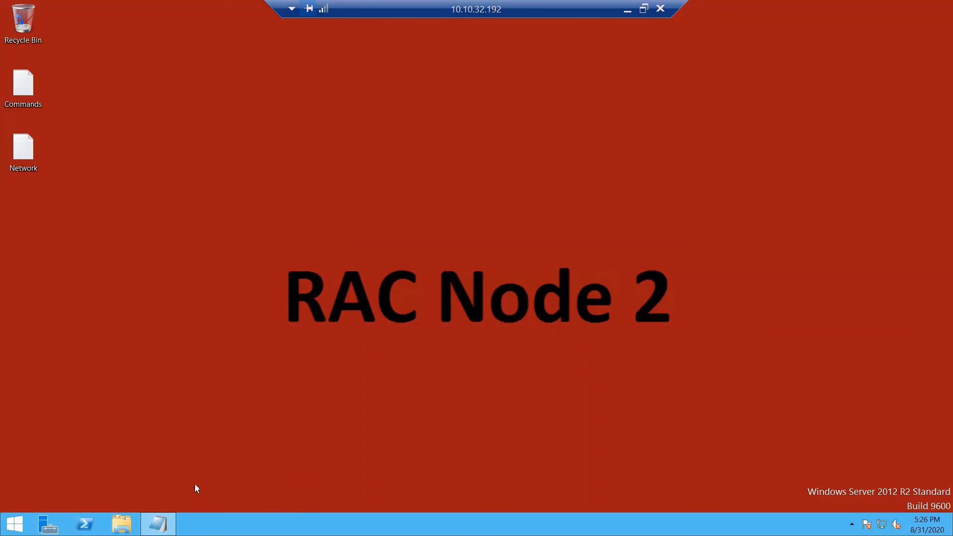
Step: Open Device Manager maximized with hidden devices shown and Network adapters expanded to the Intel 82574L entries
right_click(11, 528)
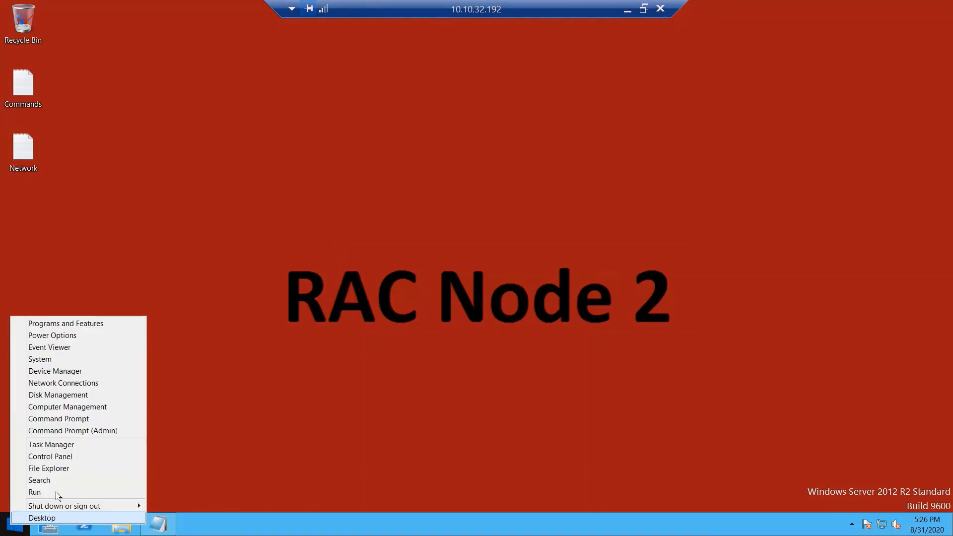
left_click(81, 372)
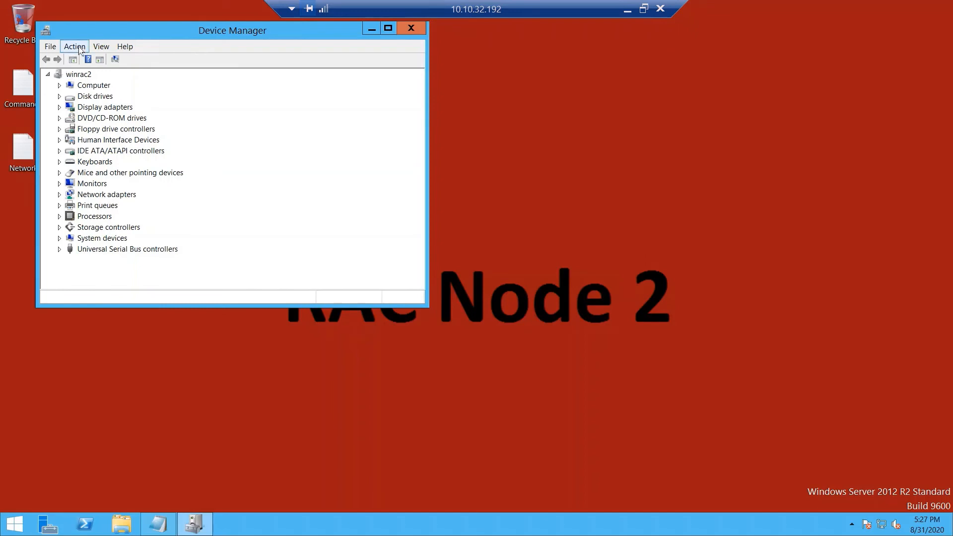
left_click(102, 46)
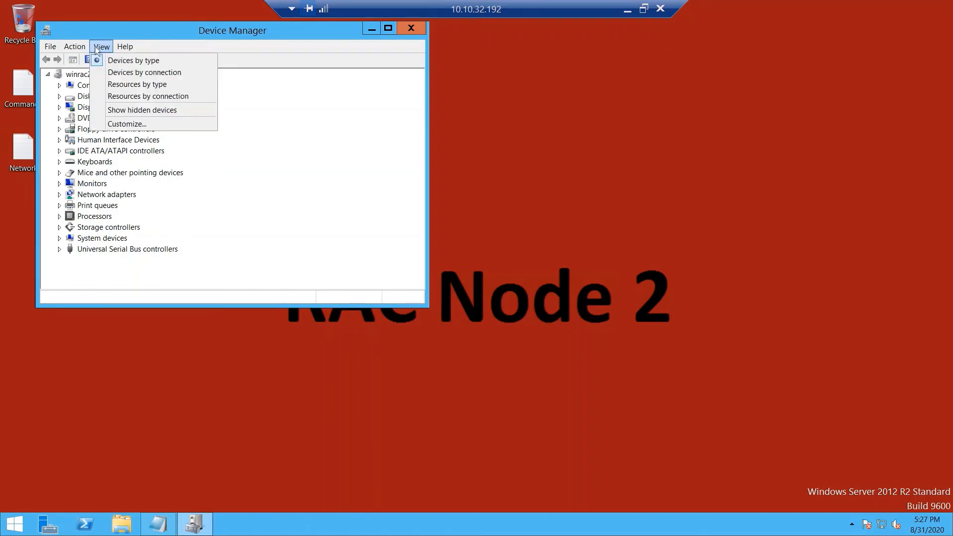
left_click(119, 115)
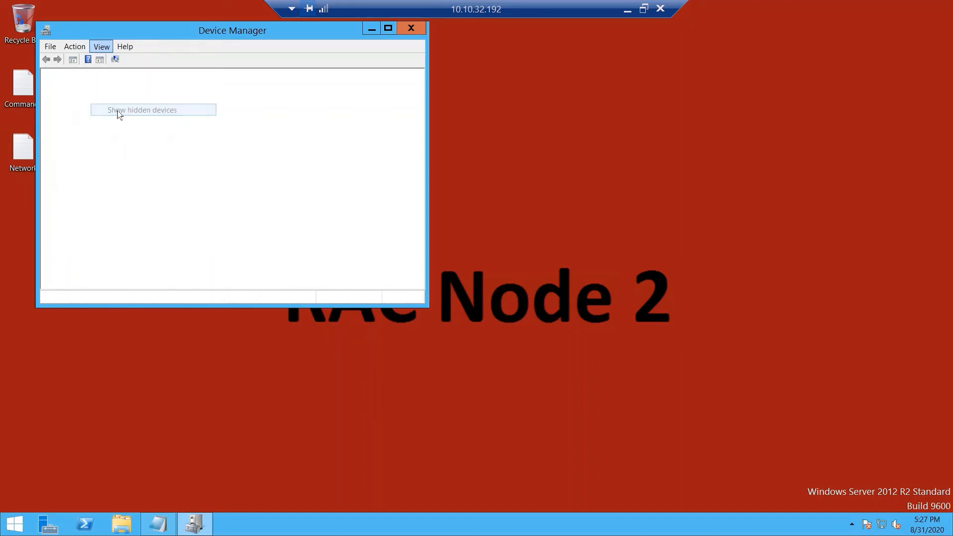
double_click(278, 32)
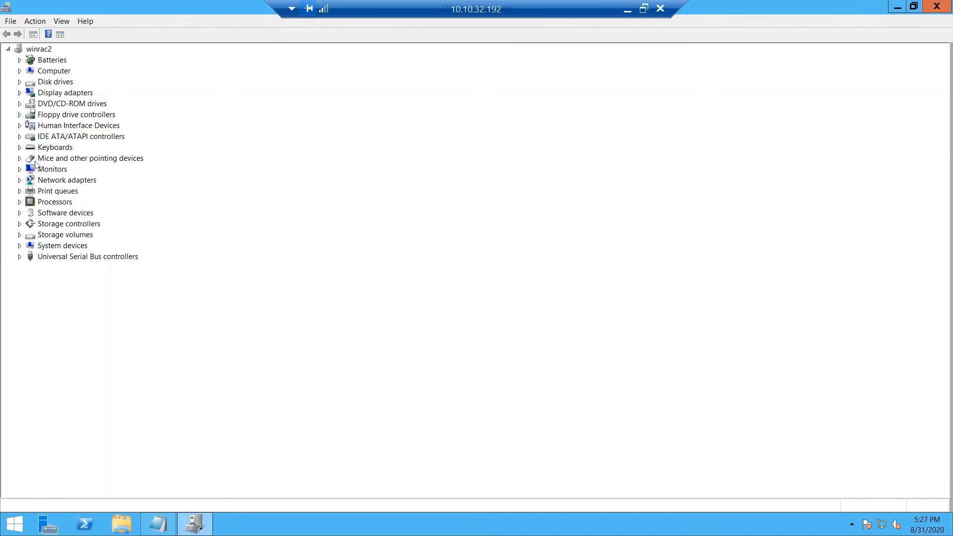
left_click(19, 180)
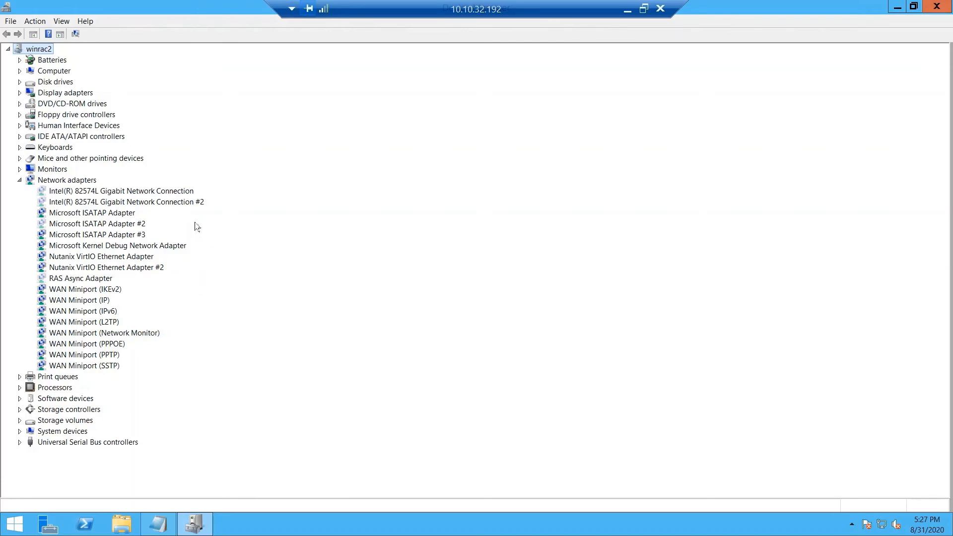
left_click(147, 192)
left_click(147, 202)
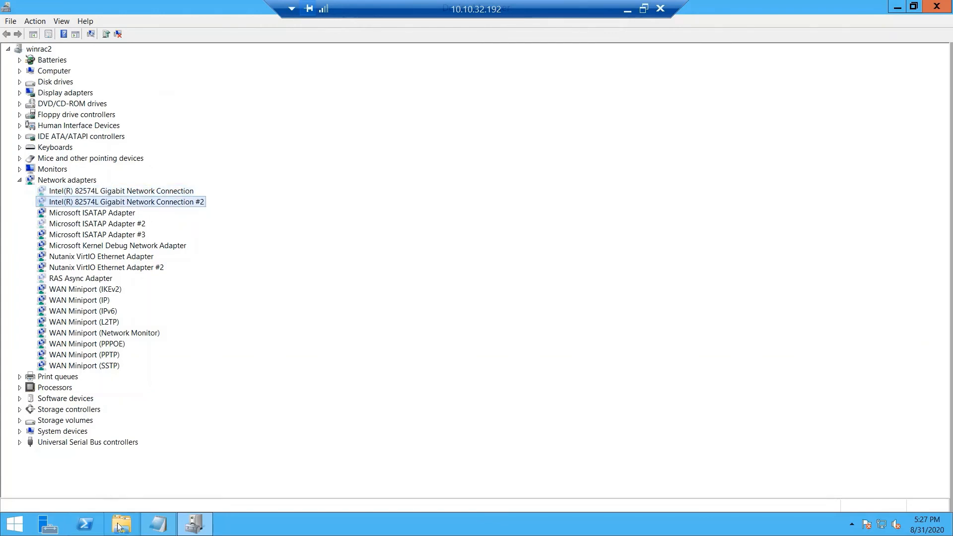
Step: Try renaming Ethernet to Ethernet0, dismiss the duplicate-name error, and return to Device Manager
right_click(878, 523)
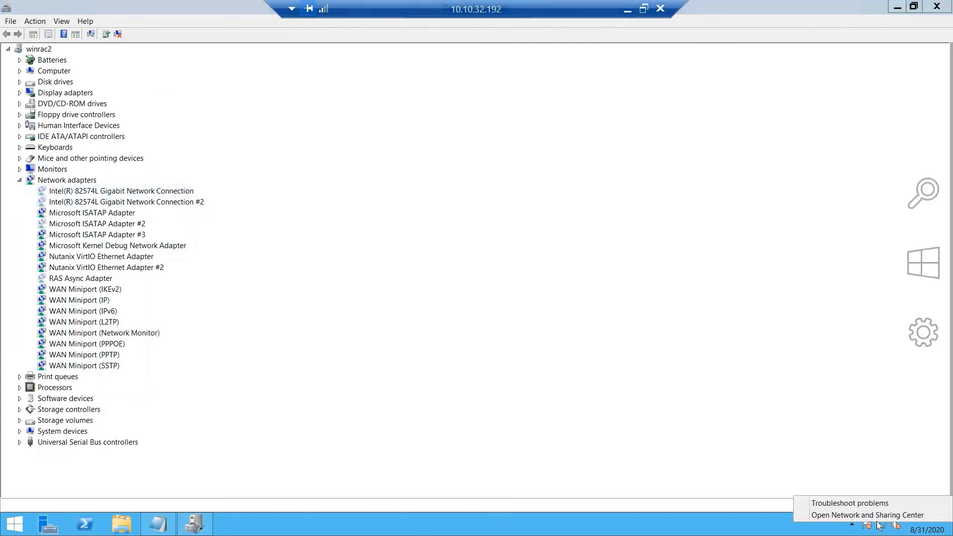
left_click(874, 516)
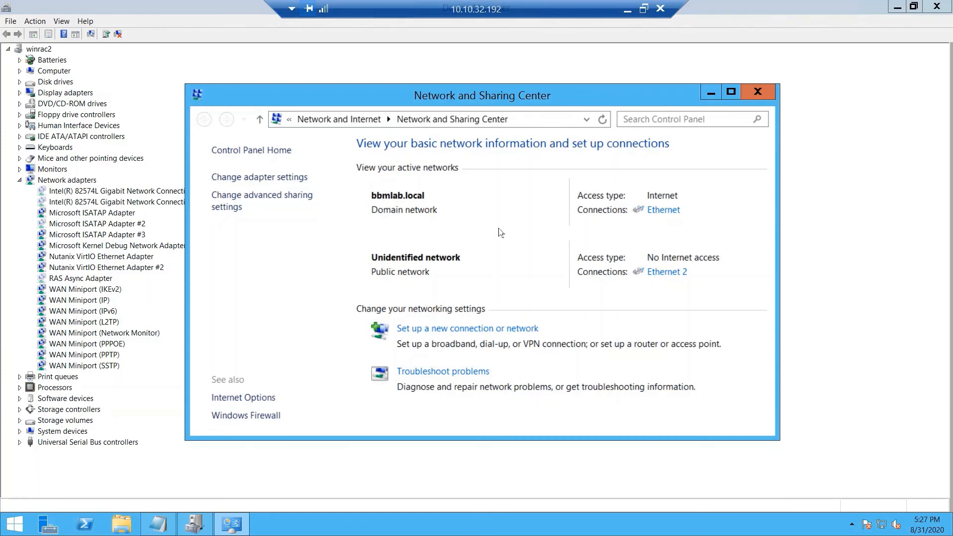
left_click(260, 178)
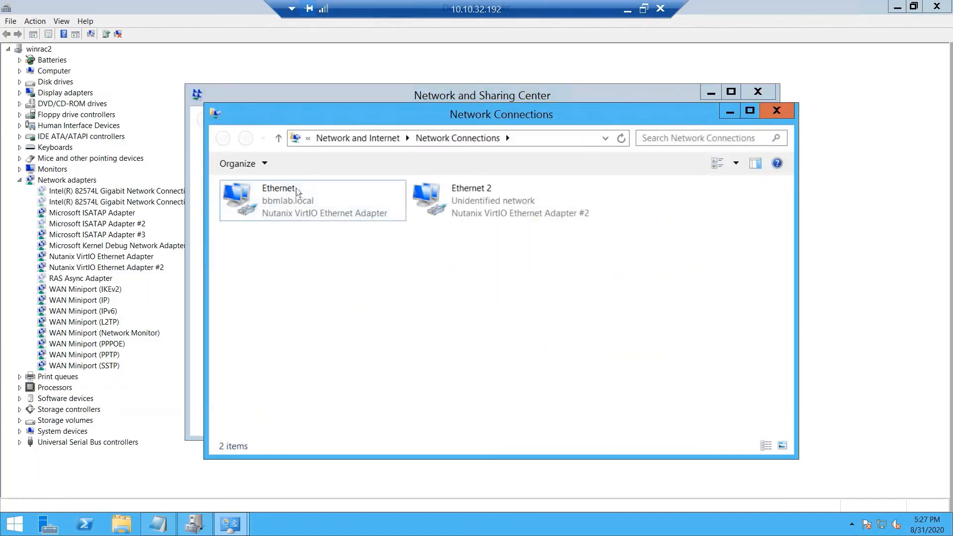
left_click(296, 191)
left_click(295, 191)
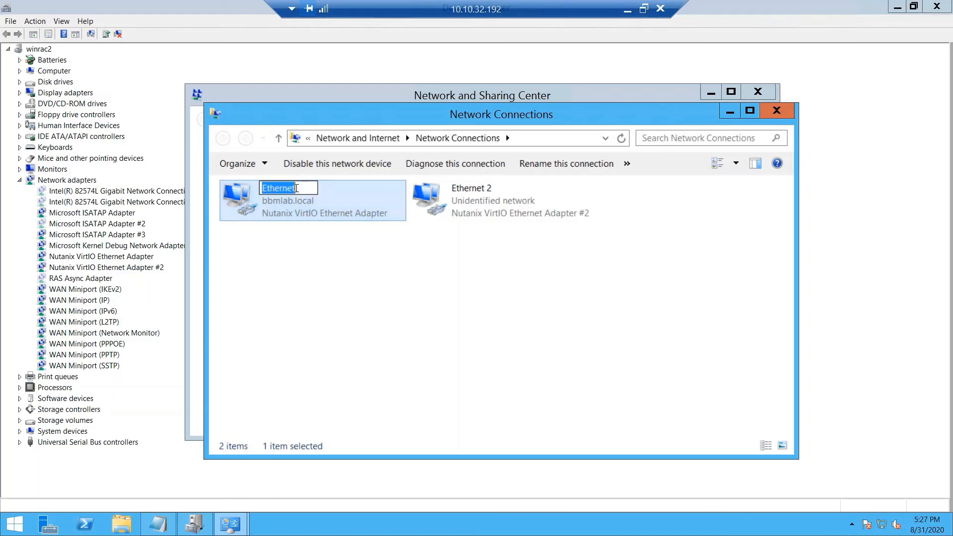
left_click(313, 188)
type("0")
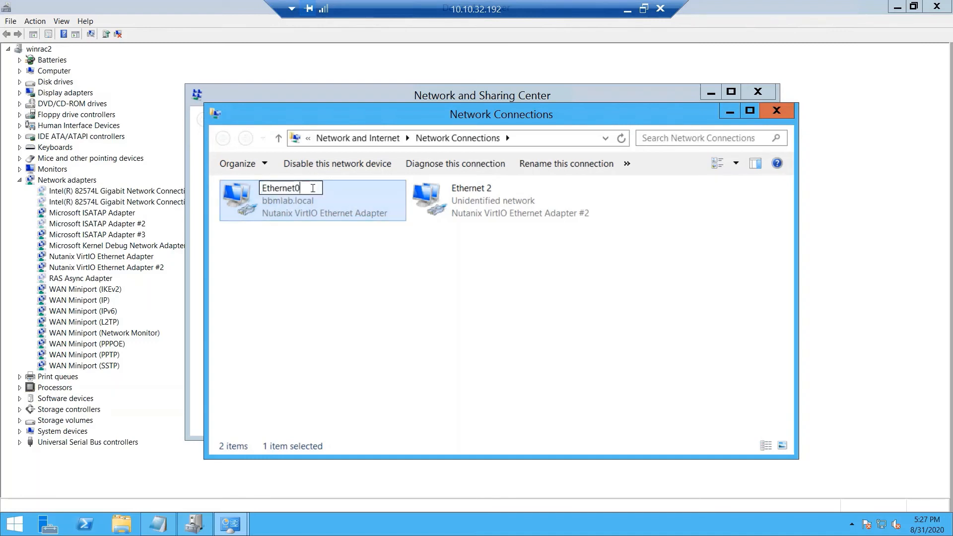
key("Return")
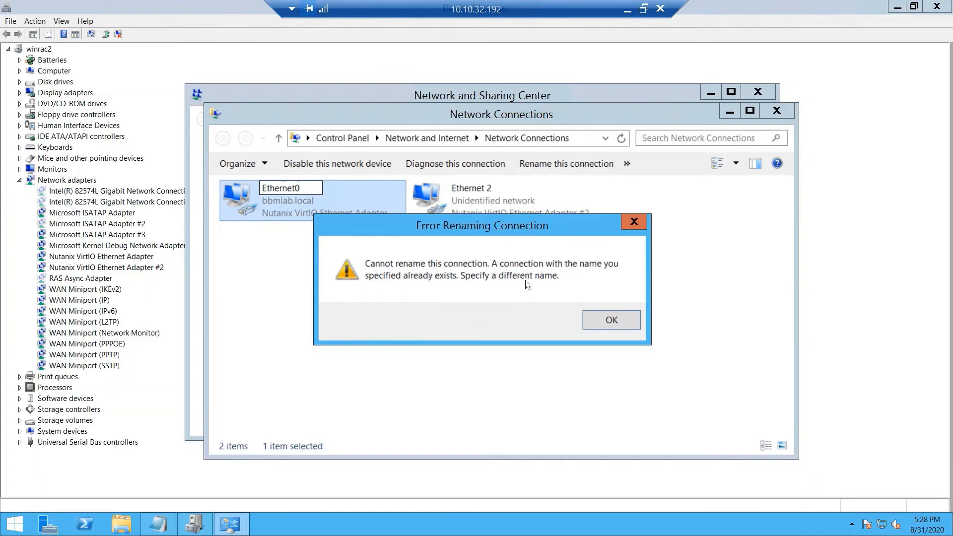
left_click(609, 326)
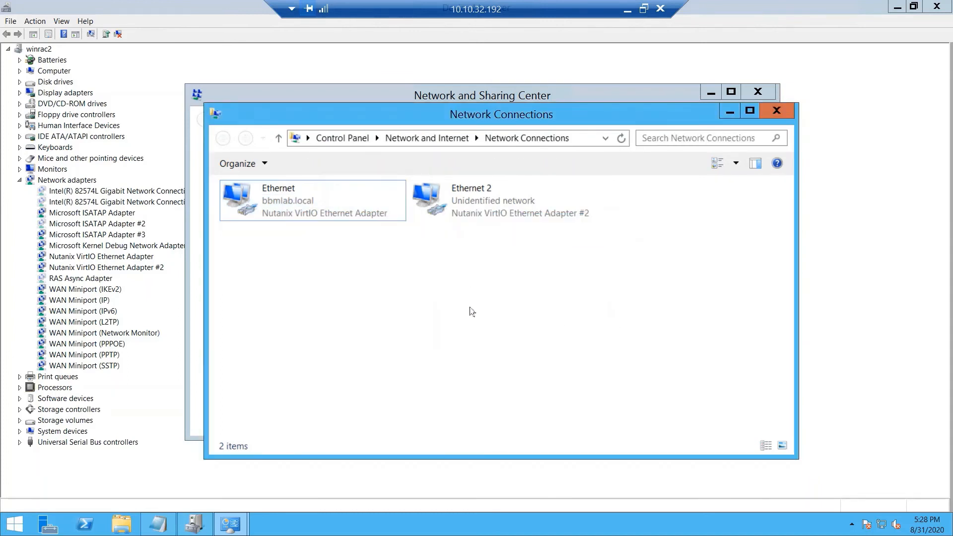
left_click(80, 194)
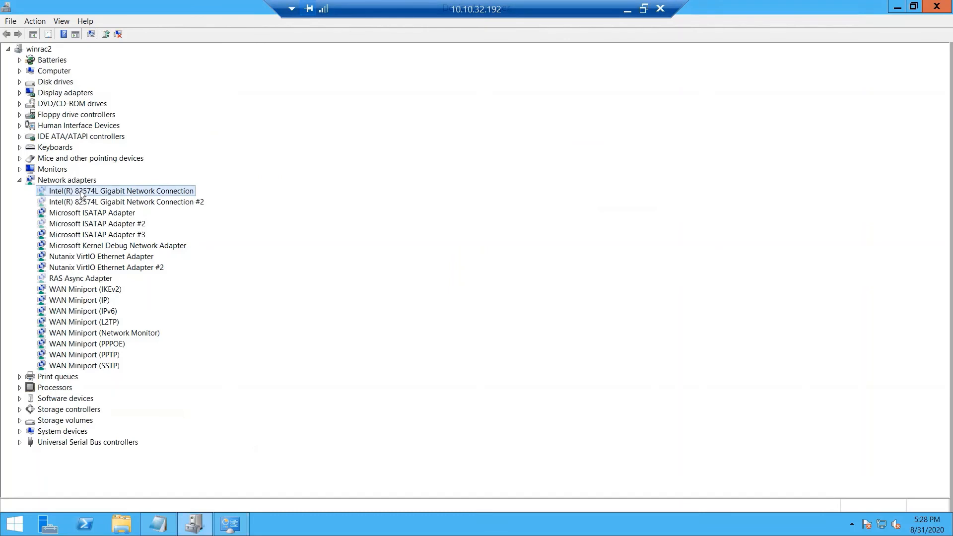
Step: Uninstall both Intel 82574L adapters, the first and #2, from Device Manager
right_click(81, 195)
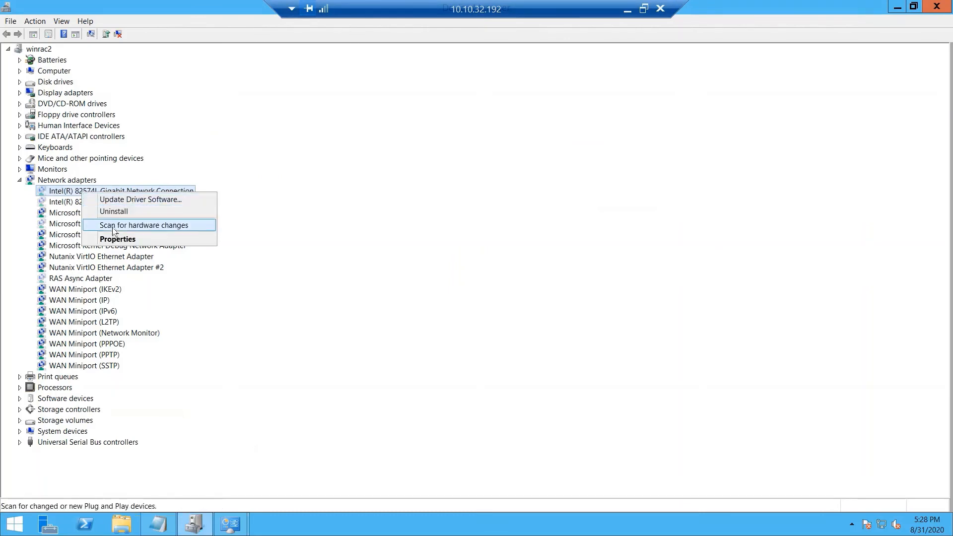
left_click(124, 212)
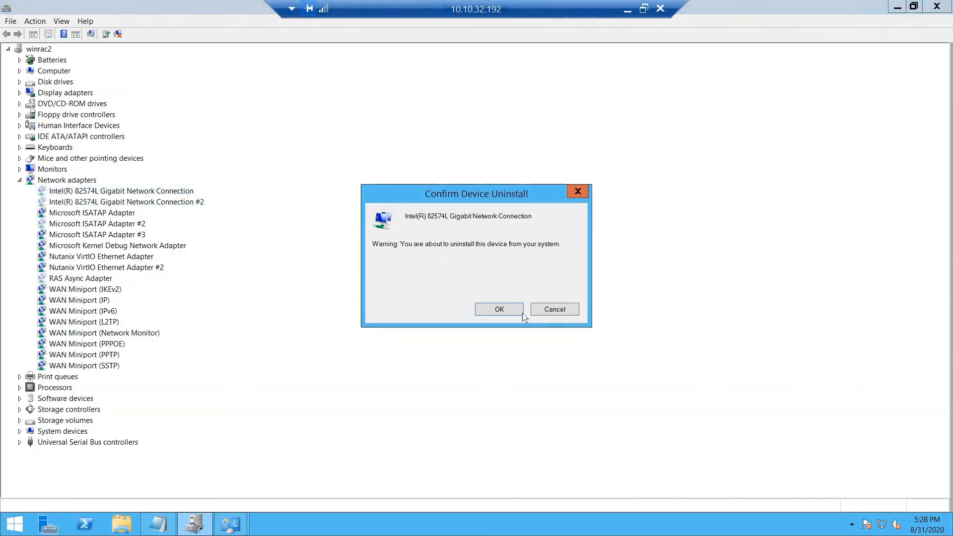
left_click(509, 309)
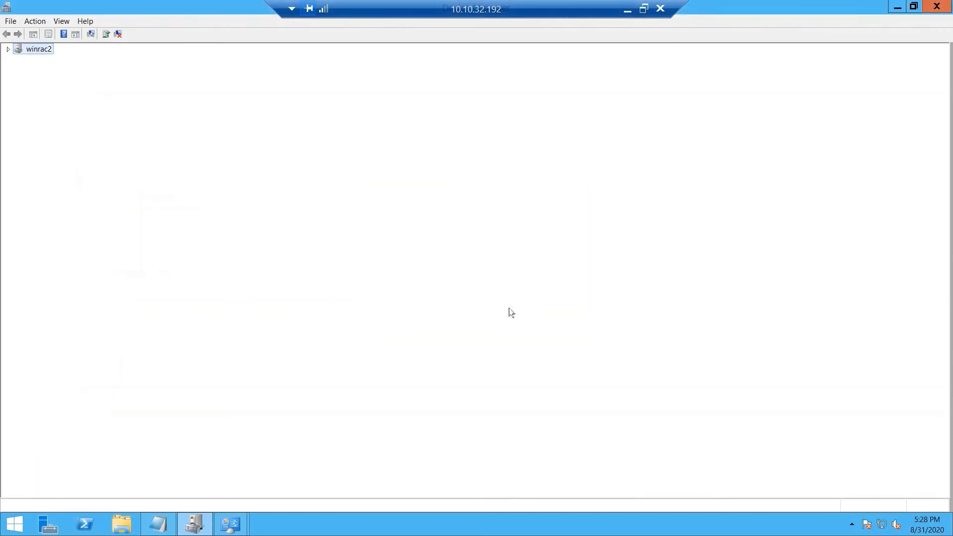
left_click(154, 191)
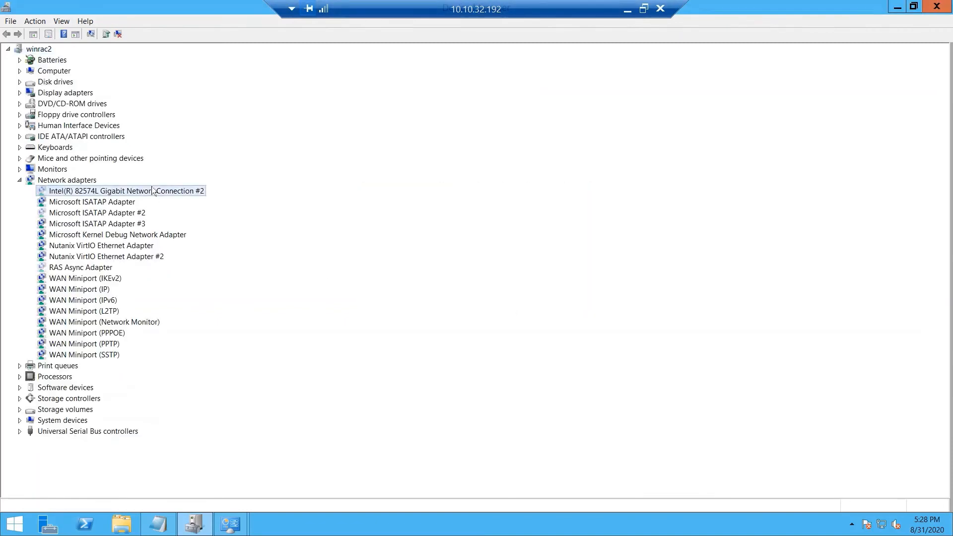
right_click(154, 191)
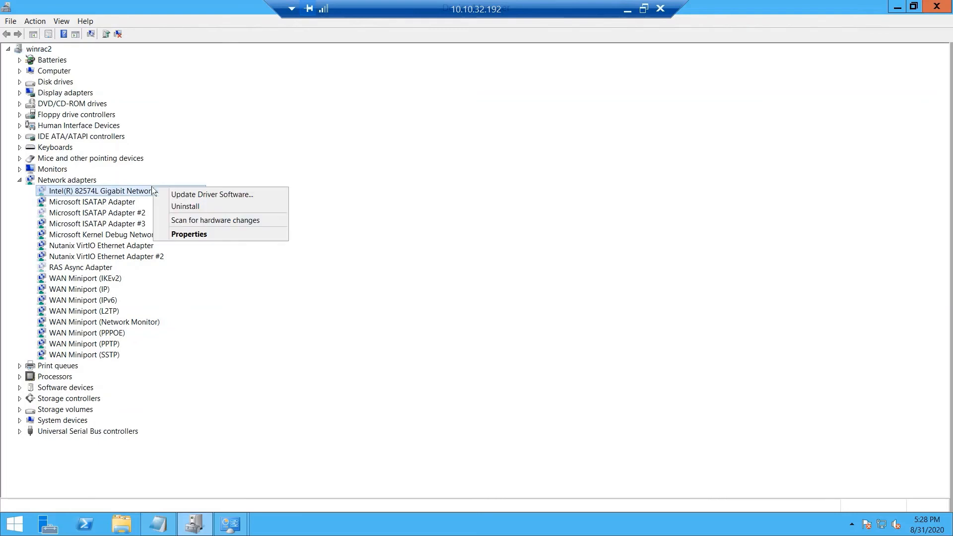
left_click(206, 207)
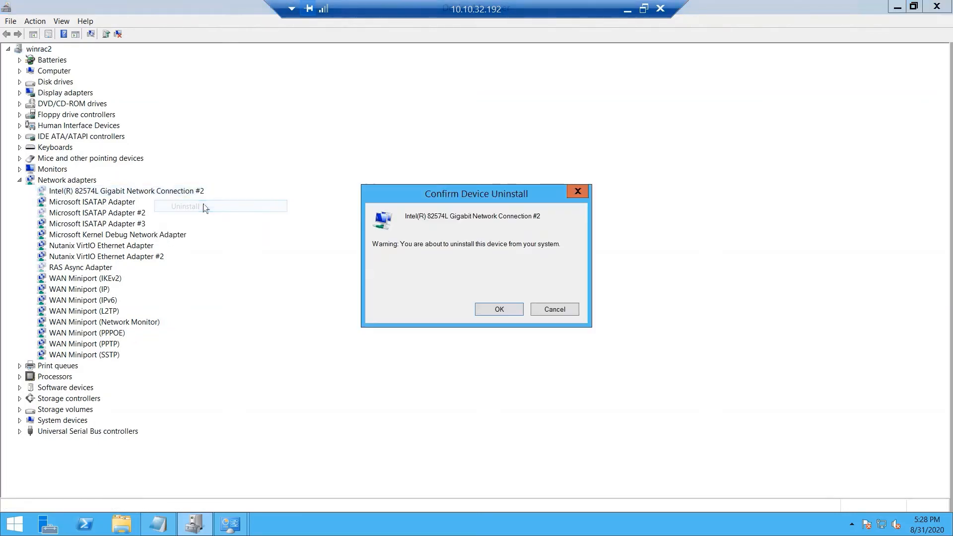
left_click(506, 310)
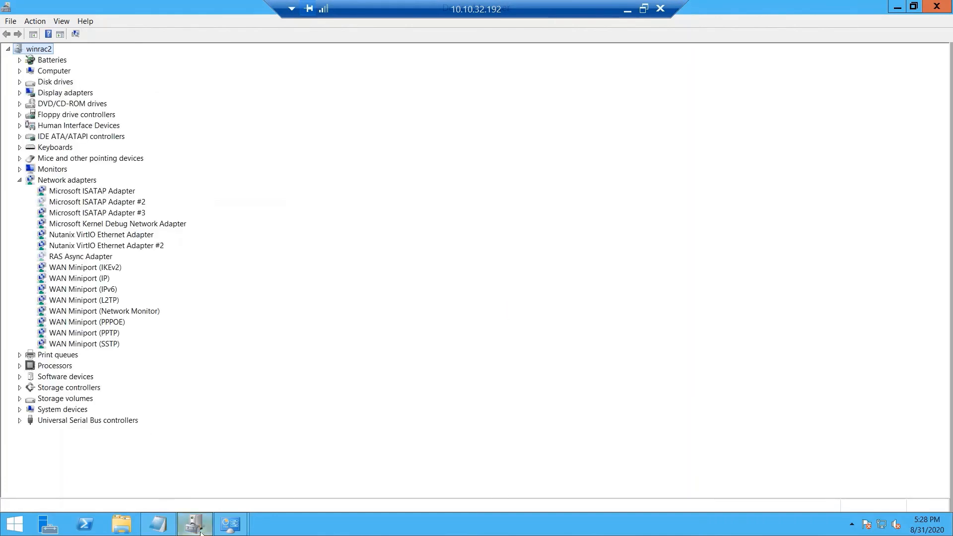
Step: Rename the Ethernet connection to Ethernet0
mouse_move(230, 525)
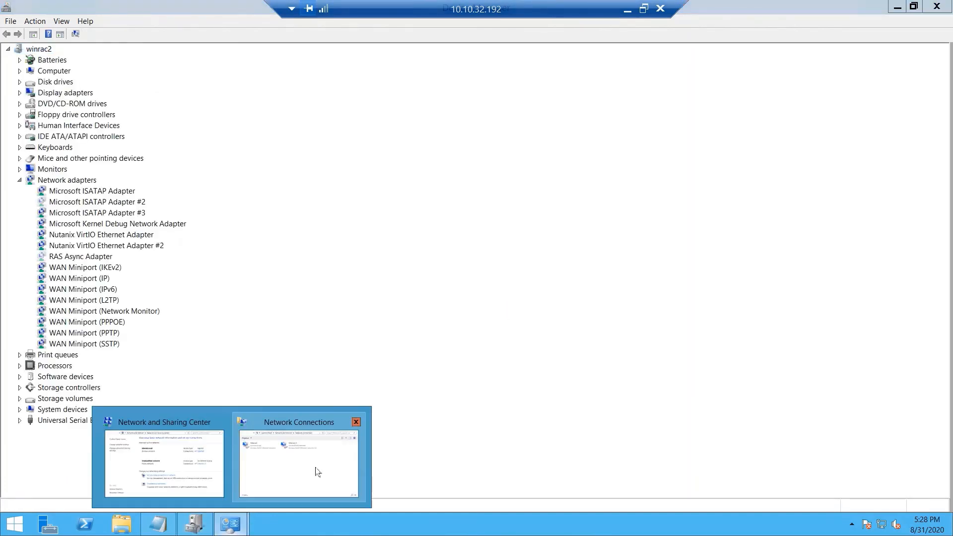
left_click(306, 461)
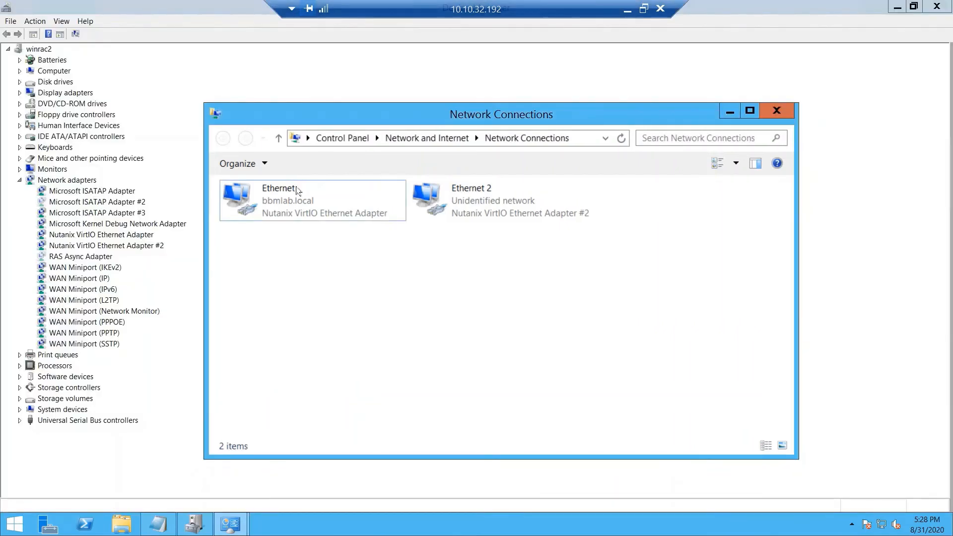
left_click(296, 191)
left_click(296, 191)
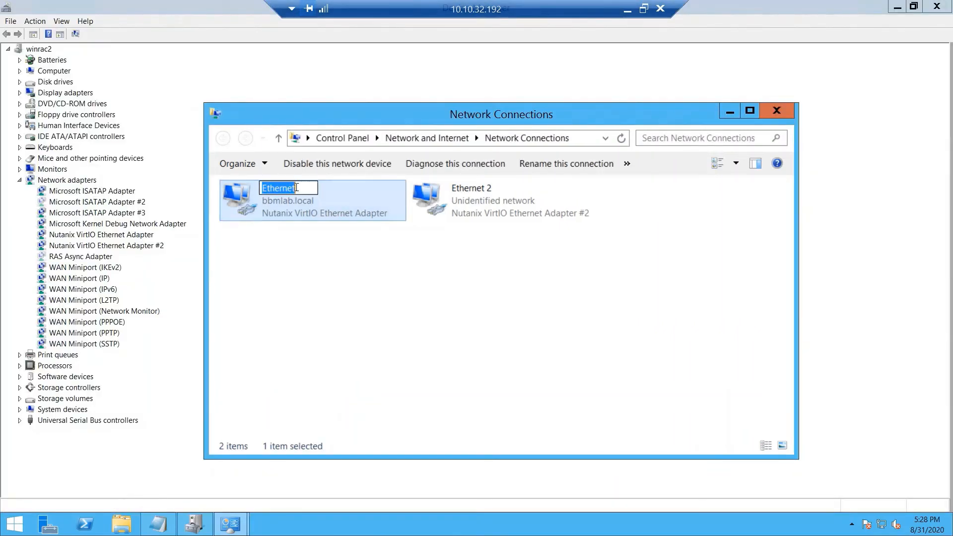
left_click(302, 189)
type("0")
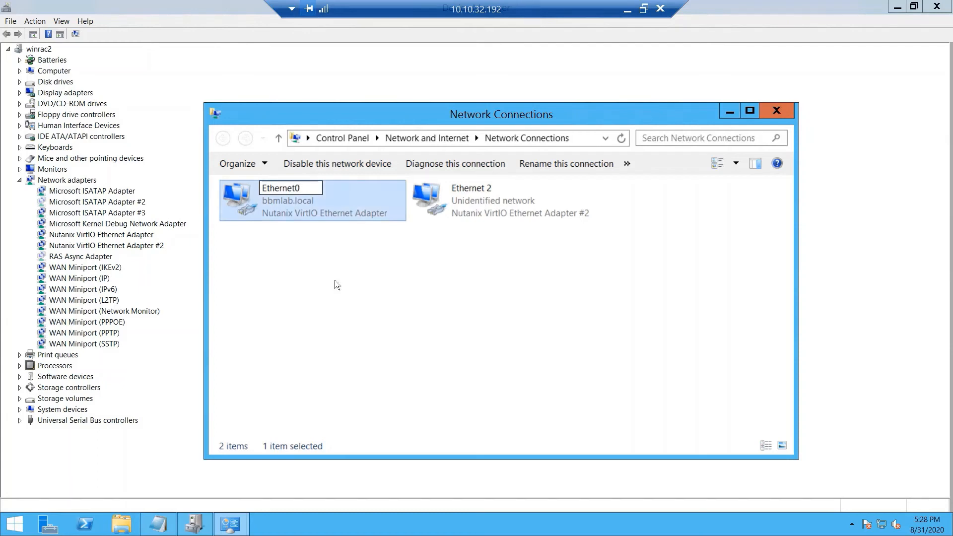
left_click(335, 284)
Step: Rename the Ethernet 2 connection to Ethernet1
left_click(489, 191)
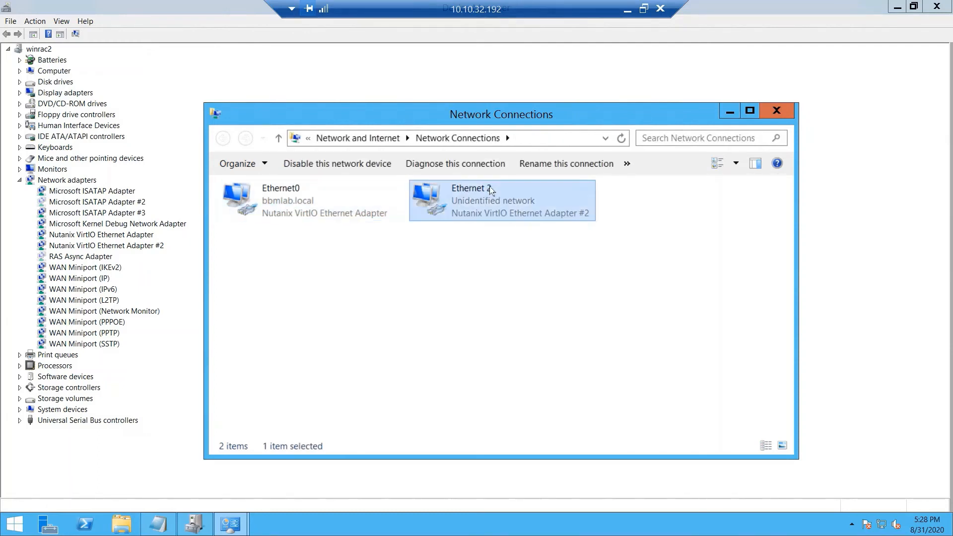
left_click(490, 191)
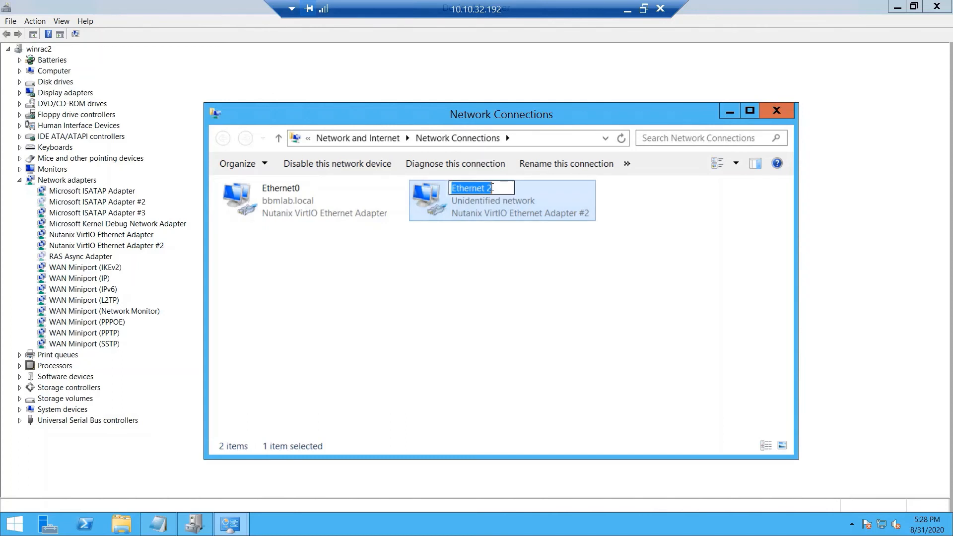
left_click(514, 188)
key("BackSpace")
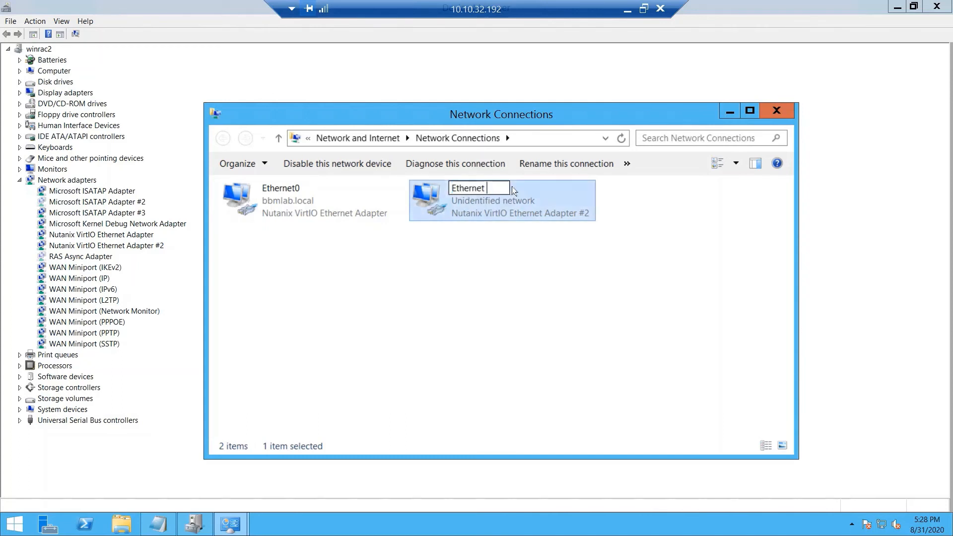
key("BackSpace")
type("1")
left_click(405, 352)
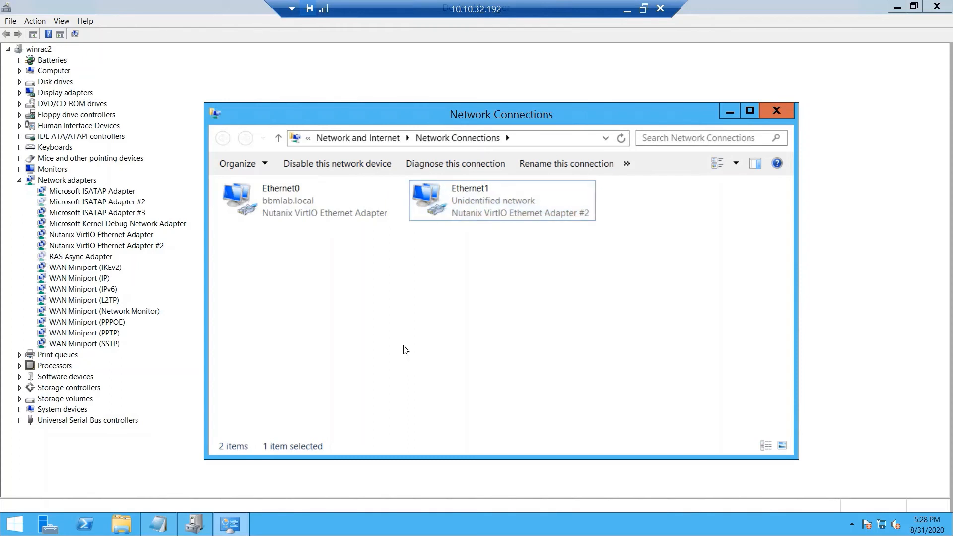
Step: Close Device Manager, recheck the adapter names, and minimize the network windows
left_click(777, 111)
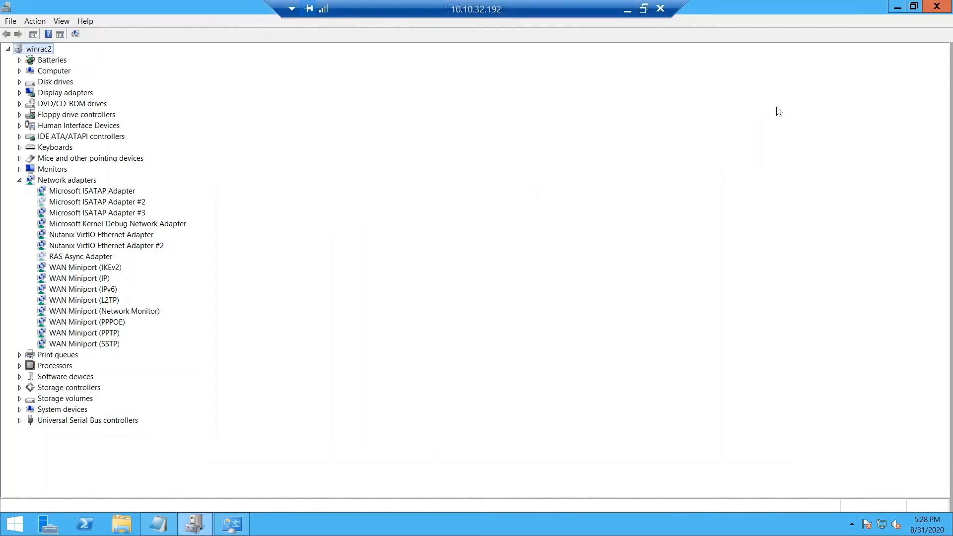
left_click(936, 8)
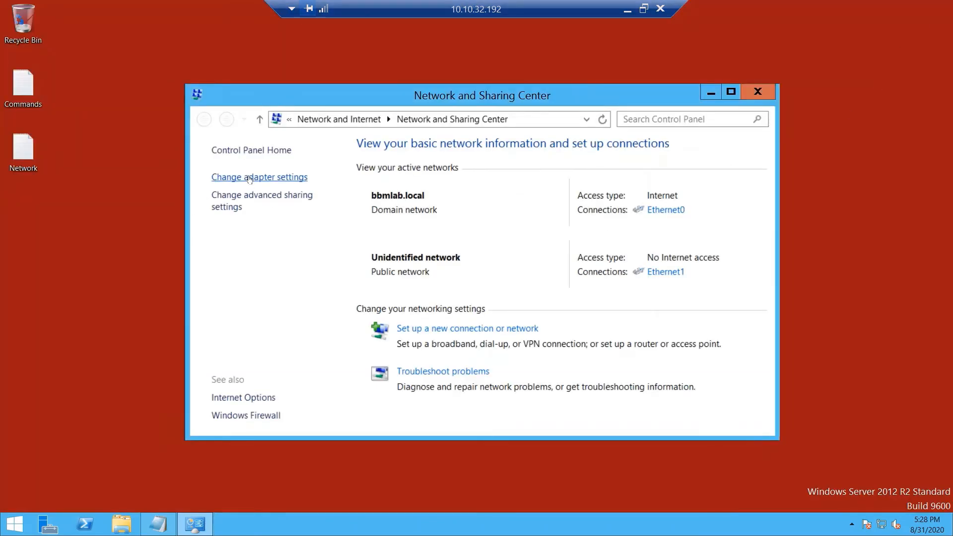
left_click(249, 177)
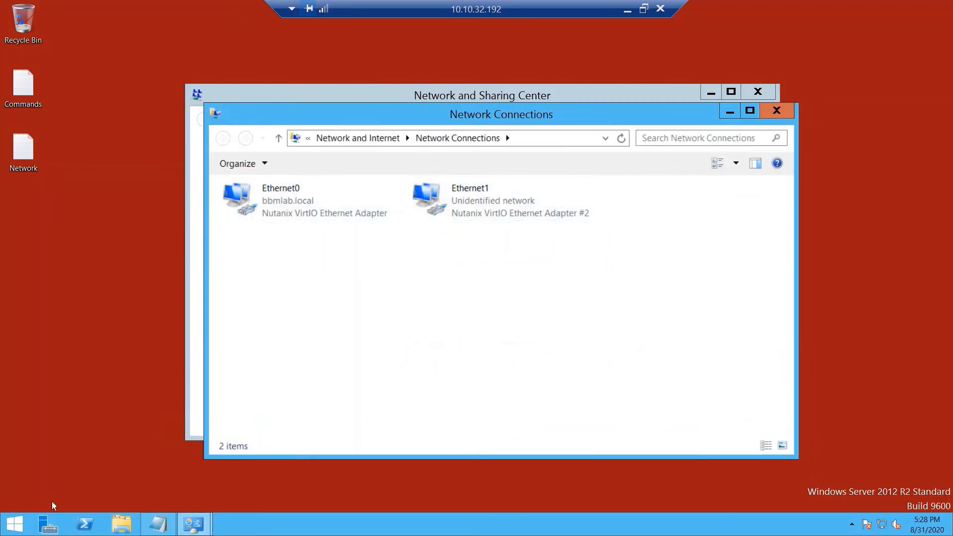
left_click(730, 114)
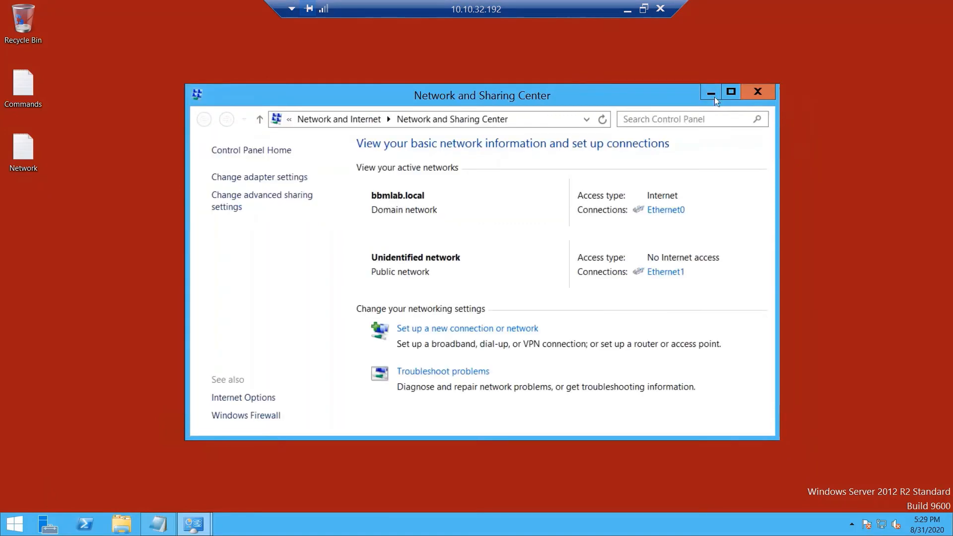
left_click(710, 93)
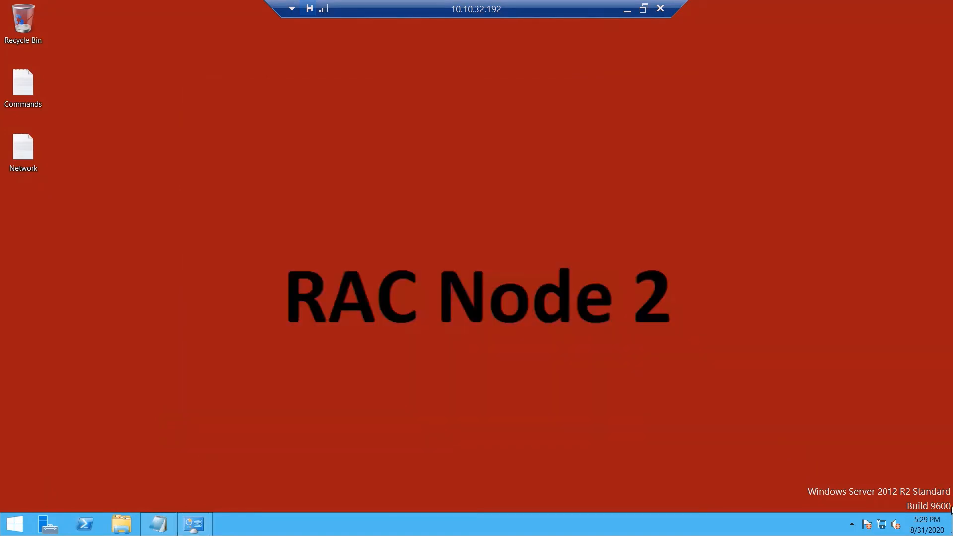
mouse_move(952, 228)
left_click(924, 199)
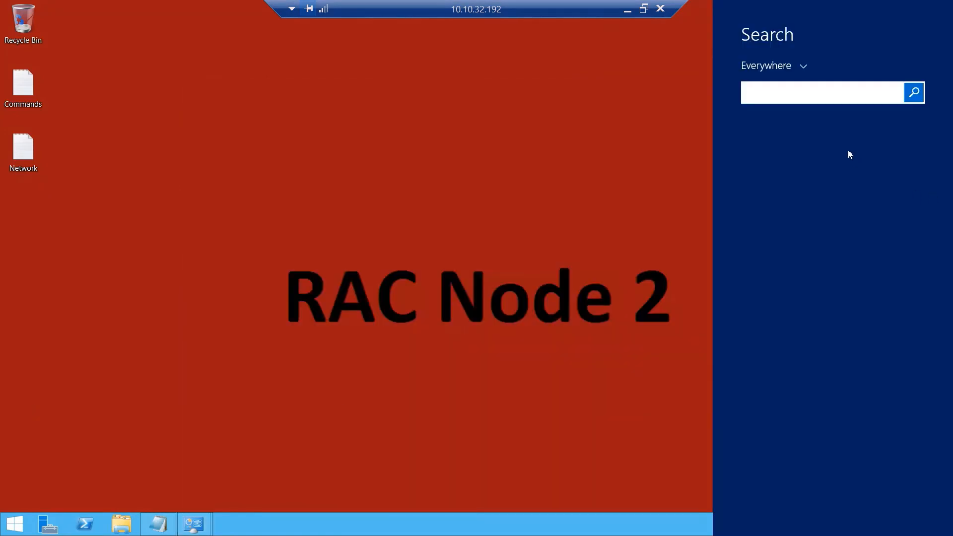
Step: Launch Command Prompt as administrator
type("cmd")
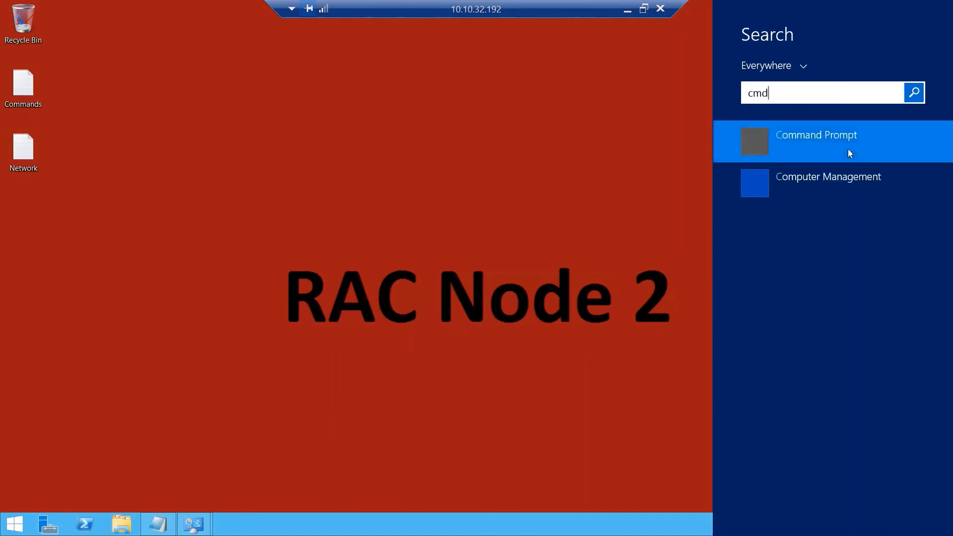
right_click(848, 149)
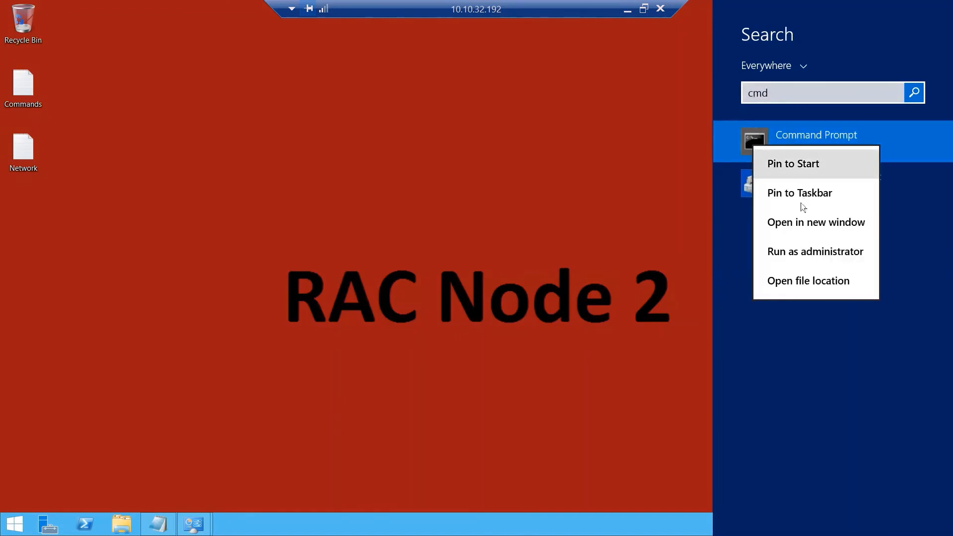
left_click(807, 251)
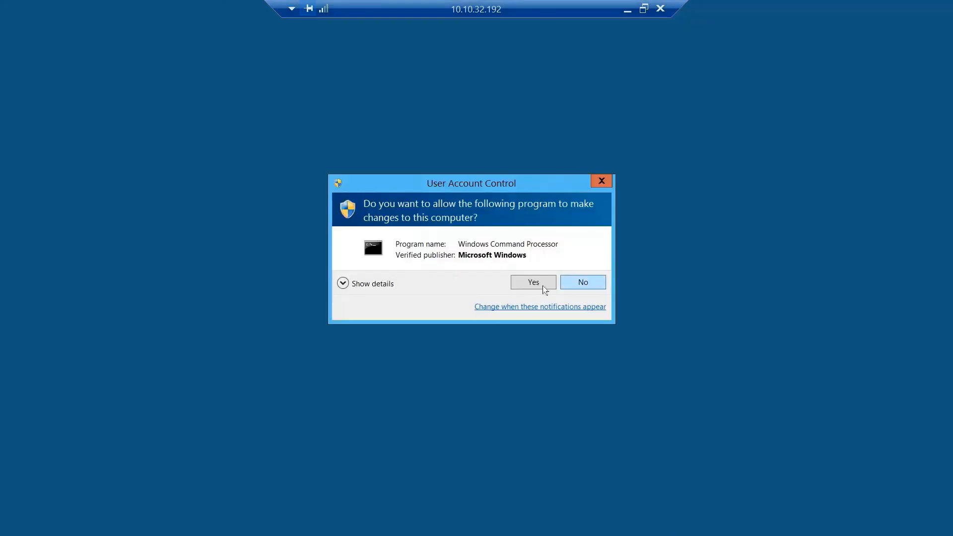
left_click(544, 287)
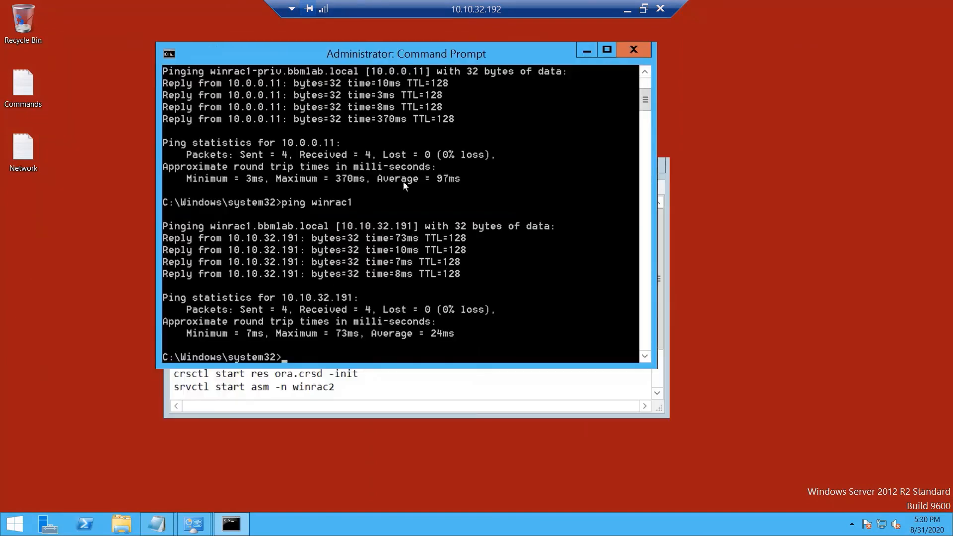
Step: Copy 'crsctl start crs' from the Commands notes and run it in the console
left_click(390, 373)
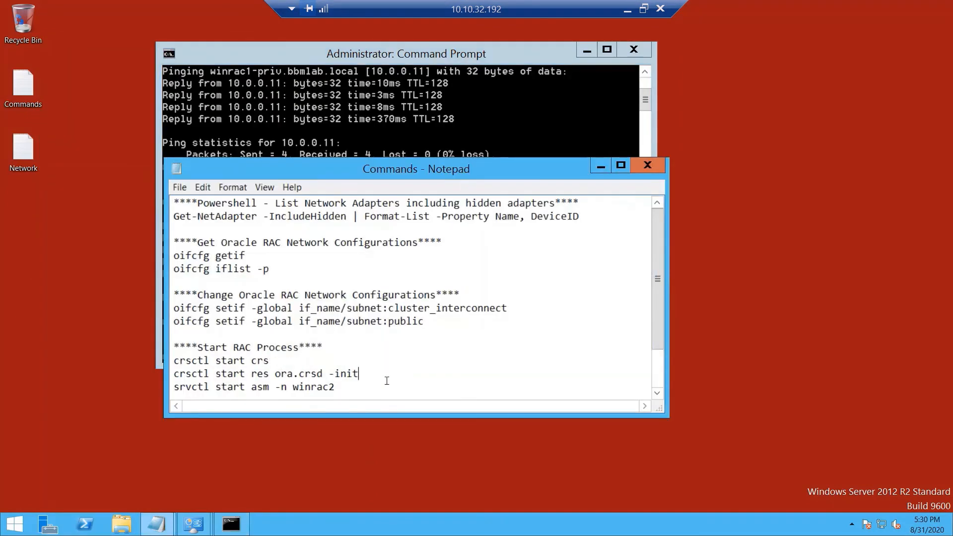
scroll(404, 372, "down", 2)
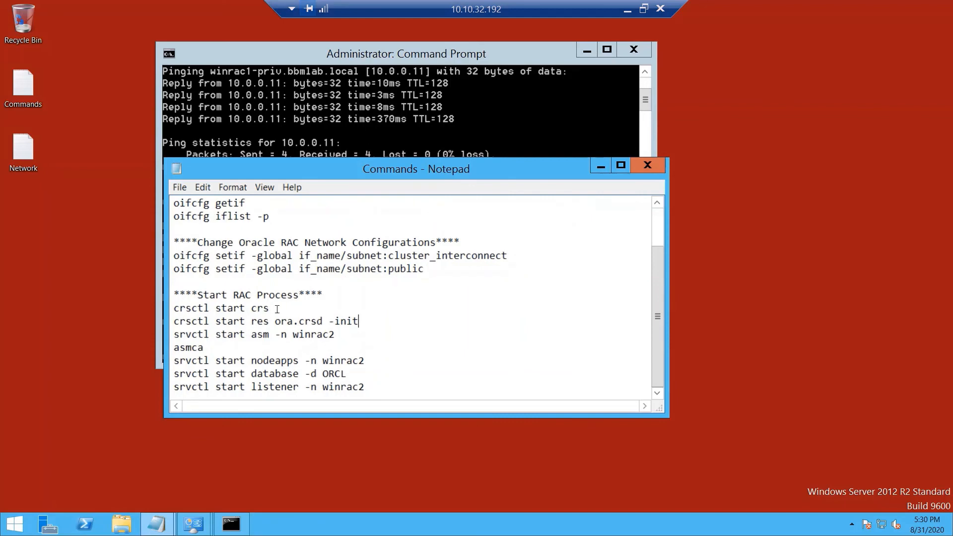
left_click_drag(273, 309, 158, 309)
key("super+c")
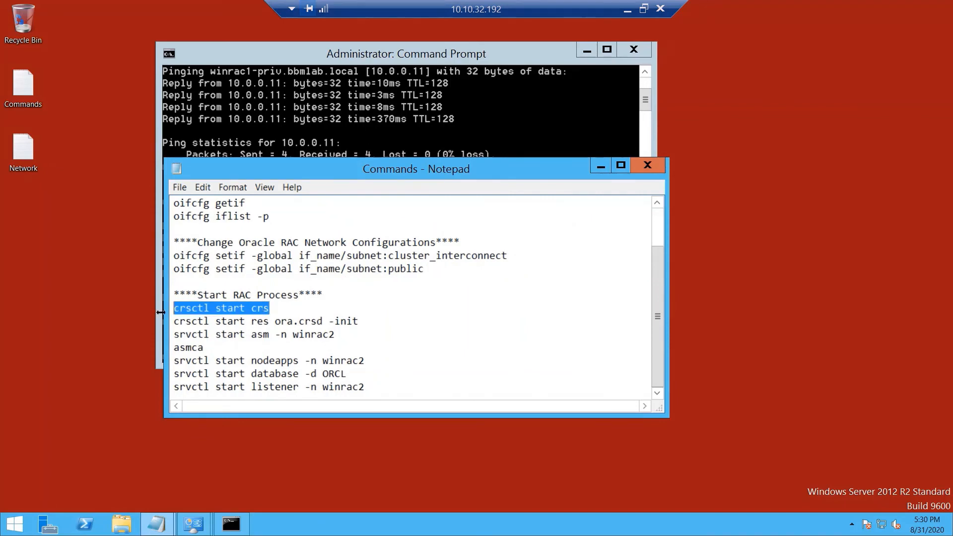
left_click(430, 109)
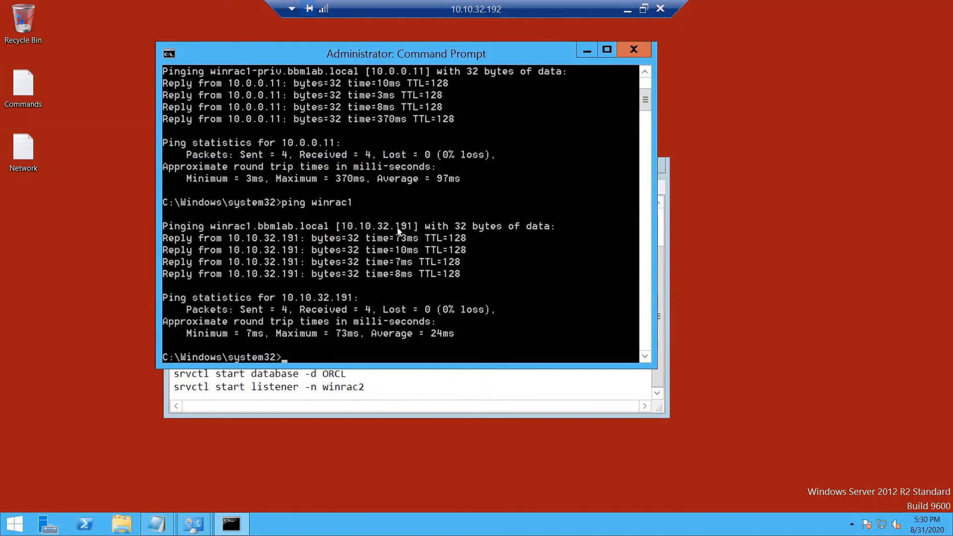
right_click(340, 303)
left_click(378, 339)
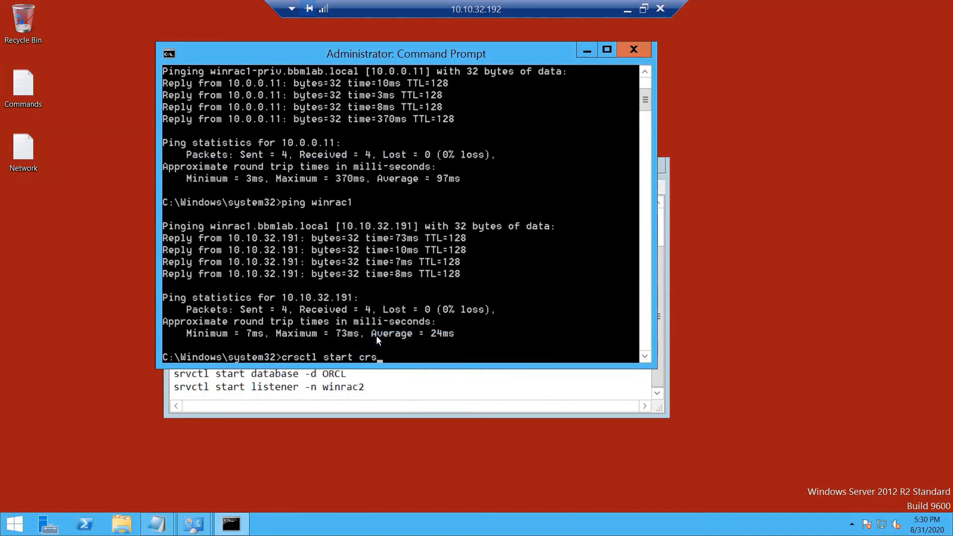
key("Return")
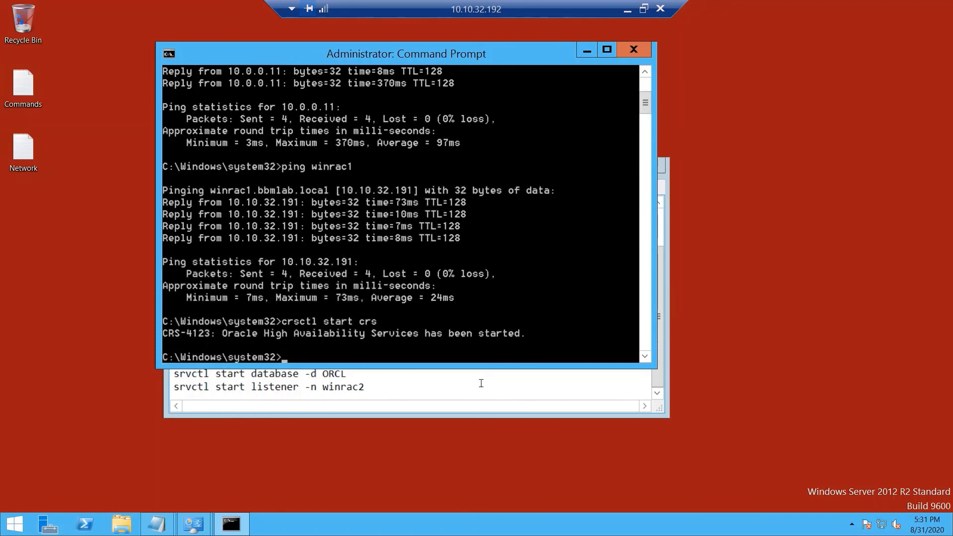
Step: Add an 'Optional----' line below crsctl start crs in the Commands notes
left_click(481, 384)
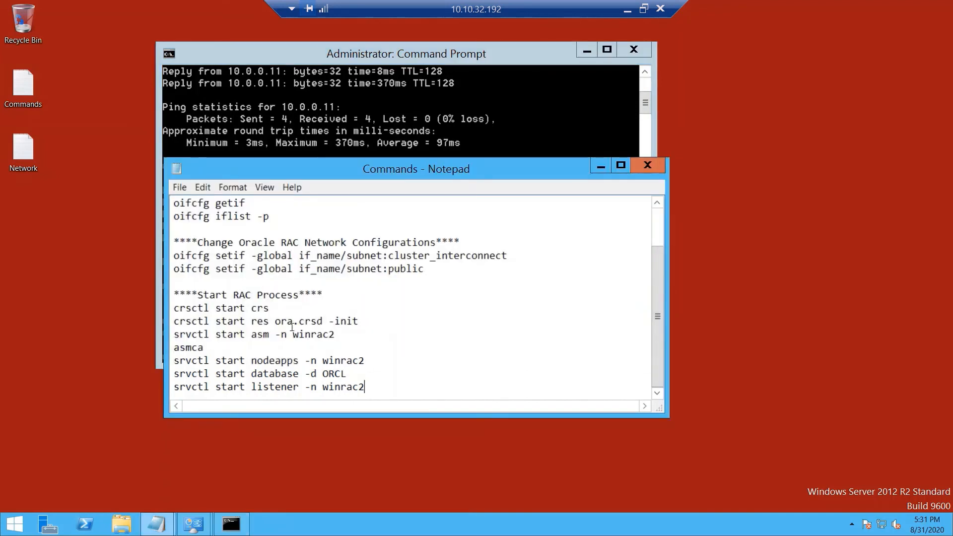
left_click_drag(367, 320, 171, 320)
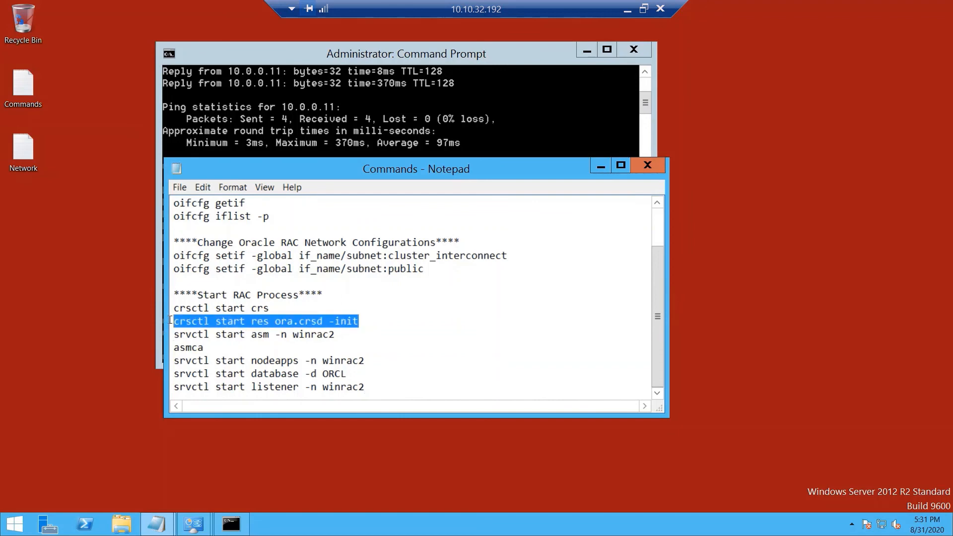
left_click(305, 306)
key("Return")
key("Return")
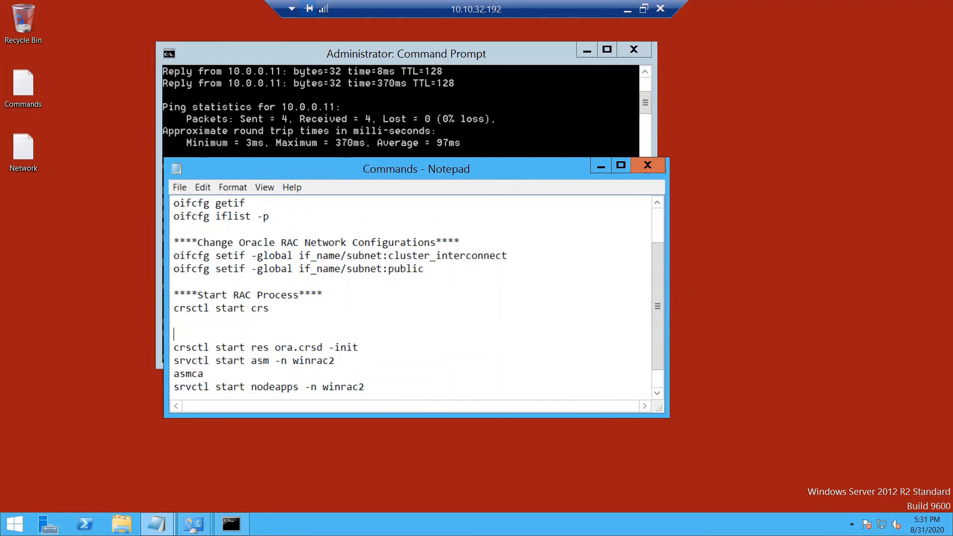
type("Optional----")
Step: Copy and run 'crsctl start res ora.crsd -init' in Command Prompt
left_click_drag(358, 347, 165, 347)
key("super+c")
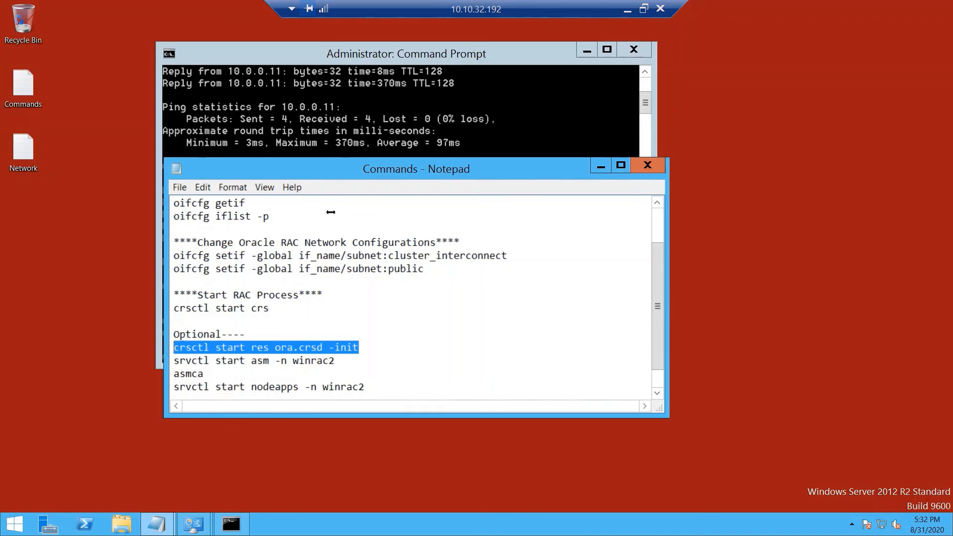
left_click(334, 130)
right_click(331, 325)
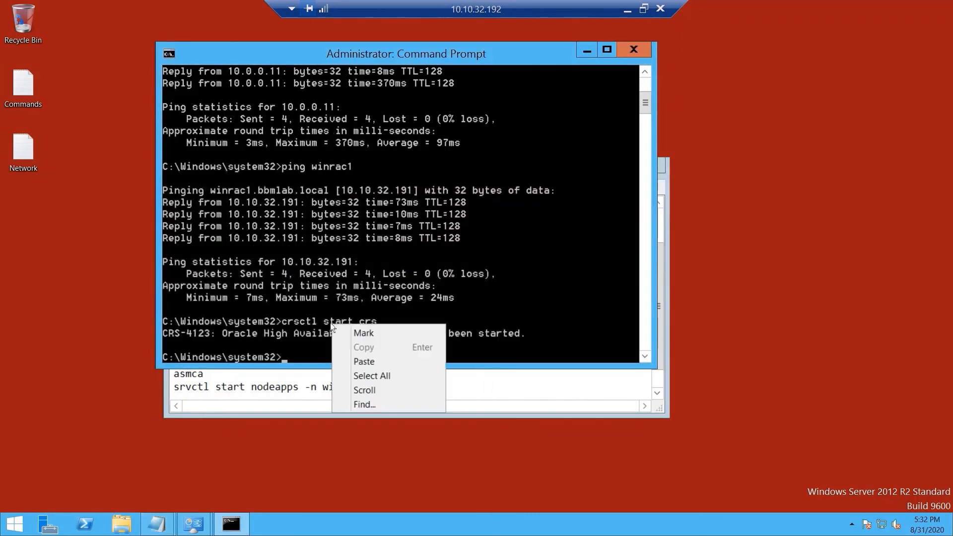
left_click(368, 364)
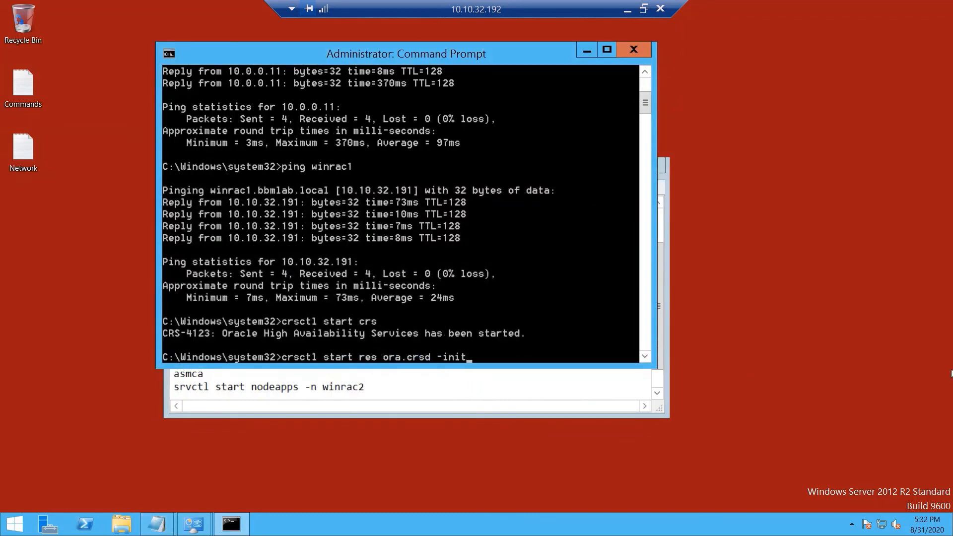
key("Return")
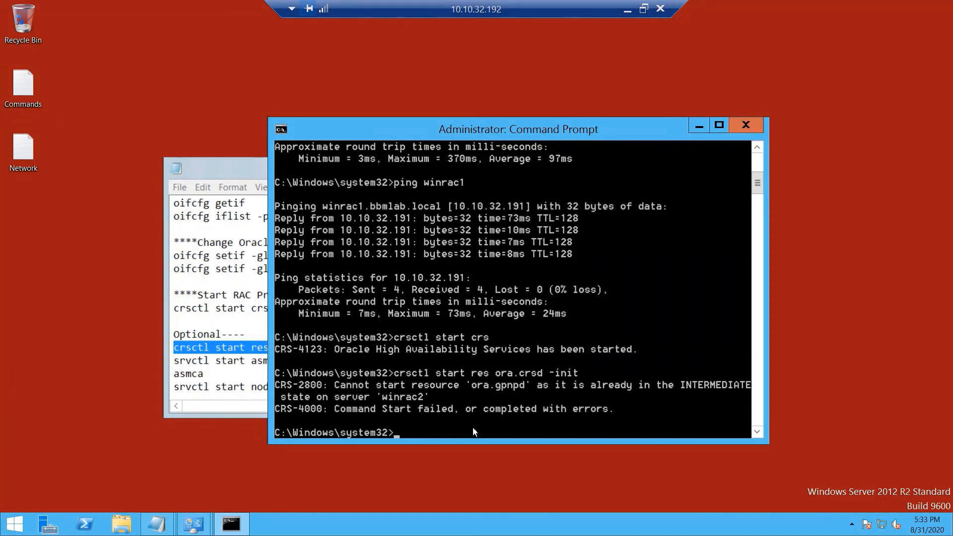
Step: Note 'Wait for some more time and check again' in Commands, then rerun the ora.crsd start command
left_click(247, 334)
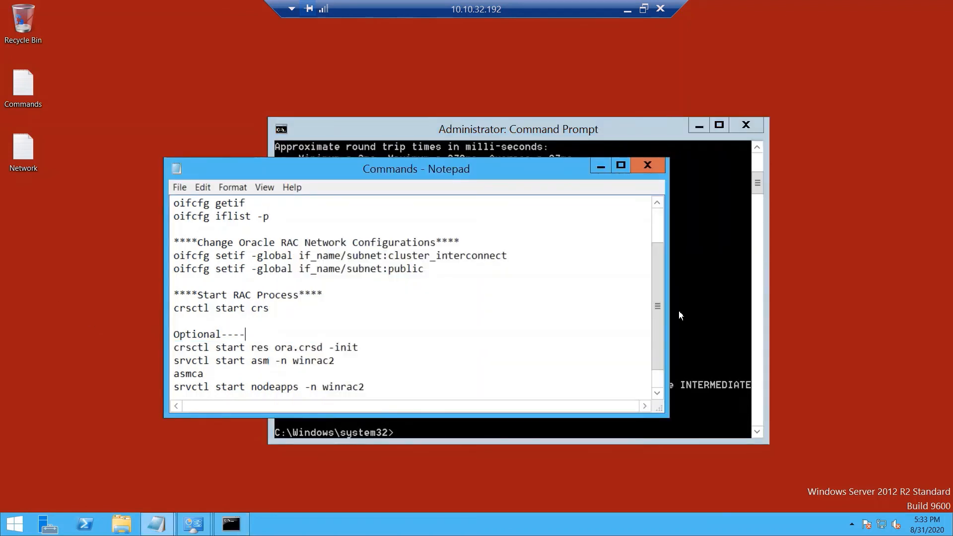
type("Wait for some more ")
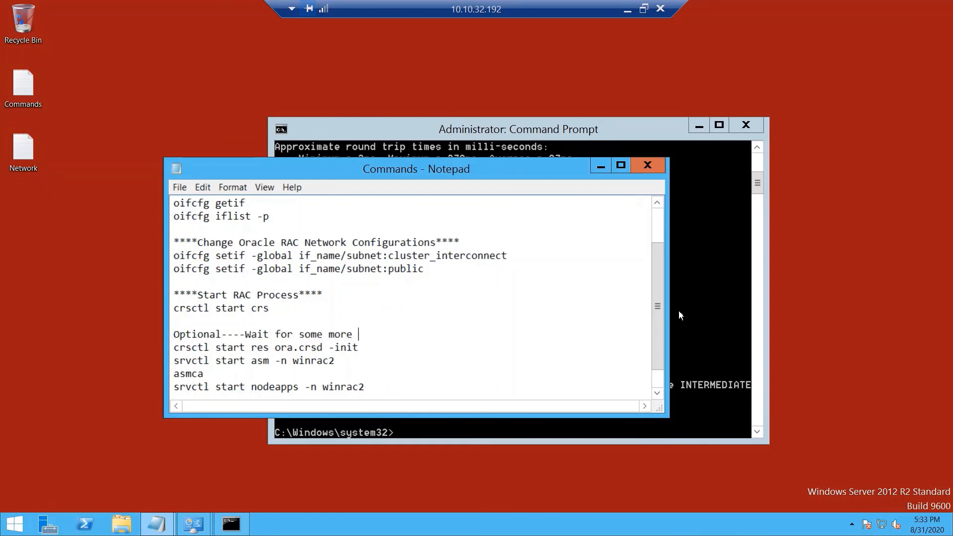
type("time and check again")
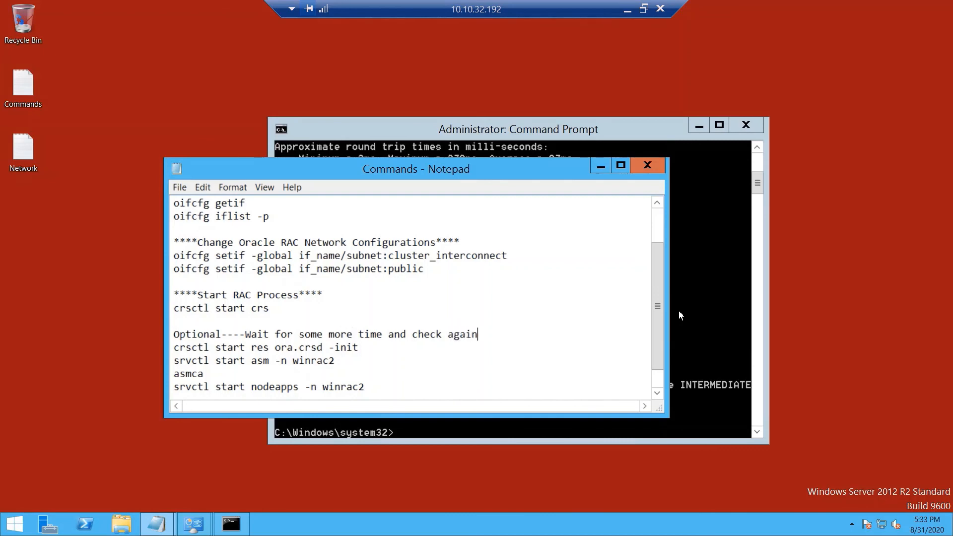
left_click(693, 404)
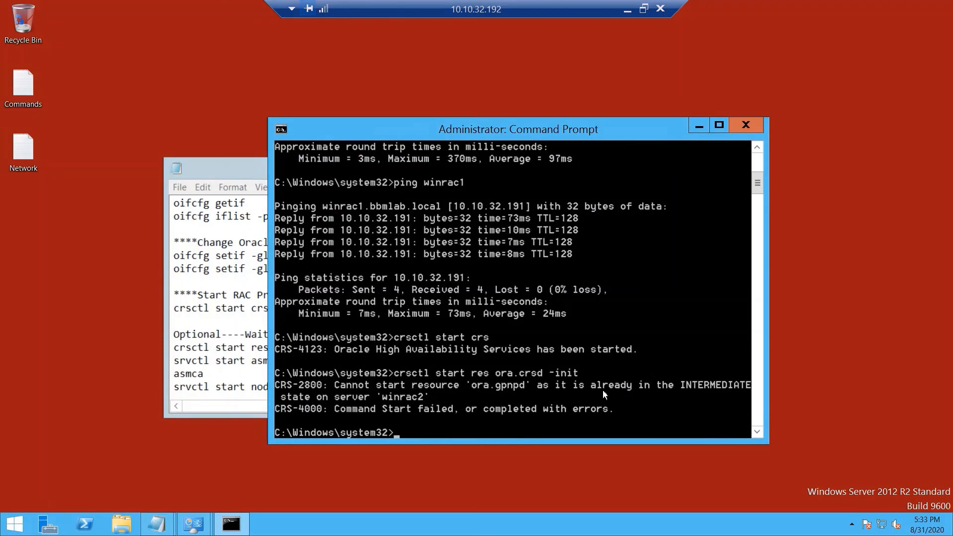
key("Up")
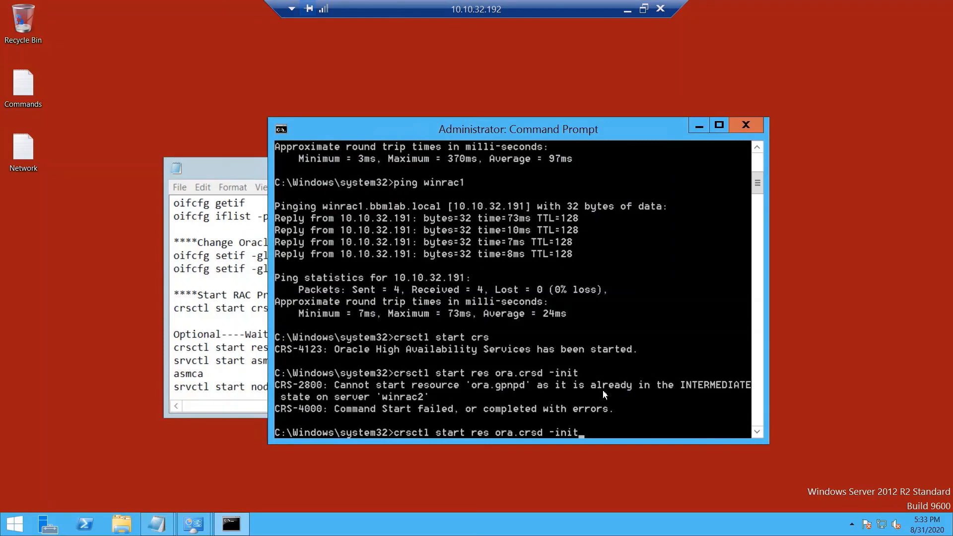
key("Return")
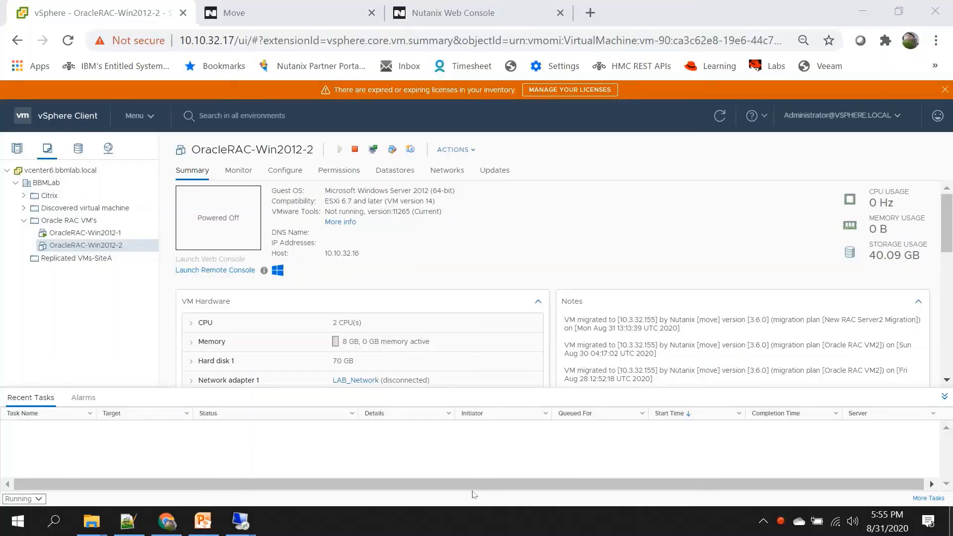
Step: On the 10.10.32.192 session, set ORACLE_SID=+ASM2 and connect with sqlplus / as sysasm
mouse_move(240, 518)
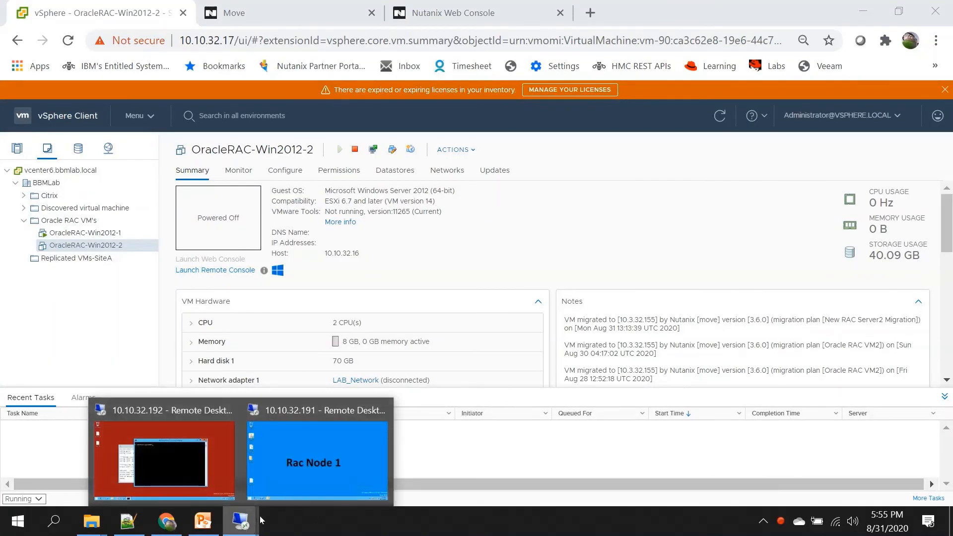
left_click(163, 481)
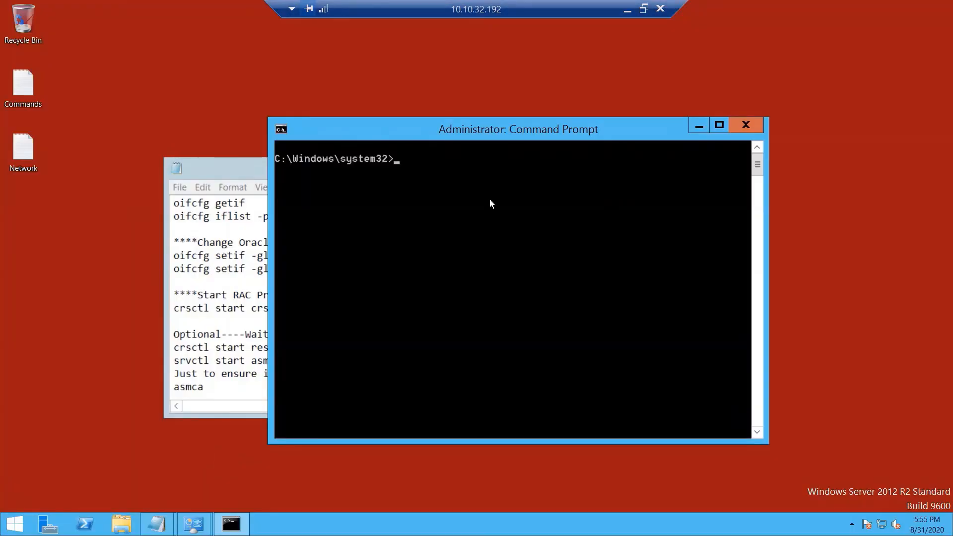
type("set ORACLE_SID=")
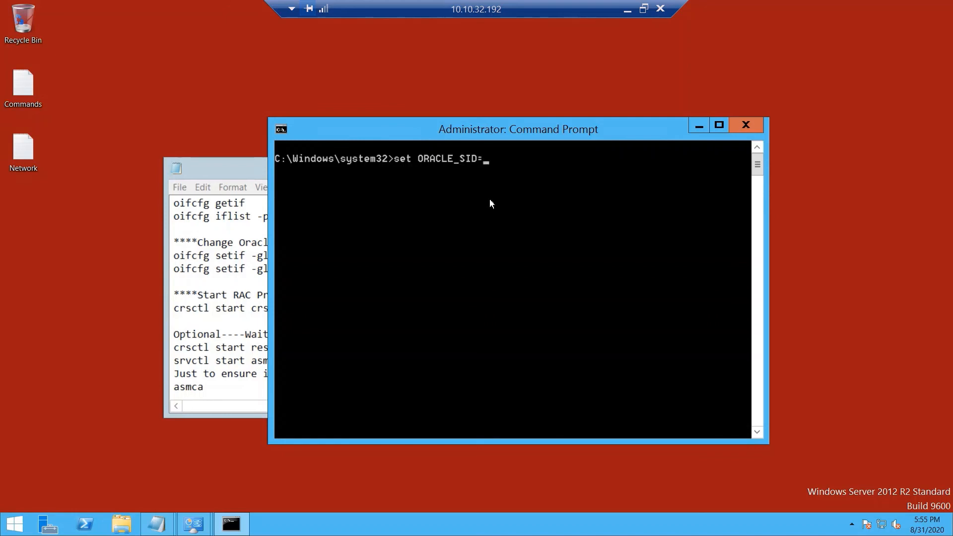
type("+ASM2")
key("Return")
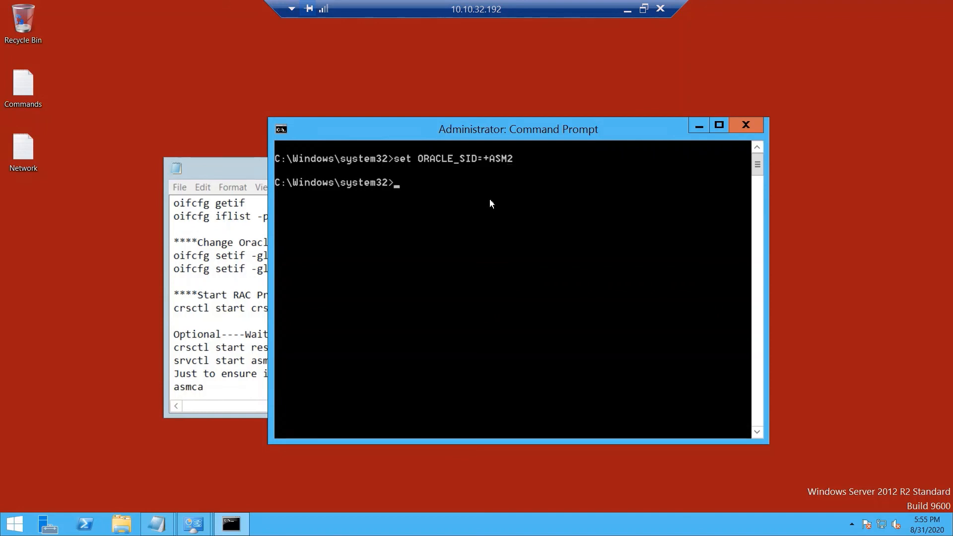
type("sqlplus / as s")
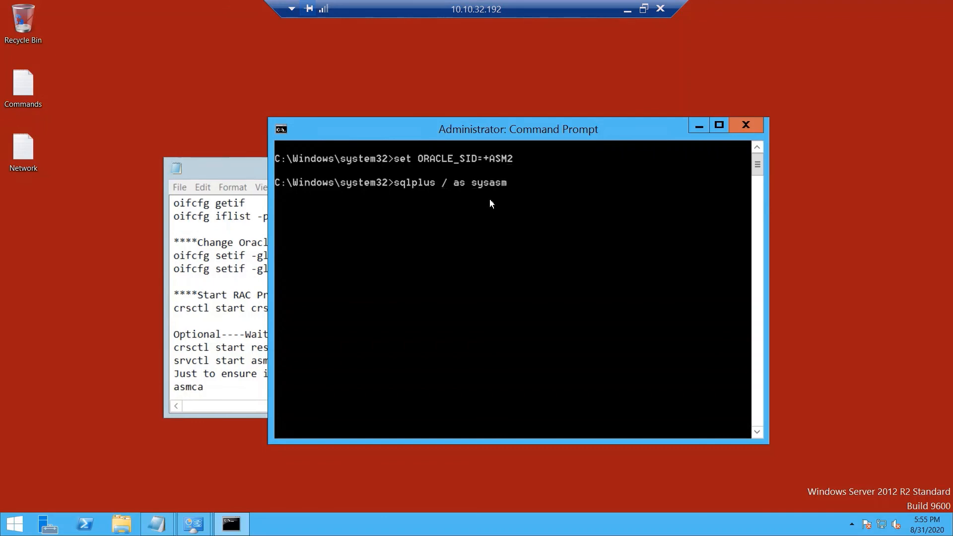
type("ysasm")
key("Return")
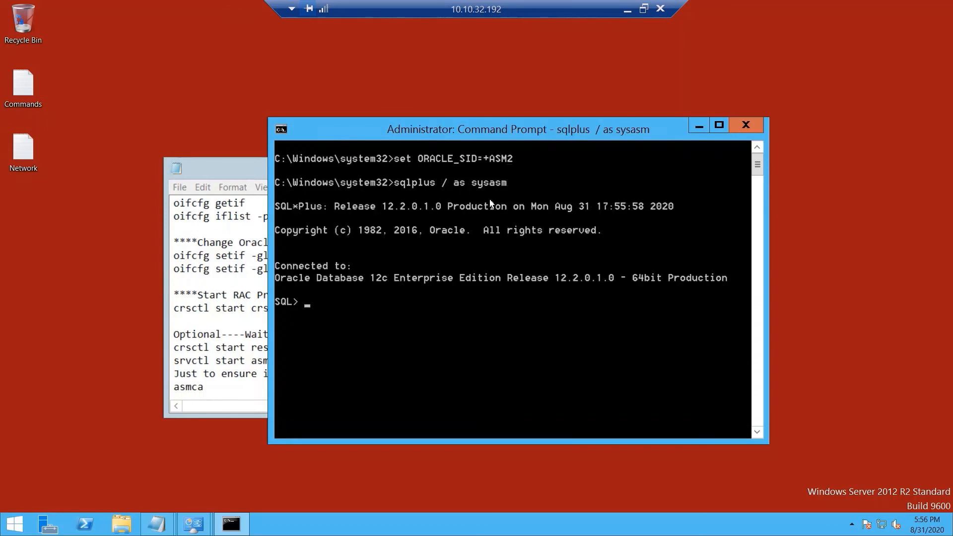
Step: Run 'alter diskgroup DATA mount;' (DATA is already mounted), then exit SQL*Plus
type("alter diskgroup ")
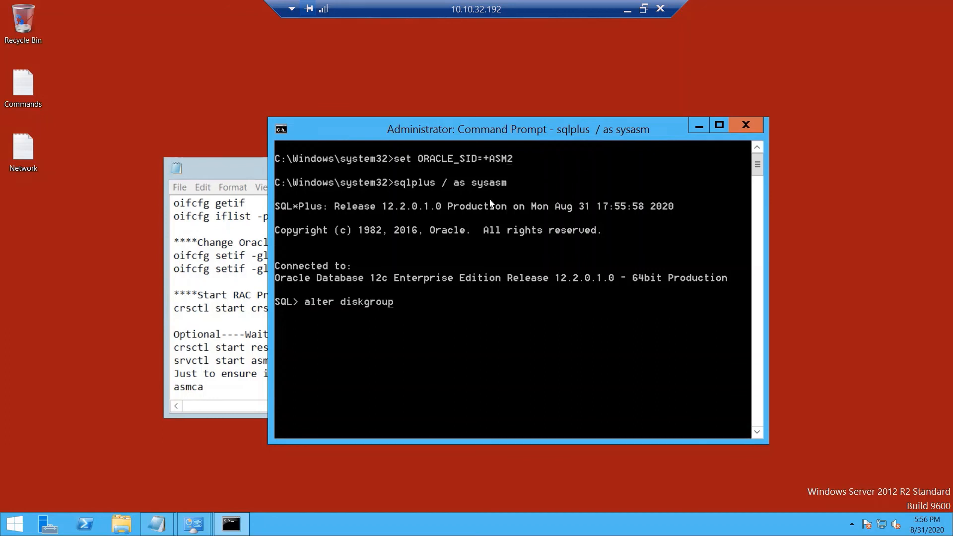
type("DATA mount;")
key("Return")
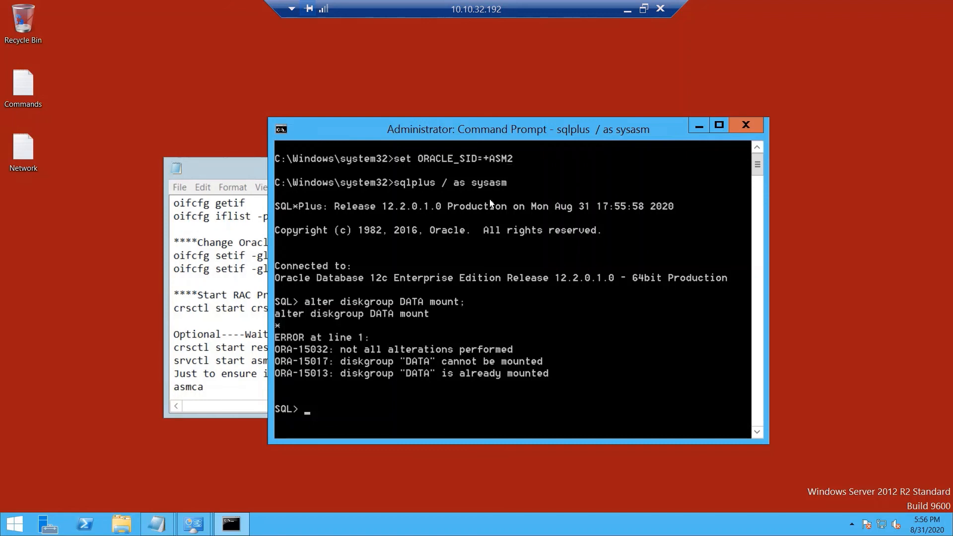
type("exit")
key("Return")
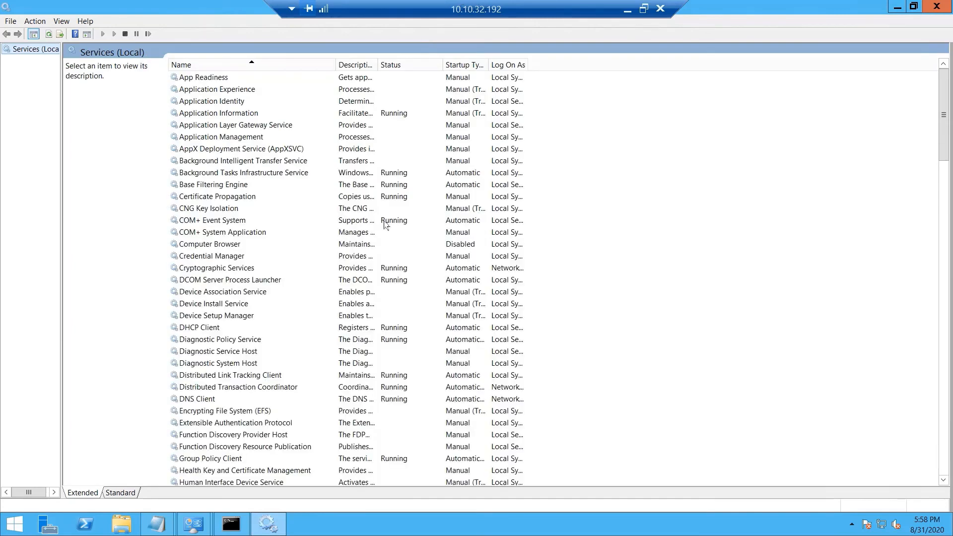
Step: Confirm OracleASMService+ASM2 is Running and OracleServiceORCL2 is Starting, then move to the Rac Node 1 session
left_click(248, 197)
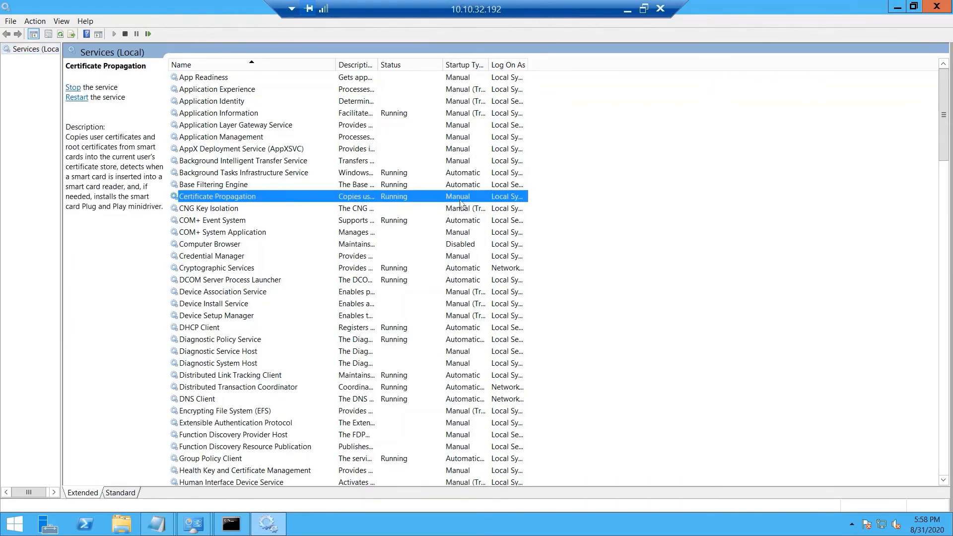
type("or")
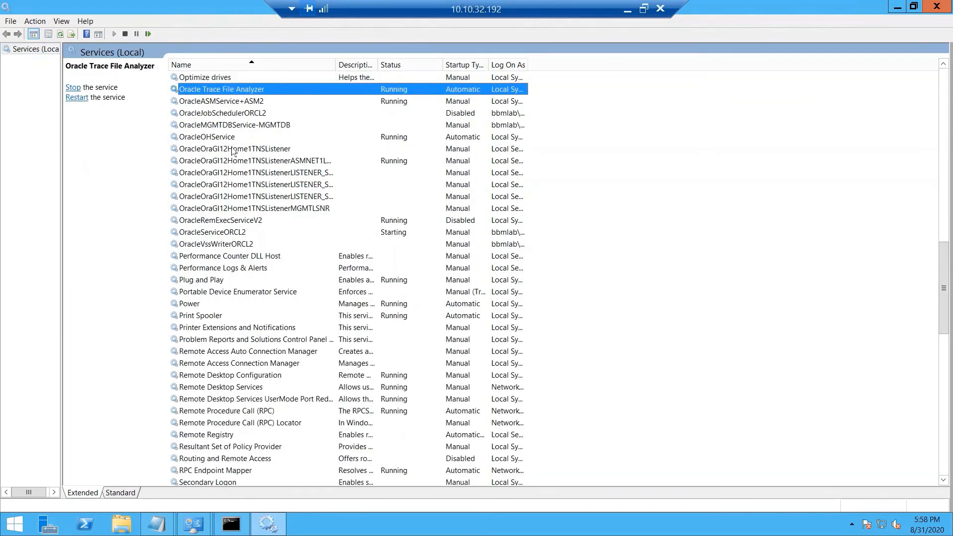
left_click(255, 114)
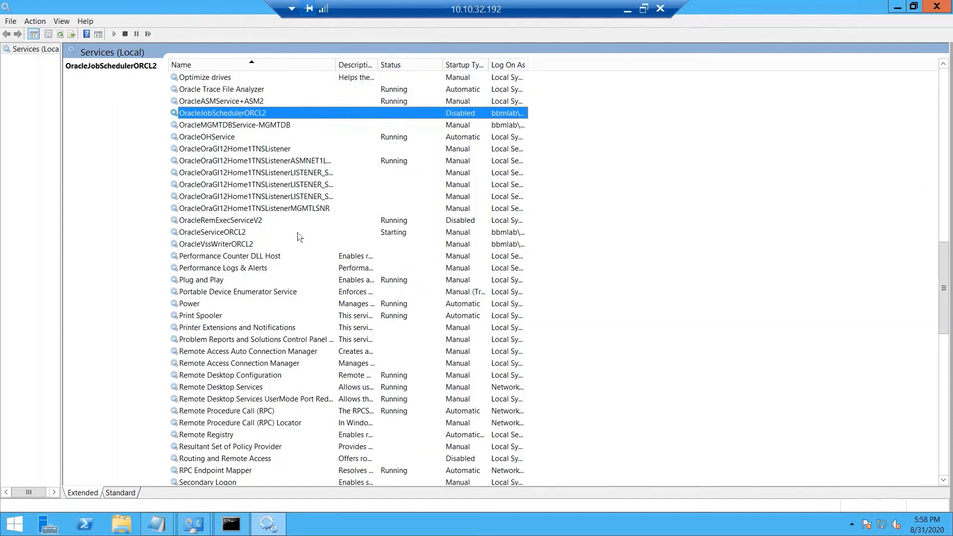
left_click(251, 233)
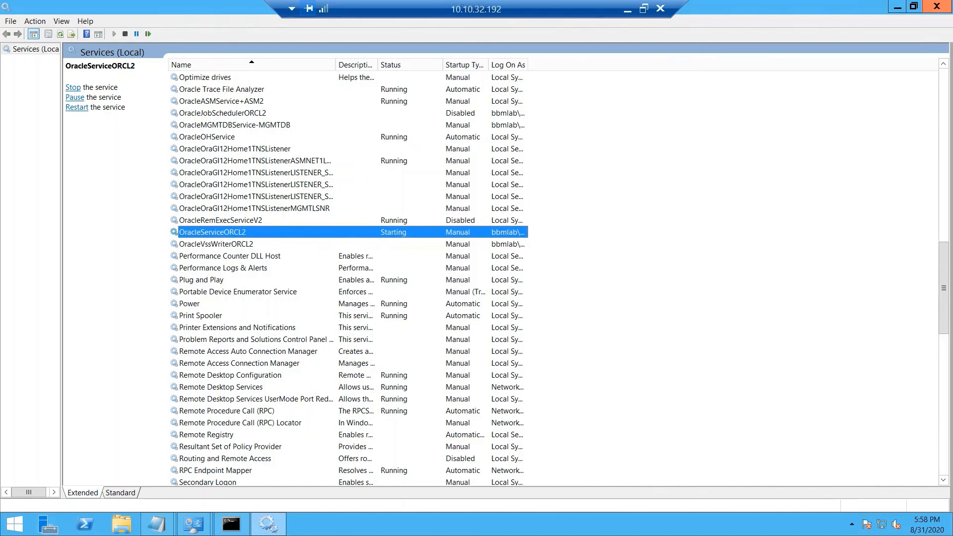
left_click(628, 9)
left_click(238, 524)
Step: On Rac Node 1 (10.10.32.191), open an administrator Command Prompt and run asmca
left_click(344, 451)
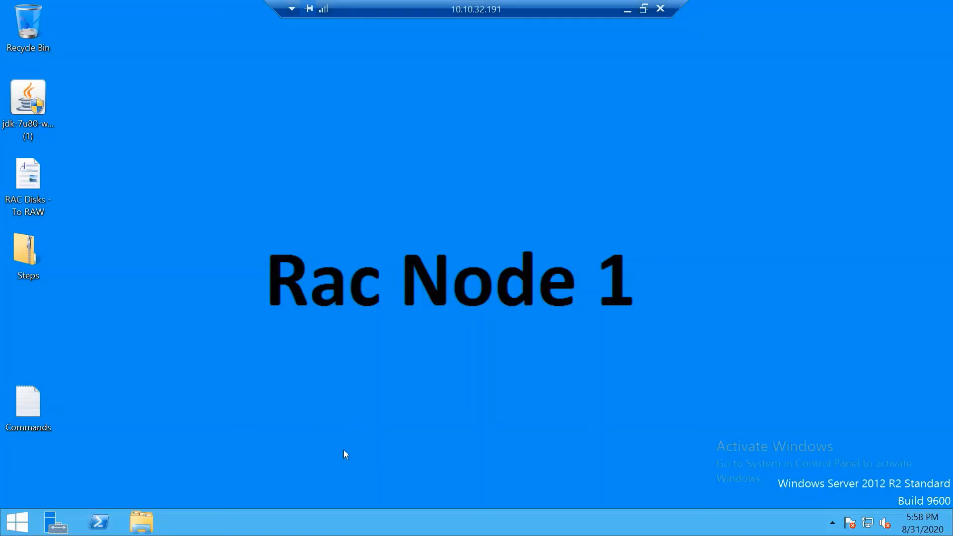
left_click(18, 522)
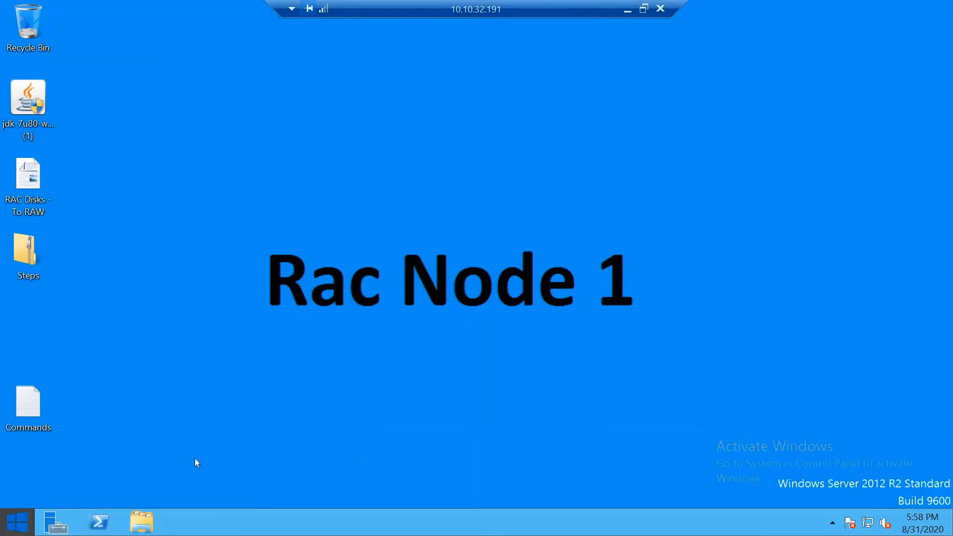
left_click(908, 58)
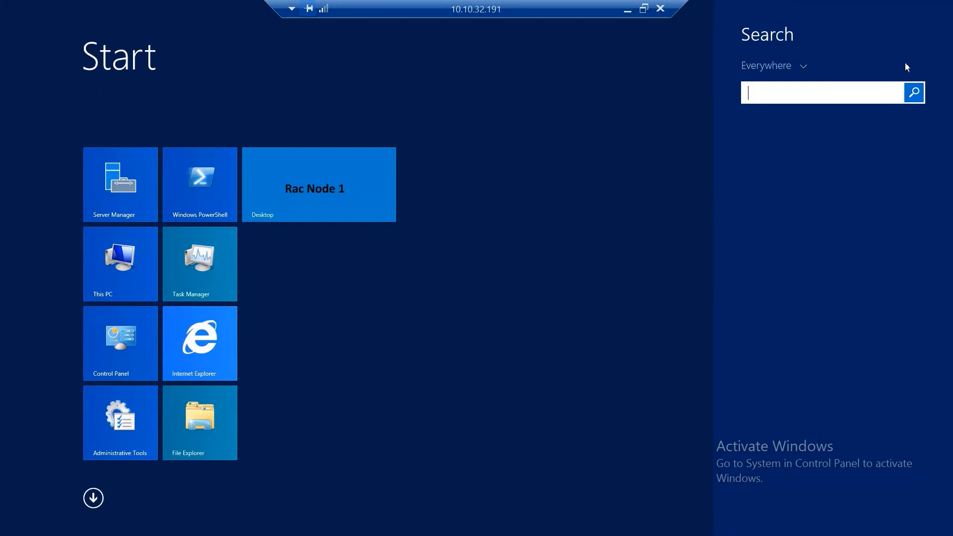
type("cmd")
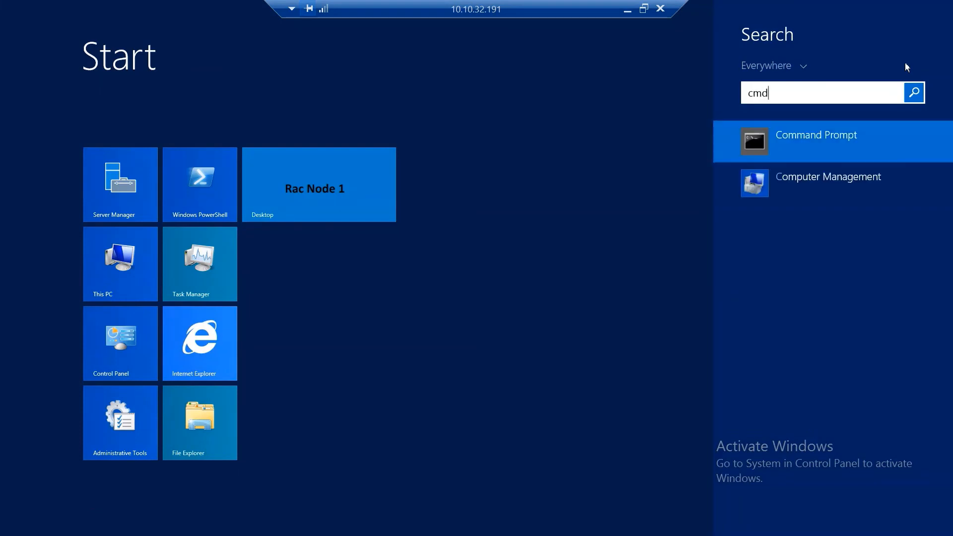
right_click(823, 133)
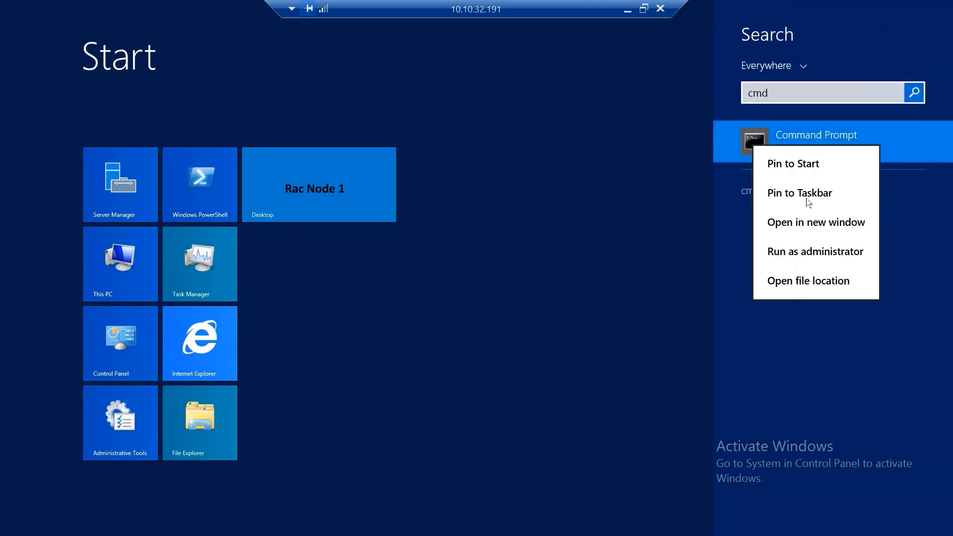
left_click(802, 250)
left_click(522, 288)
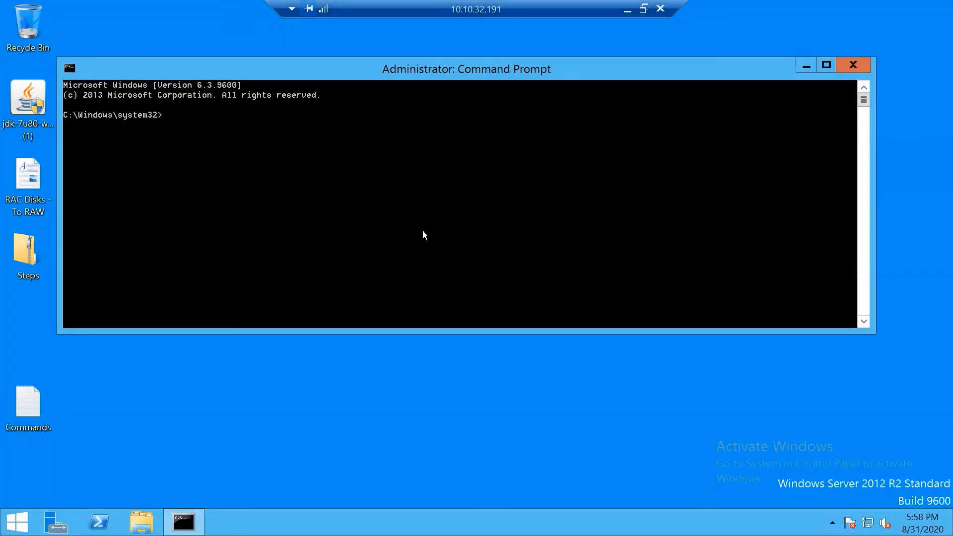
type("asmca")
key("Return")
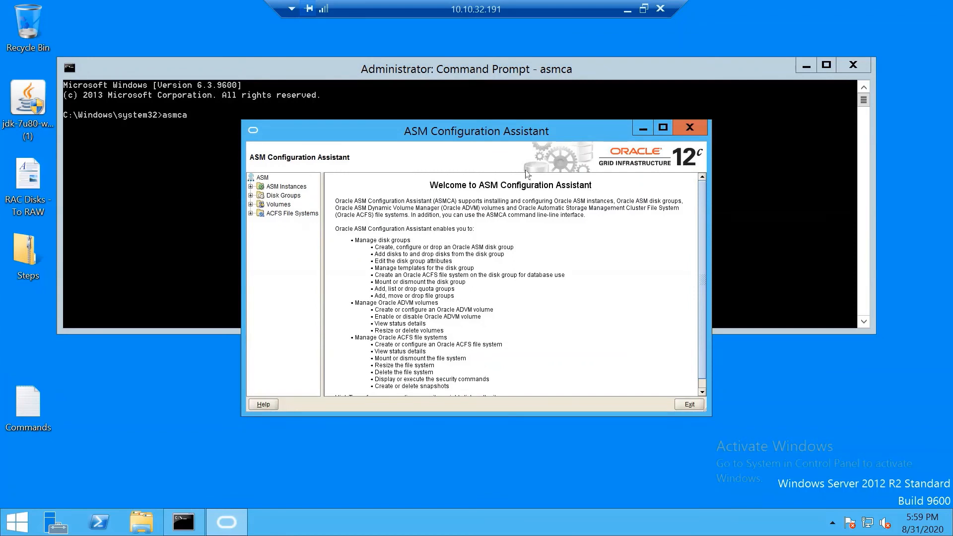
Step: Verify DATA is MOUNTED (2 of 2) and instances +asm1 and +asm2 are Up, then exit ASMCA
left_click(260, 196)
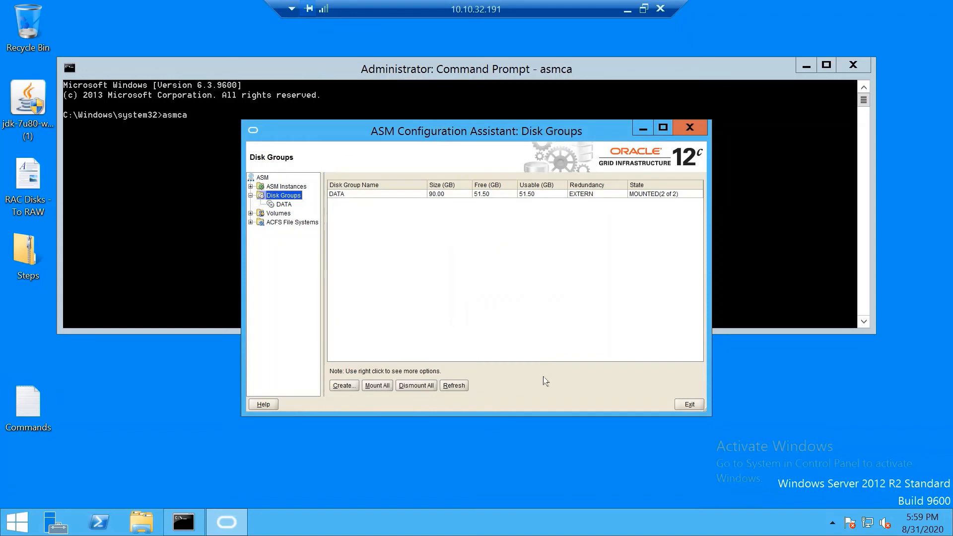
left_click(668, 195)
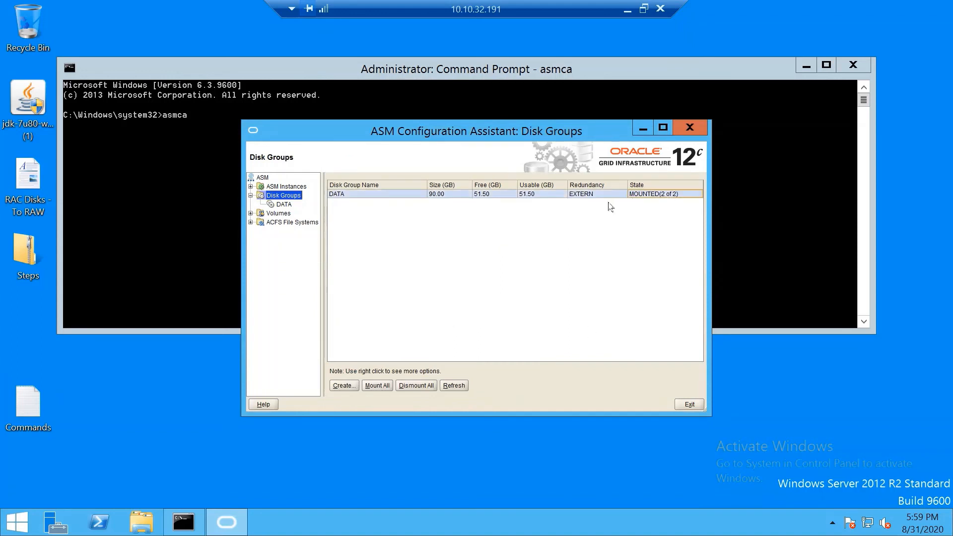
left_click(281, 187)
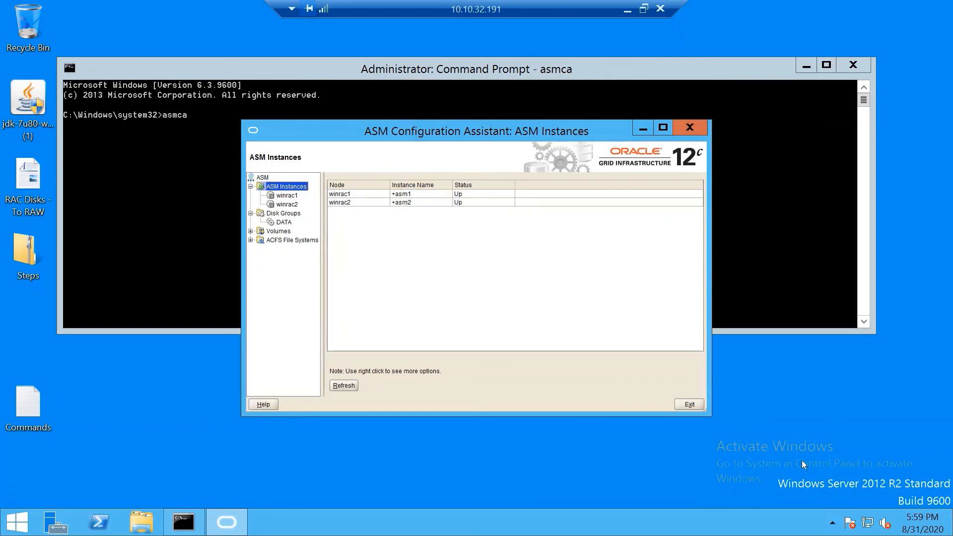
left_click(690, 405)
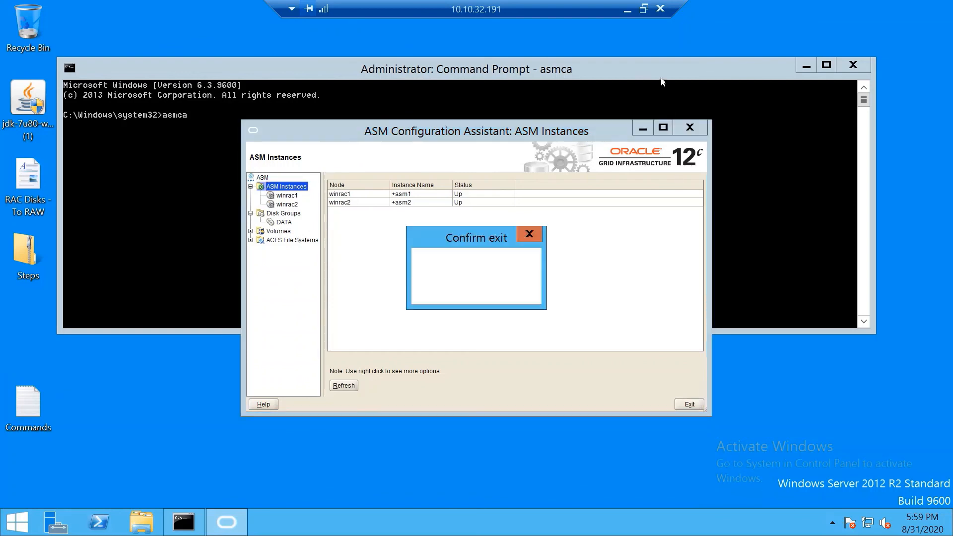